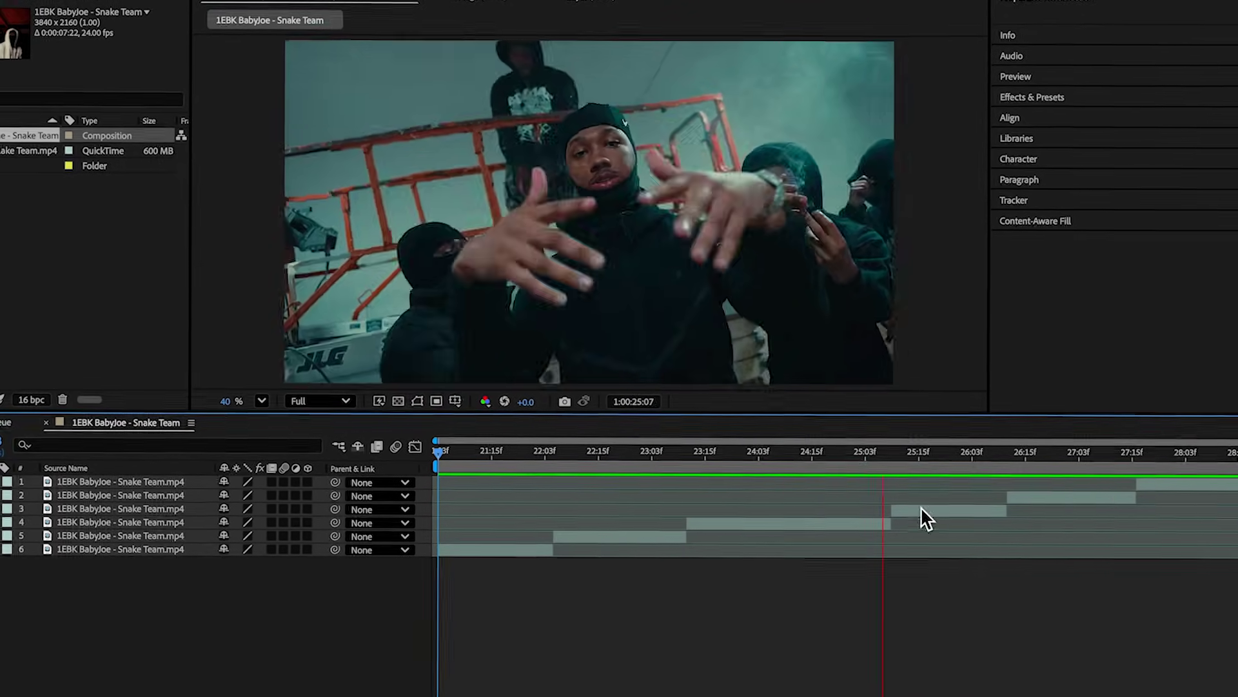
Open the timeline's empty-area context menu to create a new layer
{"action": "right_click", "coordinate": [330, 518]}
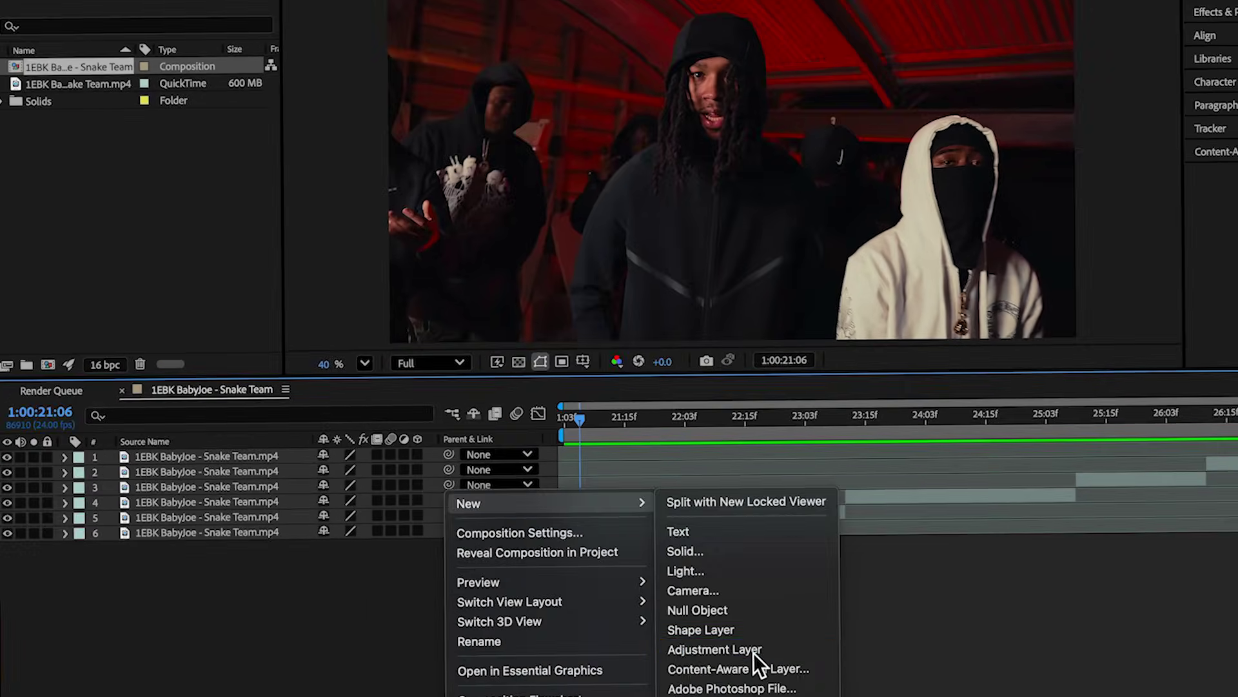
Add an adjustment layer trimmed to the first cut, placed just above the first clip
{"action": "left_click", "coordinate": [753, 654]}
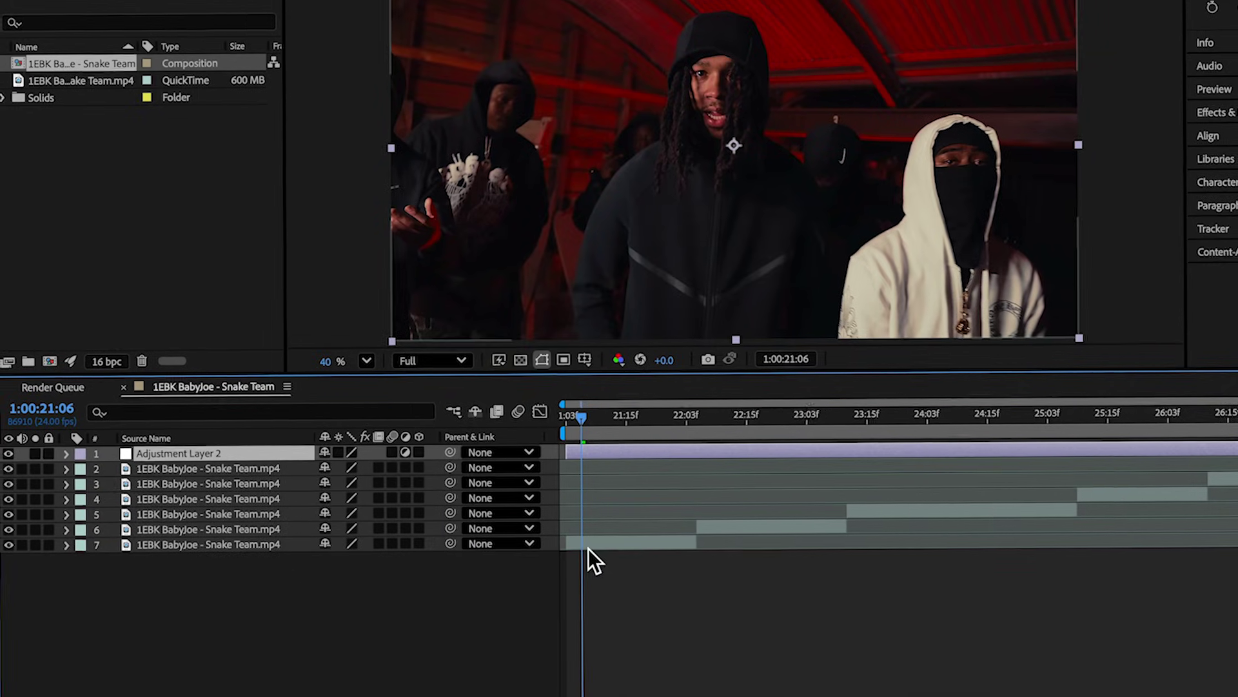
{"action": "scroll", "coordinate": [588, 550], "scroll_direction": "up", "scroll_amount": 3}
{"action": "left_click", "coordinate": [834, 438]}
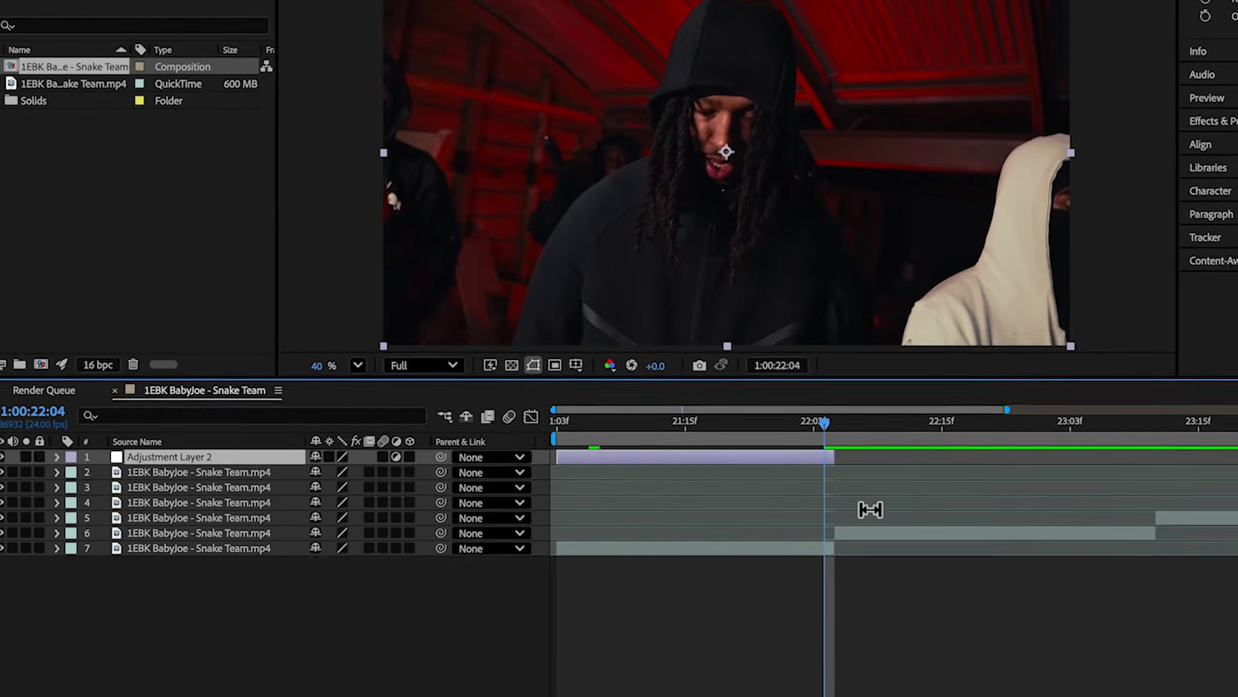
{"action": "left_click_drag", "start_coordinate": [199, 456], "coordinate": [209, 532]}
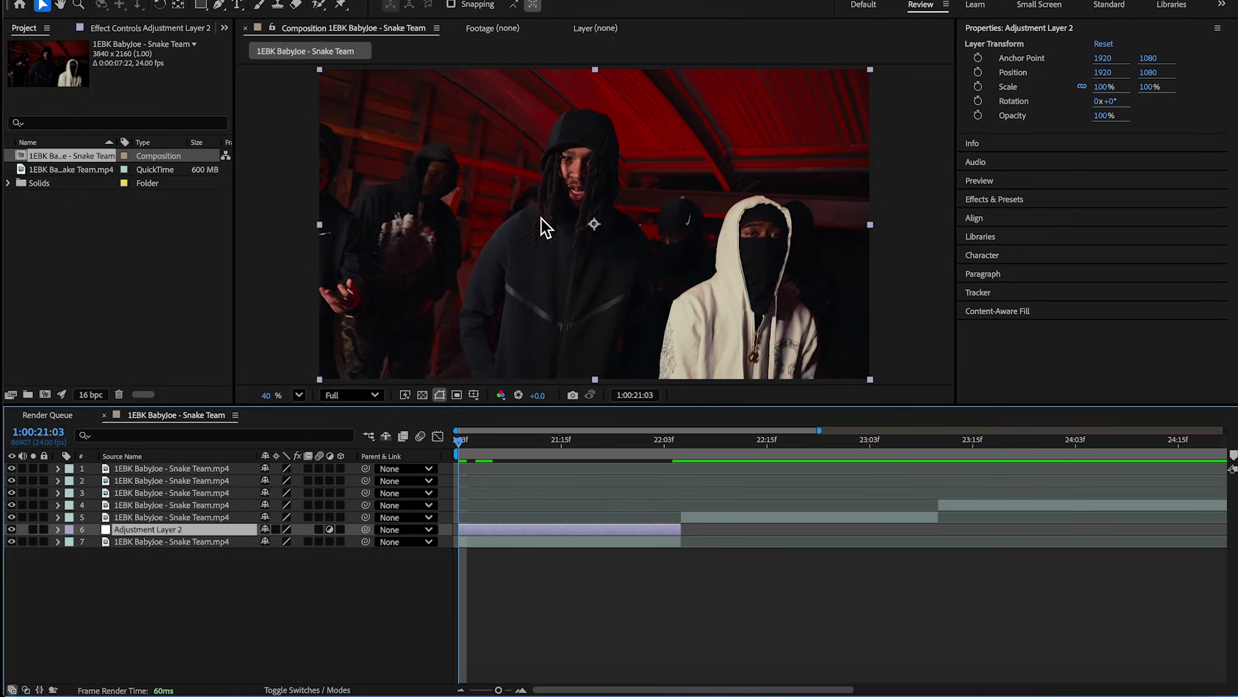
Apply S_WarpBubble to the adjustment layer via quick search, then disable it
{"action": "key", "text": "ctrl+space"}
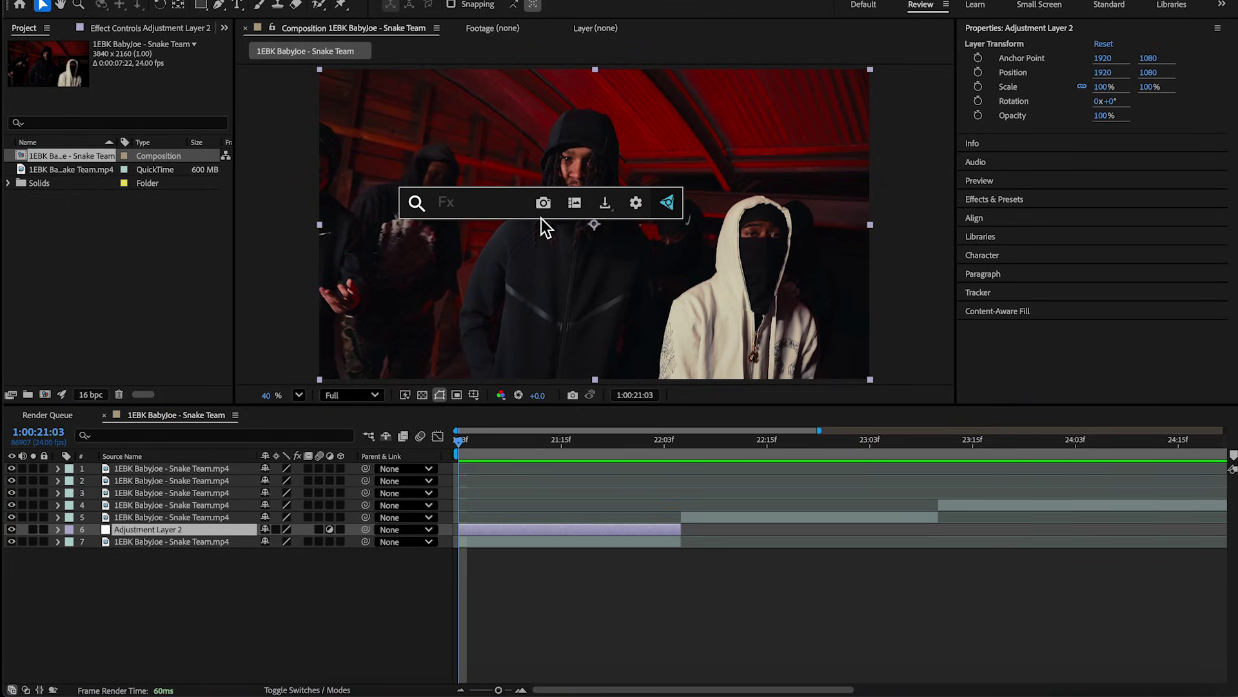
{"action": "type", "text": "s_"}
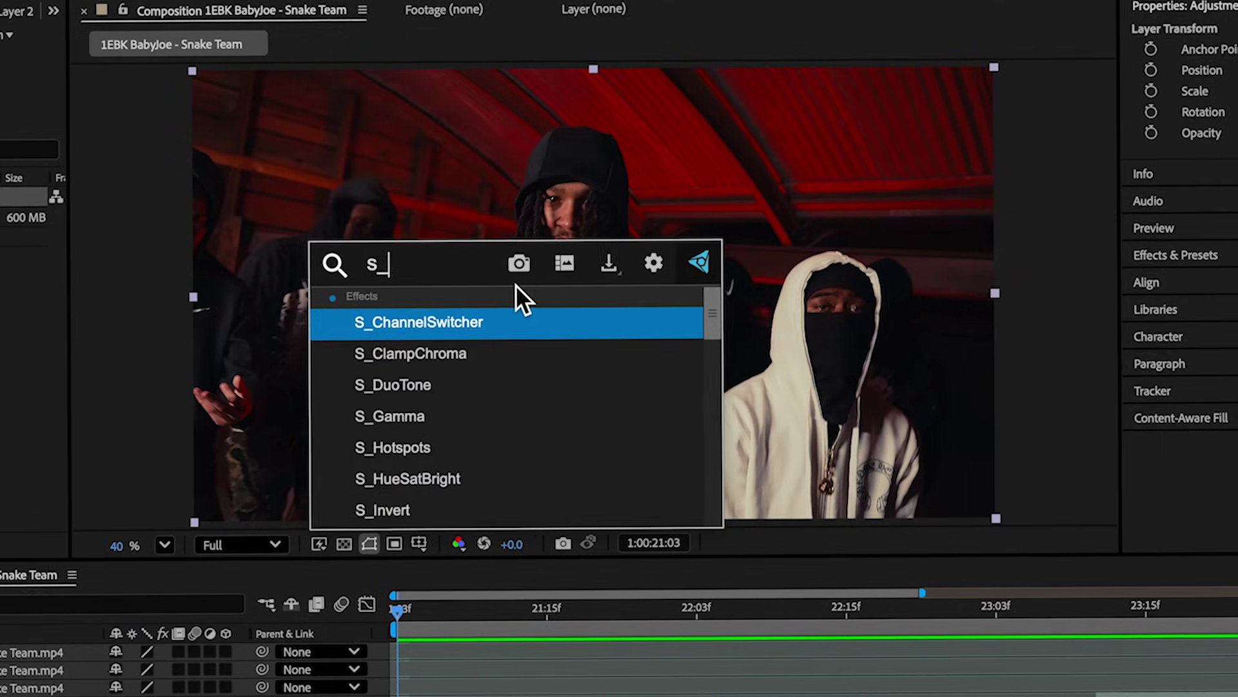
{"action": "type", "text": "warpb"}
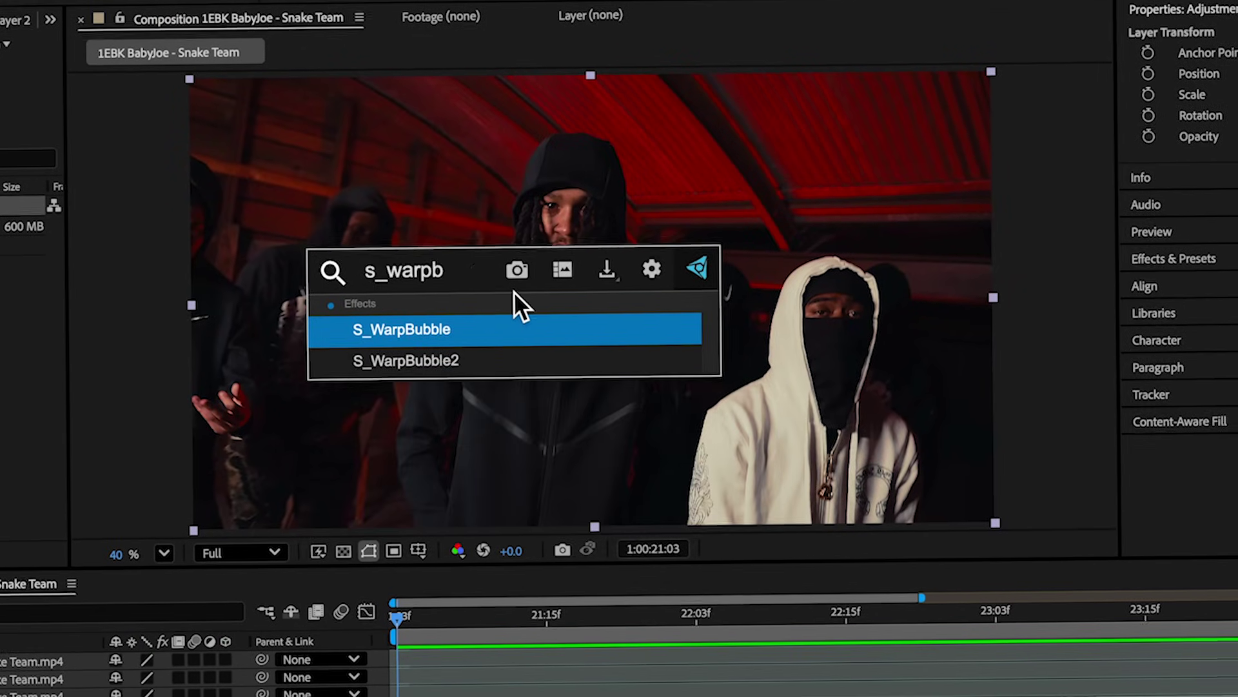
{"action": "key", "text": "Return"}
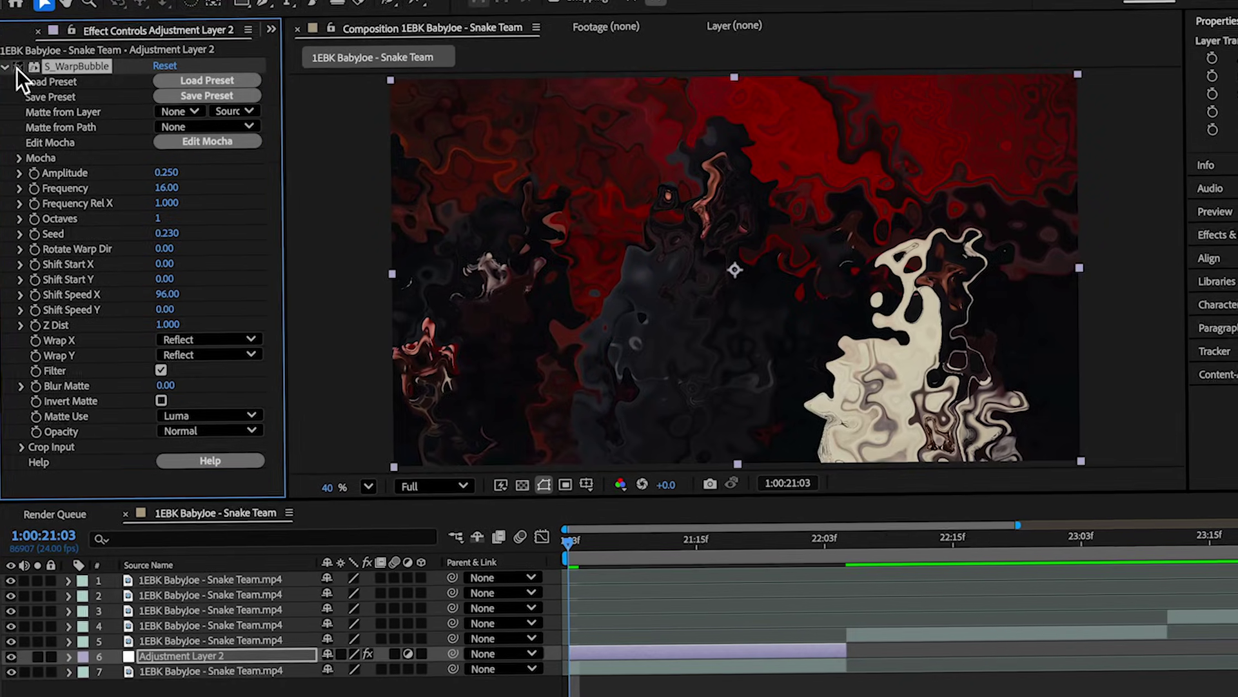
{"action": "left_click", "coordinate": [22, 65]}
Apply Turbulent Displace with adjusted size, Twist Smoother displacement and amount 402
{"action": "key", "text": "ctrl+space"}
{"action": "type", "text": "turb"}
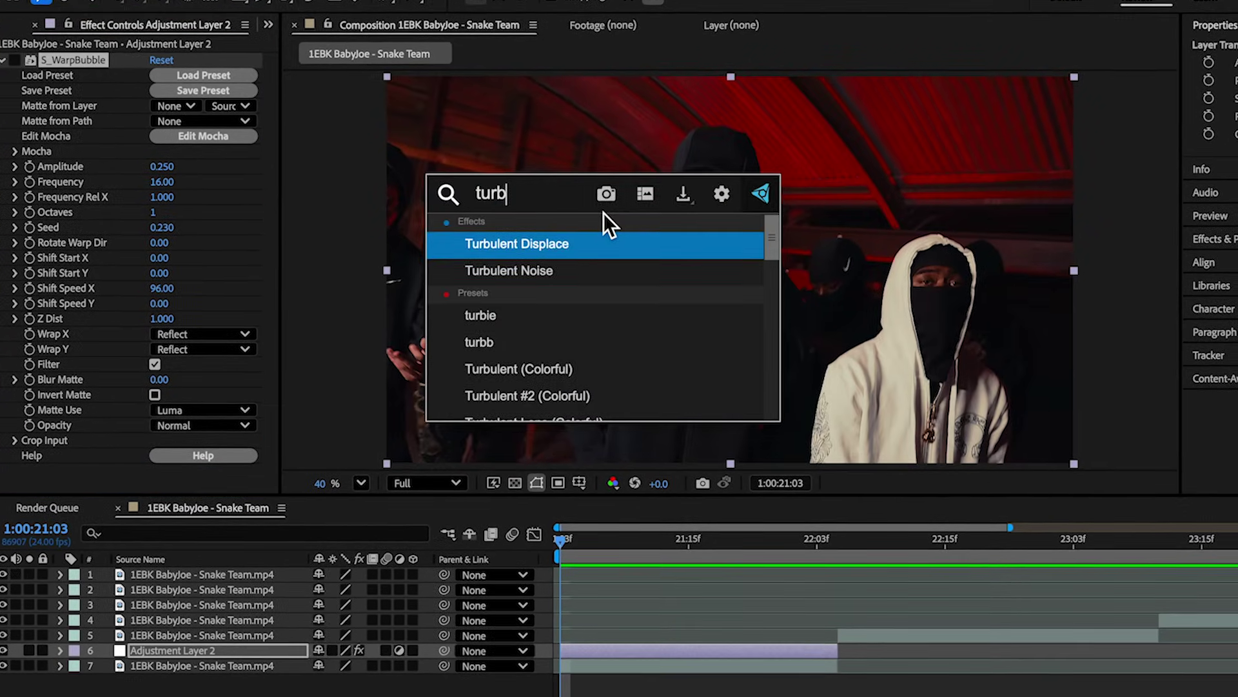
{"action": "key", "text": "Return"}
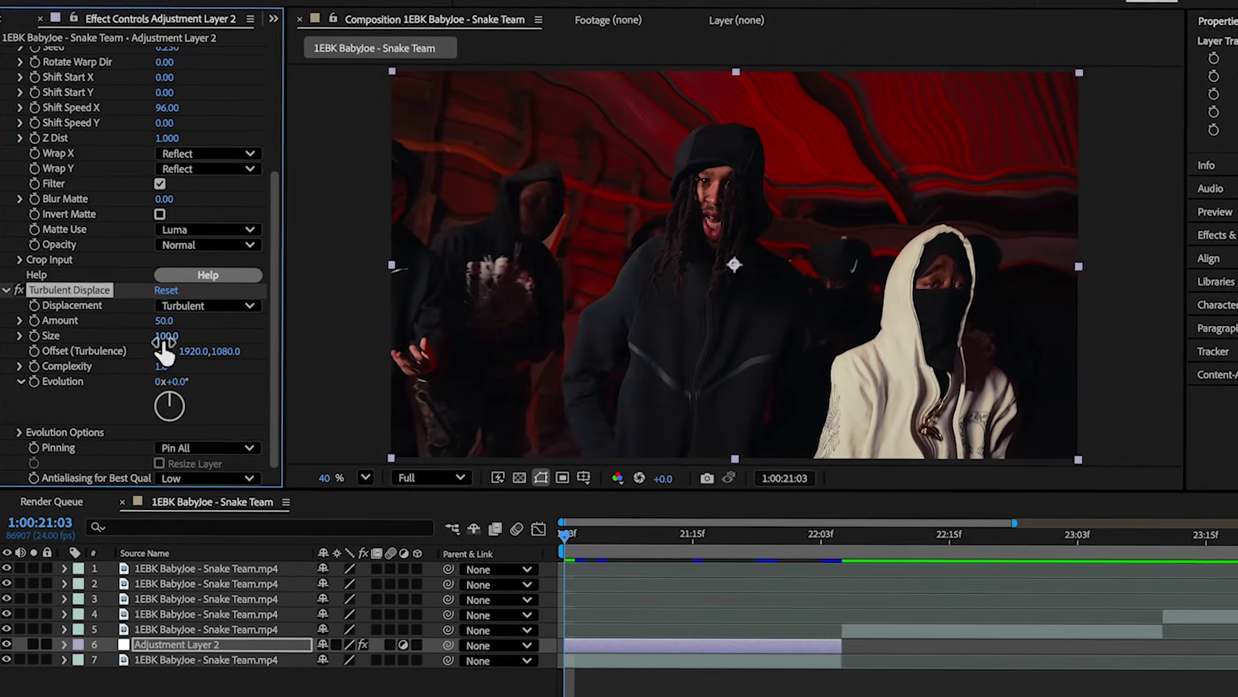
{"action": "left_click_drag", "start_coordinate": [169, 336], "coordinate": [105, 340]}
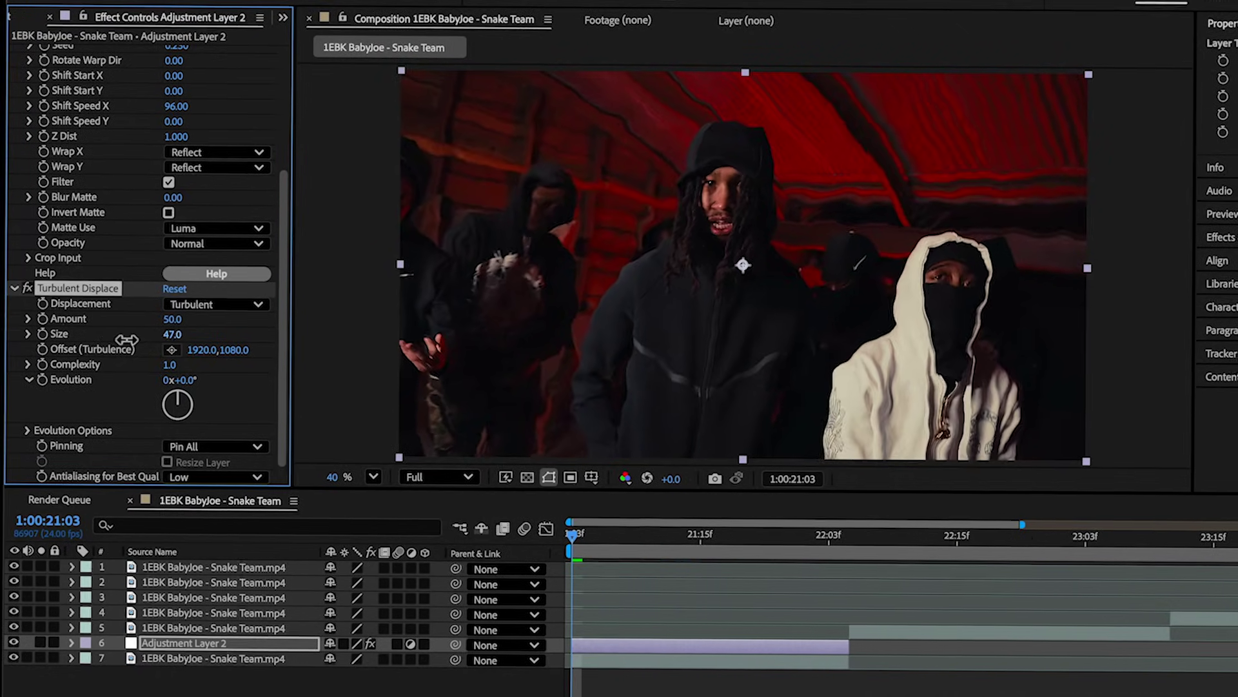
{"action": "left_click_drag", "start_coordinate": [177, 336], "coordinate": [225, 332]}
{"action": "left_click", "coordinate": [215, 307]}
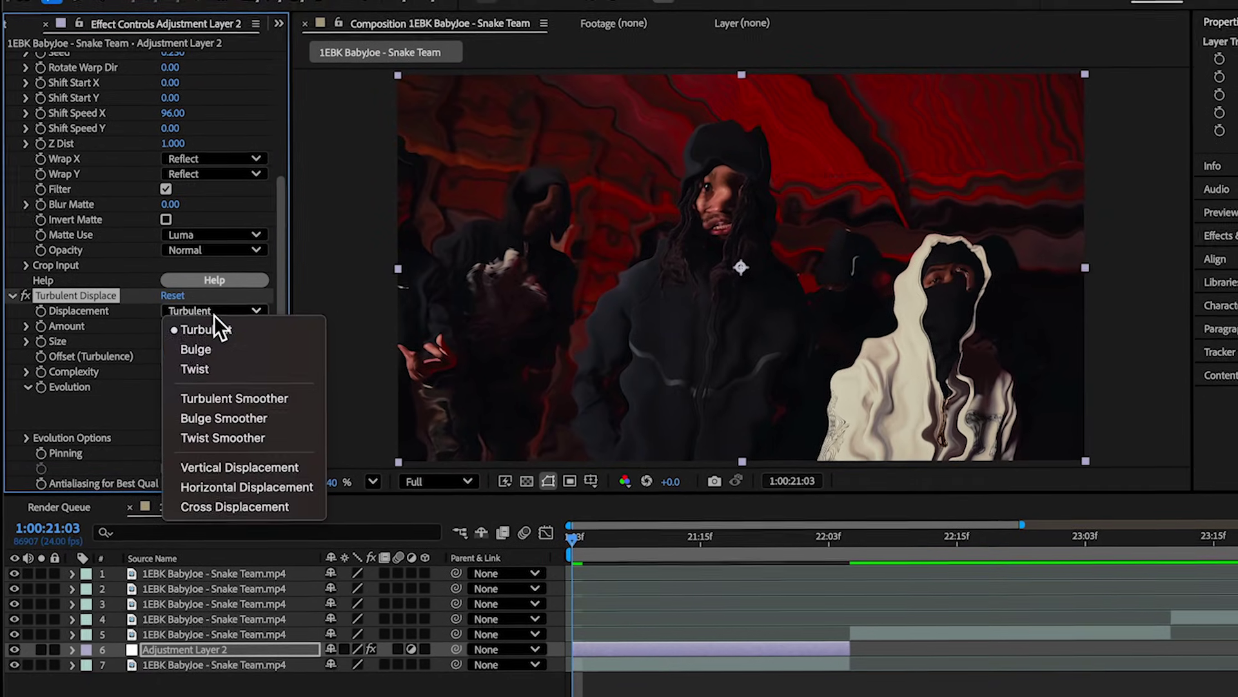
{"action": "left_click", "coordinate": [237, 434]}
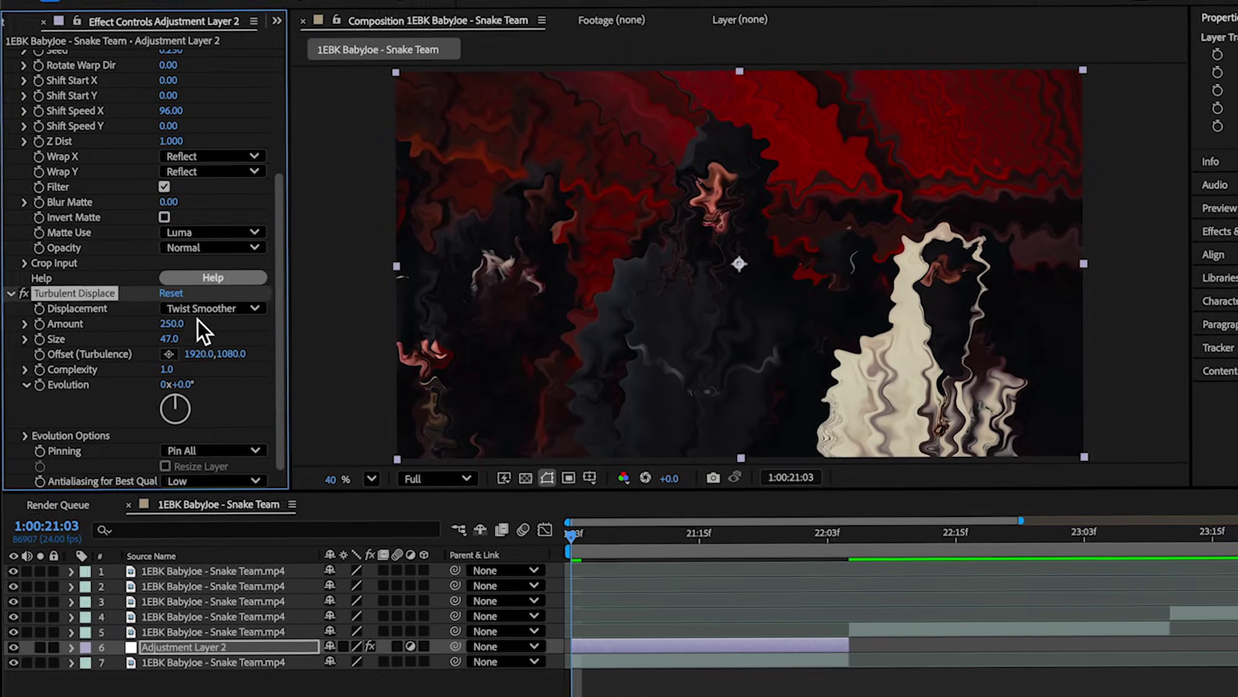
{"action": "left_click_drag", "start_coordinate": [199, 323], "coordinate": [309, 323]}
{"action": "scroll", "coordinate": [106, 222], "scroll_direction": "up", "scroll_amount": 5}
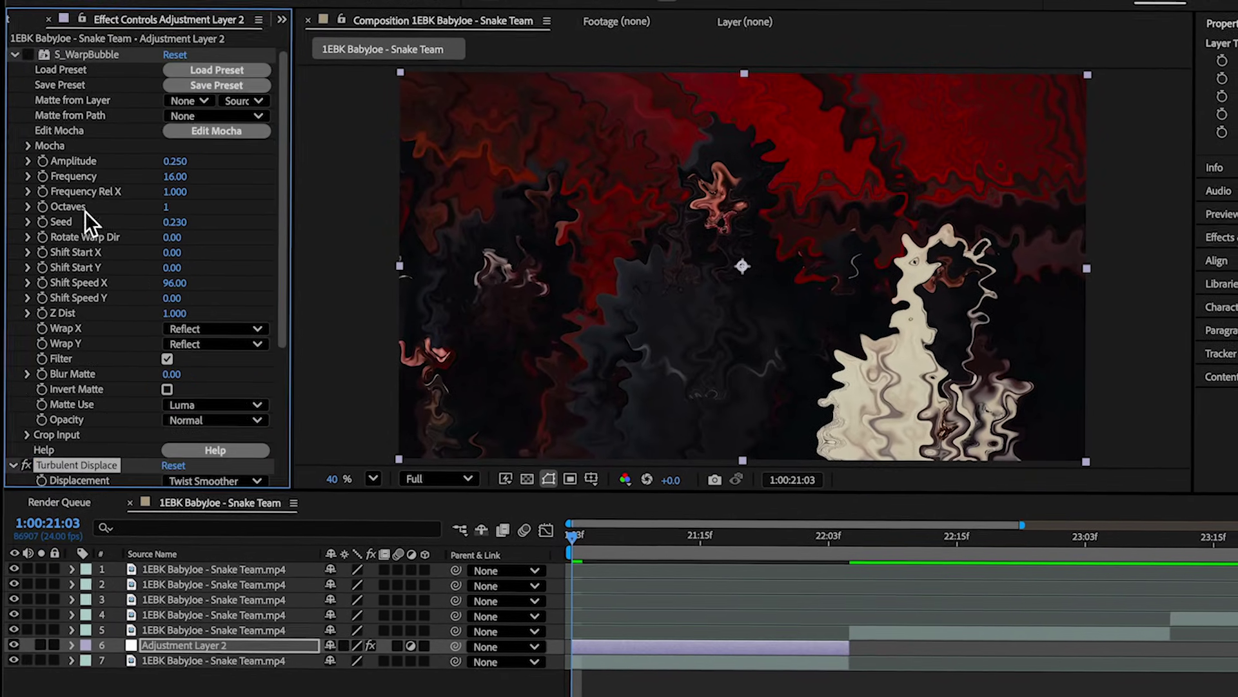
Compare Turbulent Displace on and off, switch it to Twist, and expand Evolution options
{"action": "left_click", "coordinate": [25, 467]}
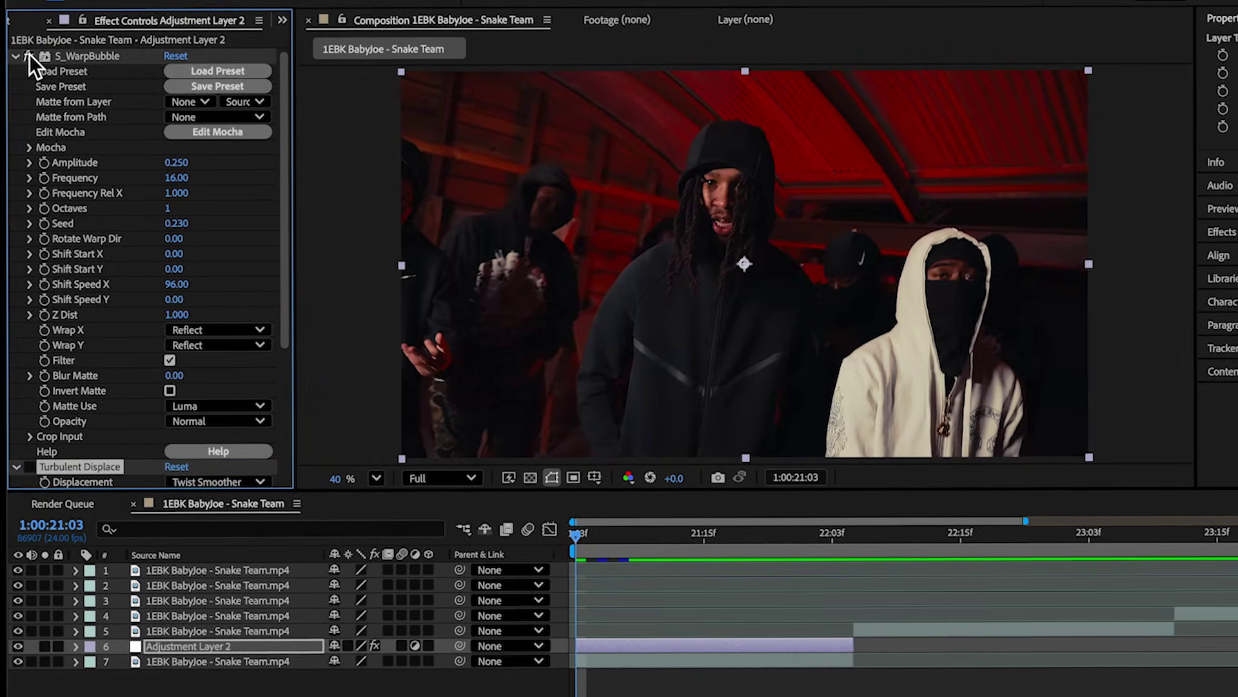
{"action": "left_click", "coordinate": [26, 465]}
{"action": "scroll", "coordinate": [57, 445], "scroll_direction": "down", "scroll_amount": 5}
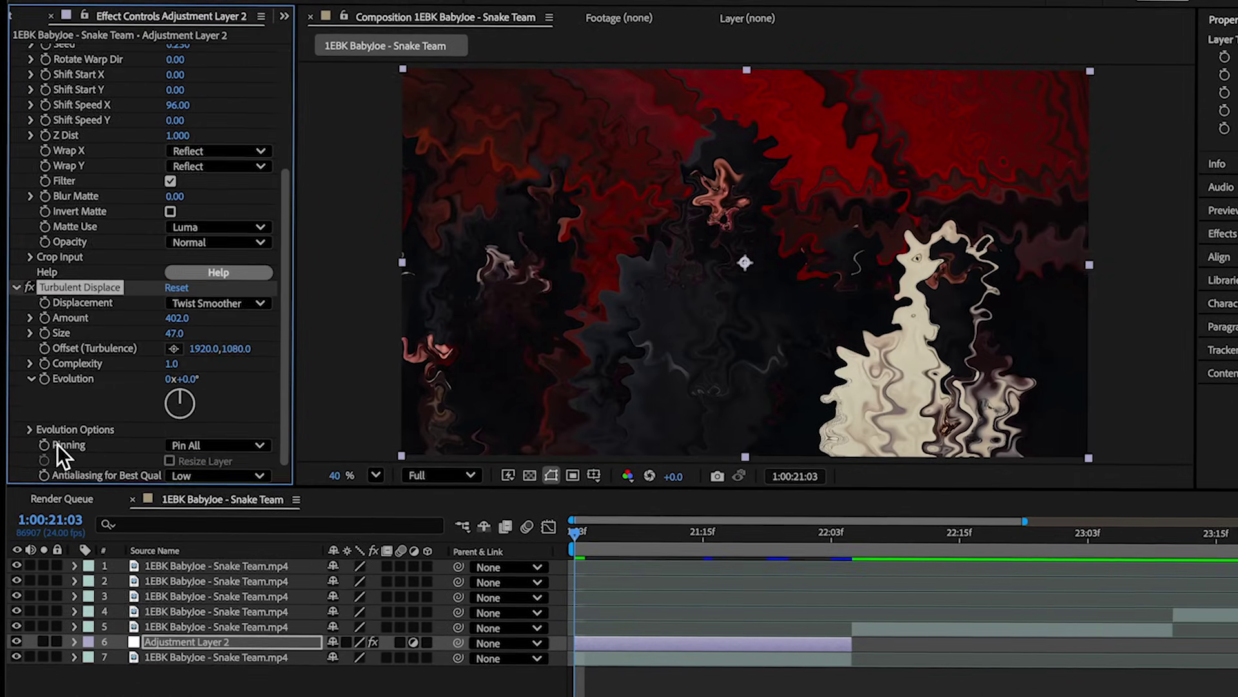
{"action": "left_click_drag", "start_coordinate": [165, 351], "coordinate": [191, 347]}
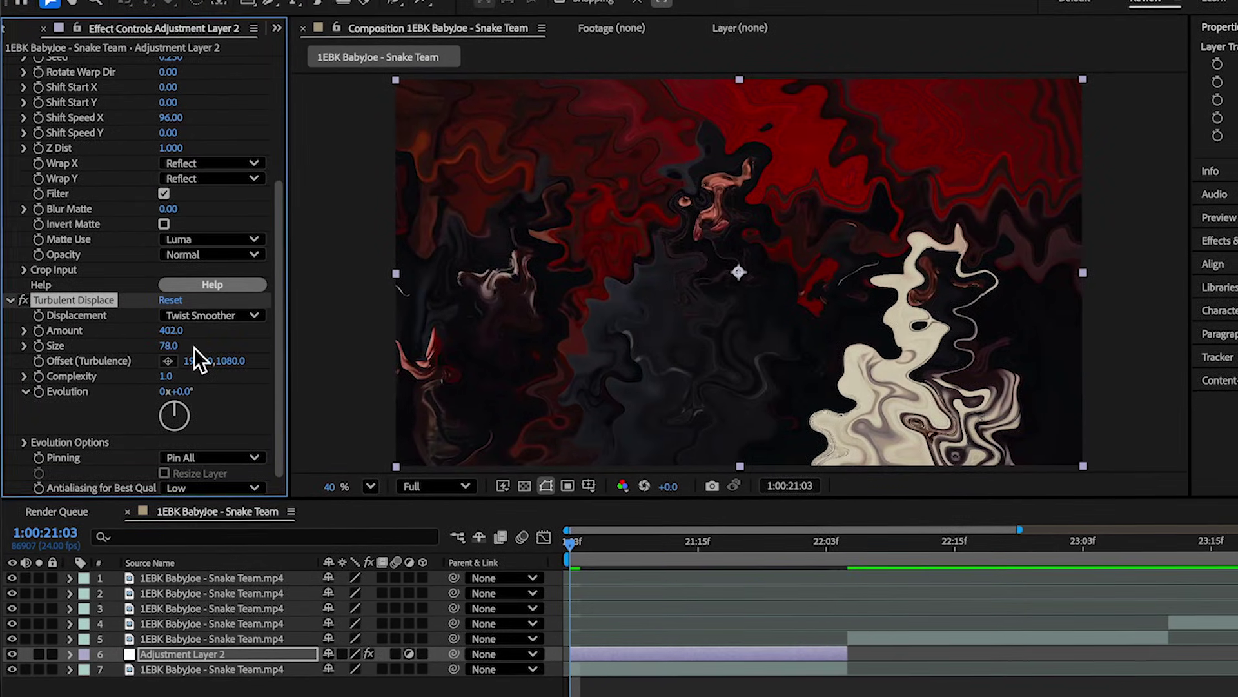
{"action": "left_click", "coordinate": [184, 316]}
{"action": "left_click", "coordinate": [94, 281]}
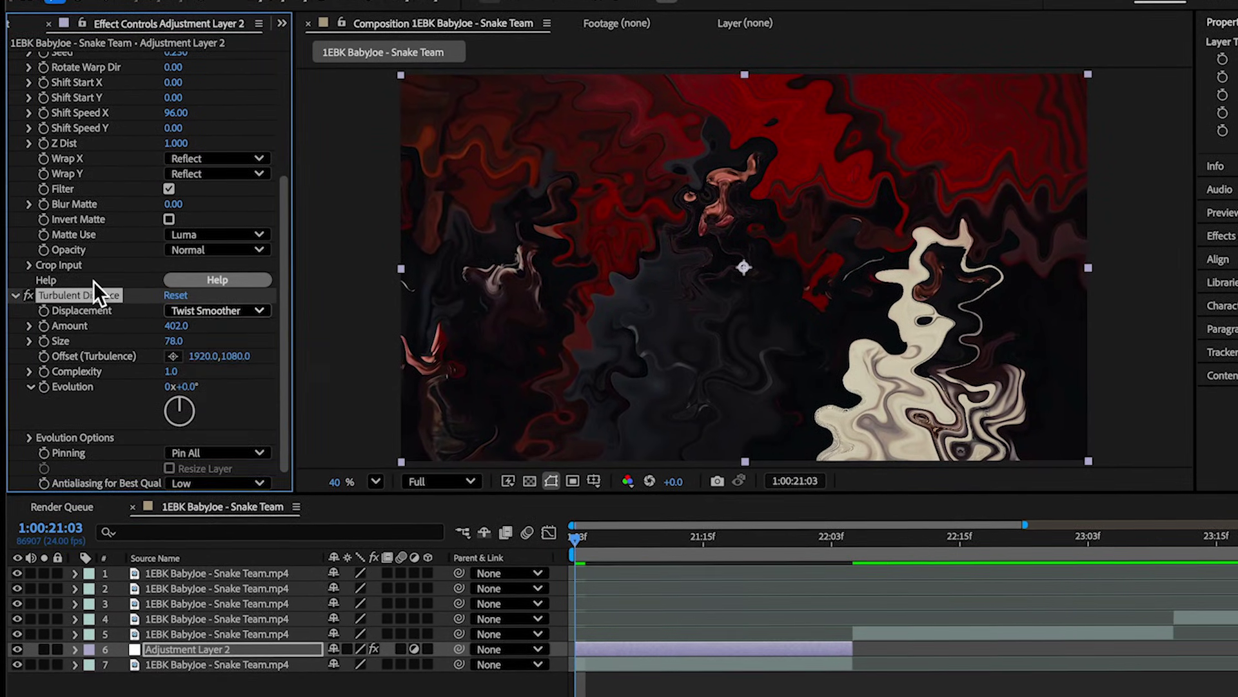
{"action": "scroll", "coordinate": [94, 282], "scroll_direction": "up", "scroll_amount": 3}
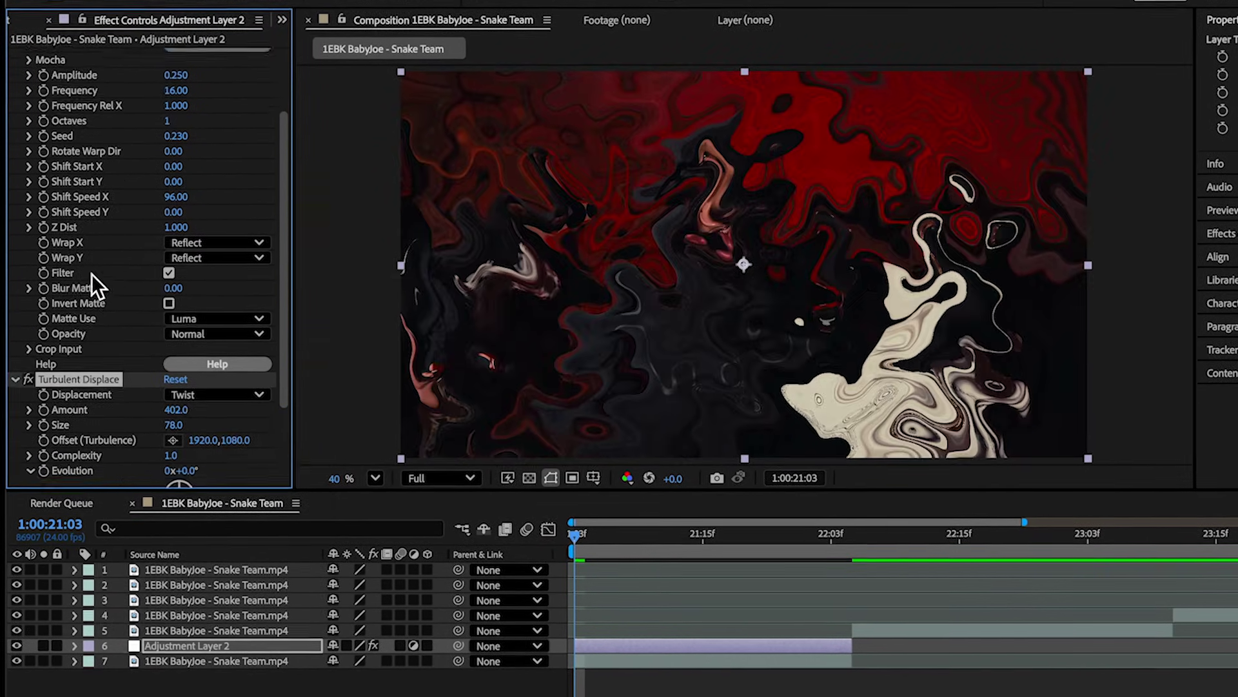
{"action": "scroll", "coordinate": [91, 273], "scroll_direction": "up", "scroll_amount": 2}
{"action": "left_click", "coordinate": [28, 474]}
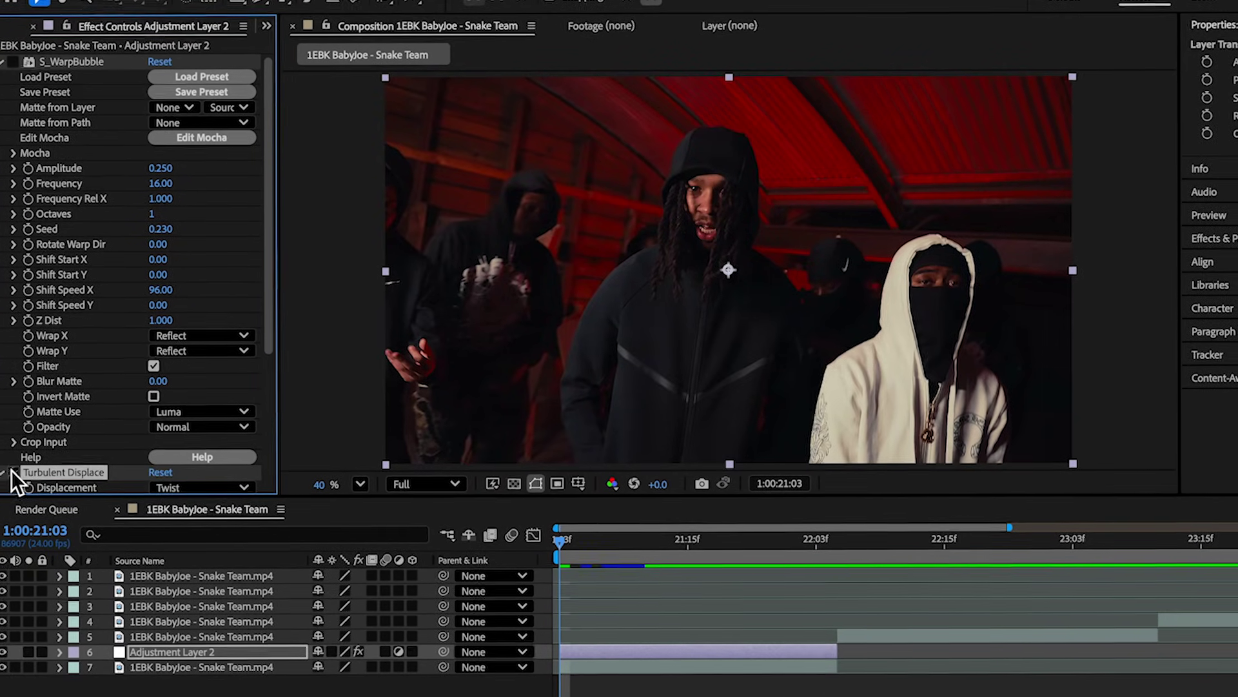
{"action": "left_click", "coordinate": [11, 470]}
{"action": "scroll", "coordinate": [14, 462], "scroll_direction": "down", "scroll_amount": 3}
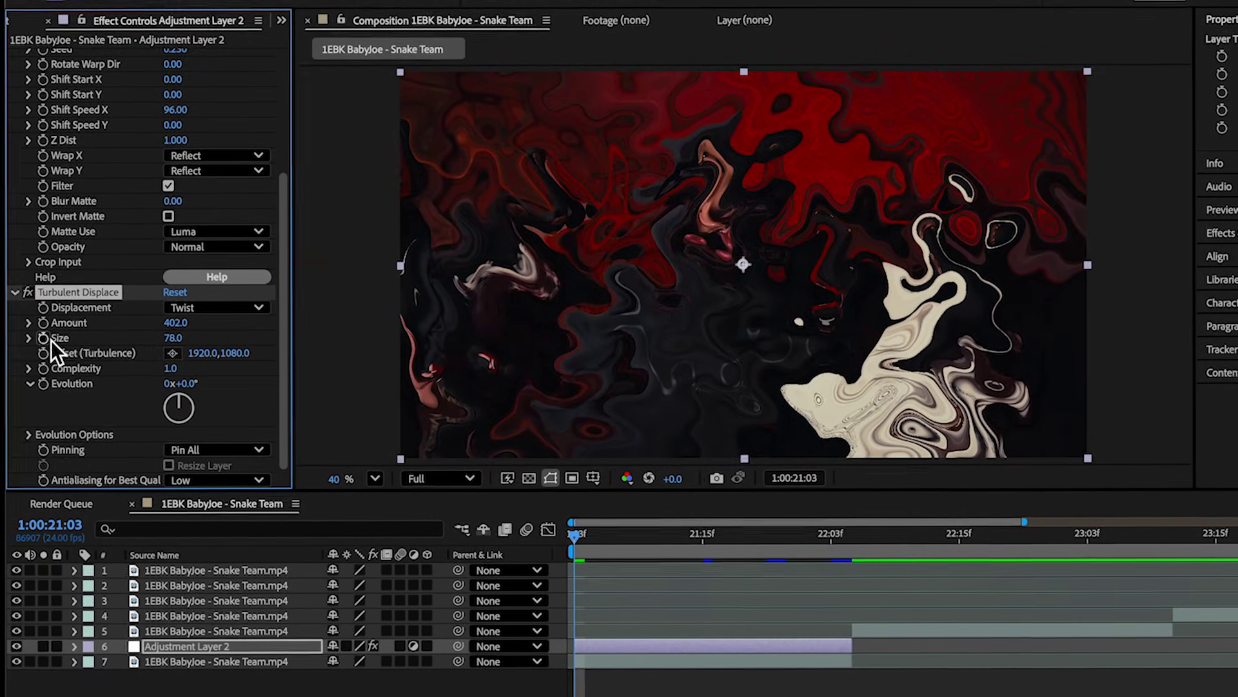
{"action": "left_click", "coordinate": [18, 433]}
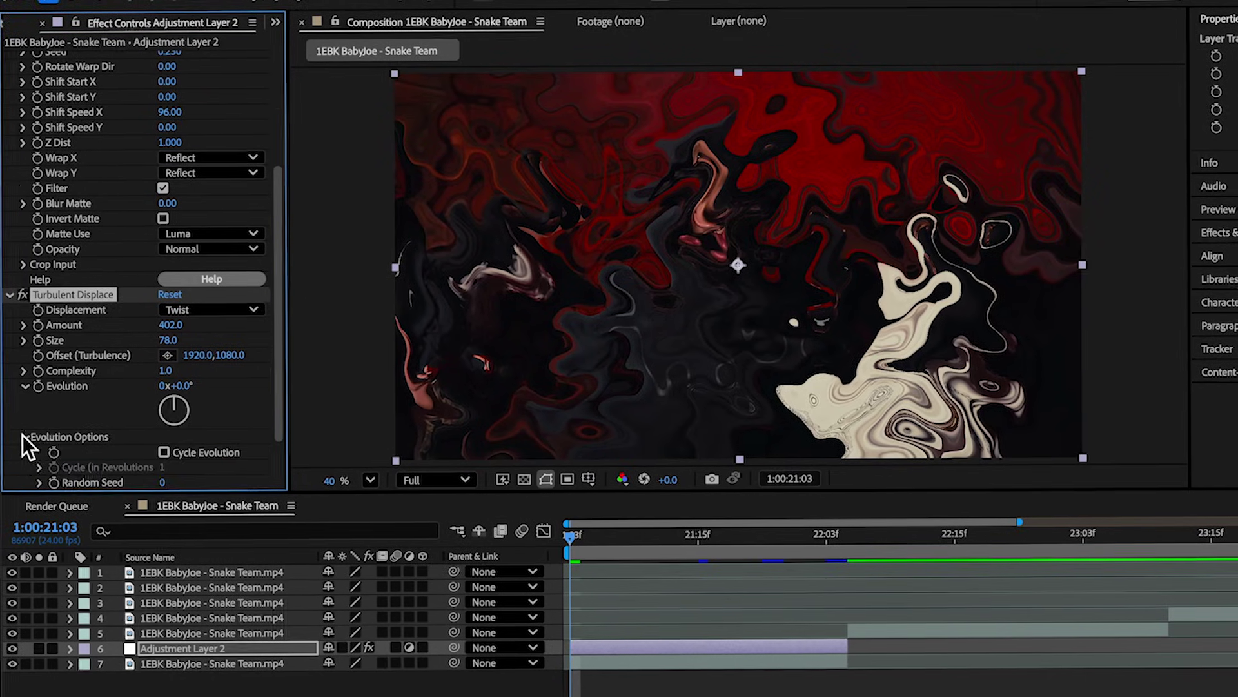
{"action": "scroll", "coordinate": [25, 451], "scroll_direction": "down", "scroll_amount": 1}
{"action": "scroll", "coordinate": [63, 474], "scroll_direction": "up", "scroll_amount": 5}
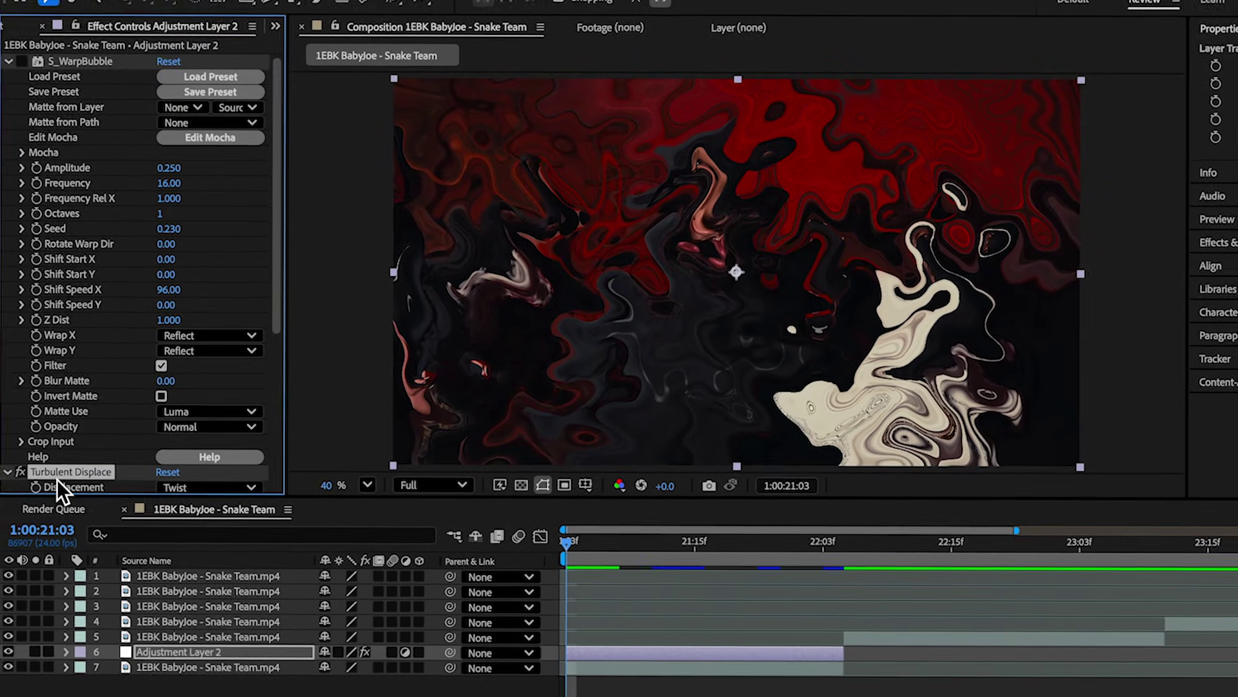
Delete Turbulent Displace, re-enable S_WarpBubble, and keyframe starting Amplitude 0.270 and Frequency
{"action": "key", "text": "Delete"}
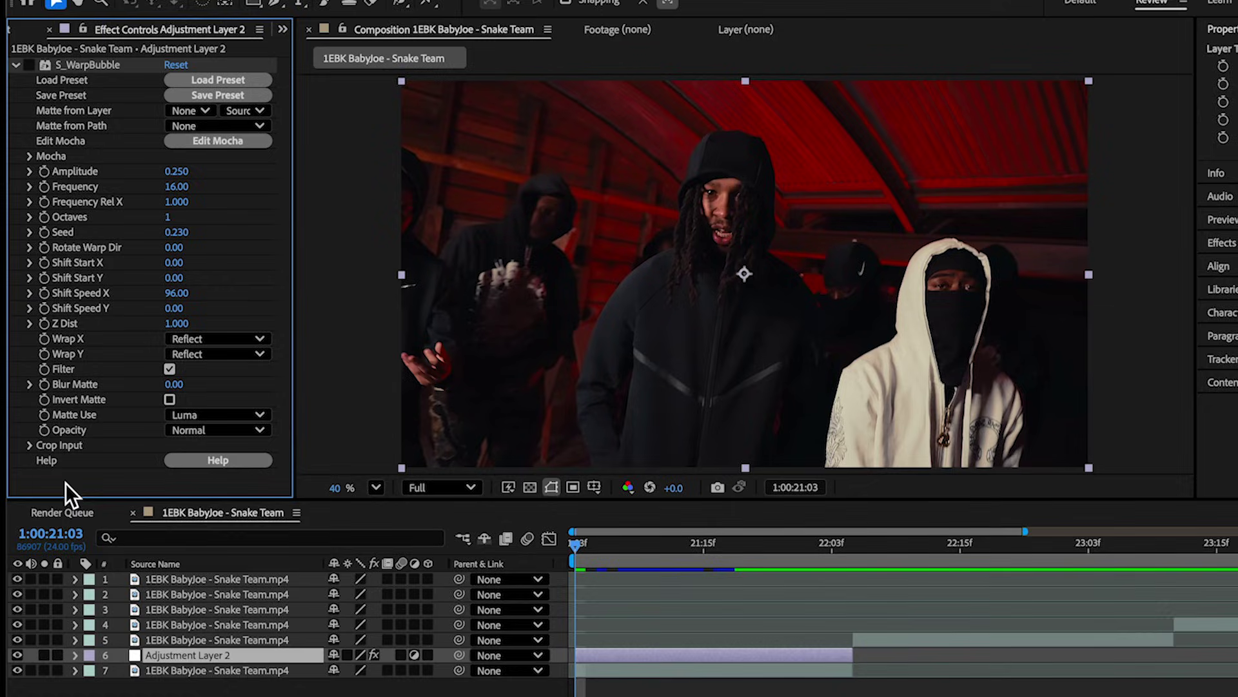
{"action": "left_click", "coordinate": [28, 65]}
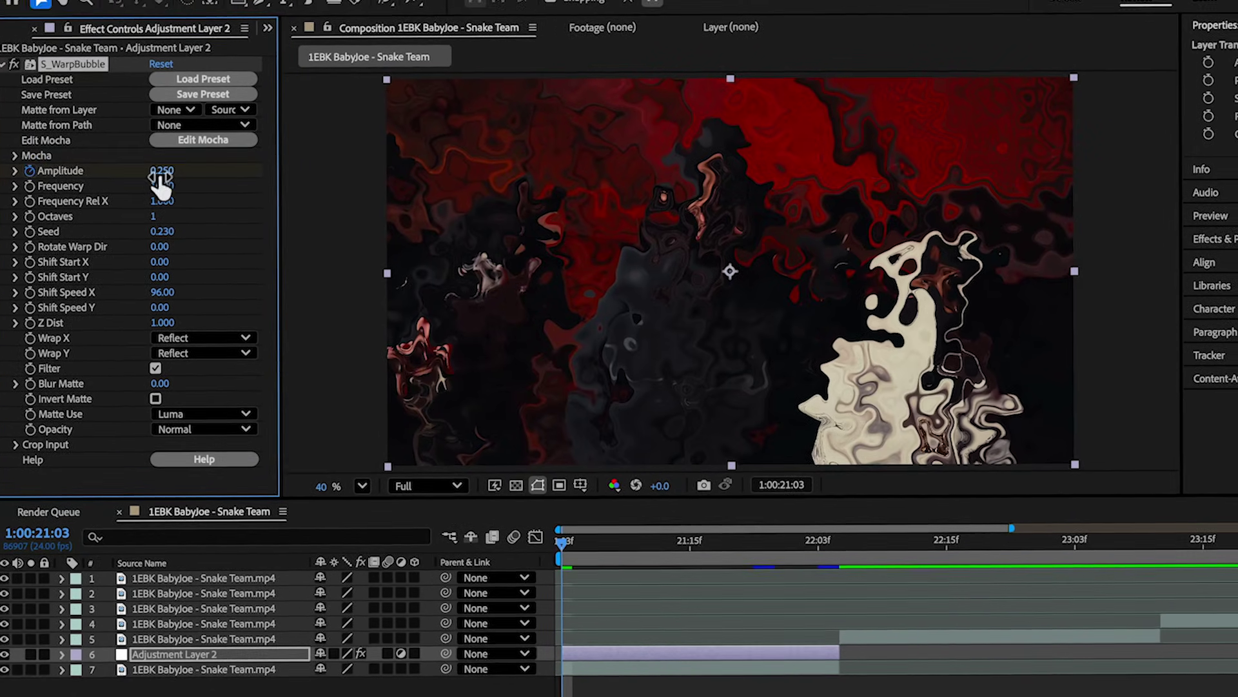
{"action": "left_click_drag", "start_coordinate": [163, 164], "coordinate": [175, 177]}
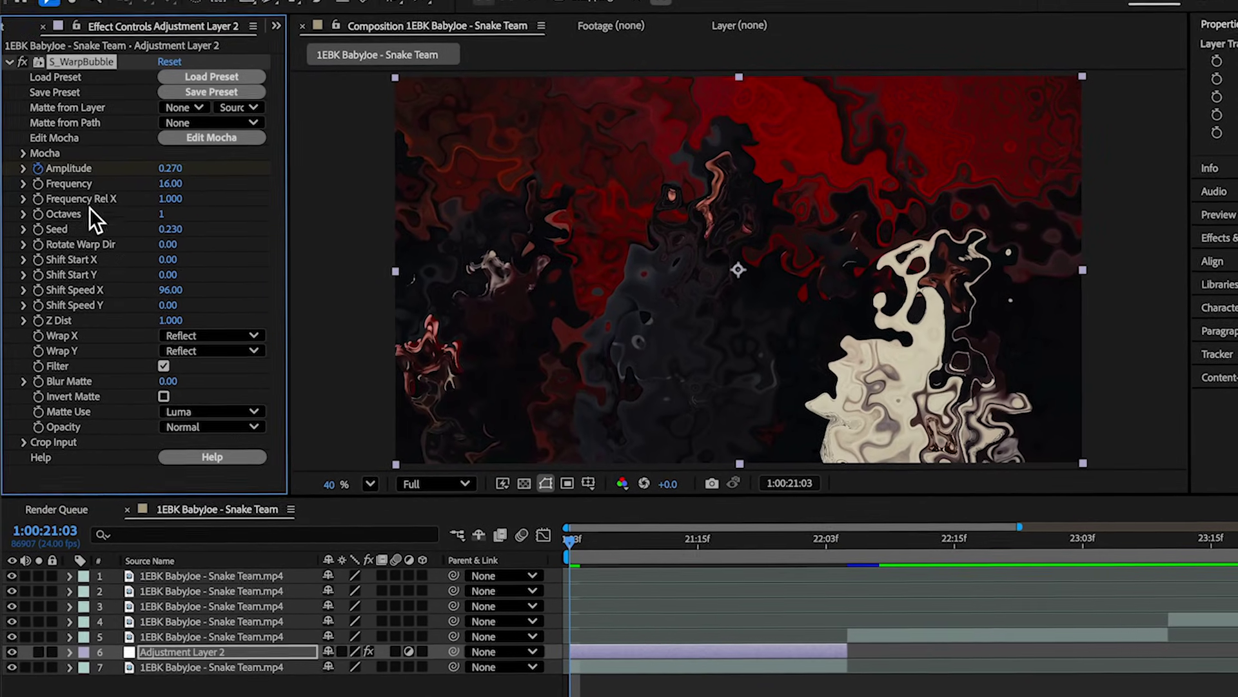
{"action": "left_click", "coordinate": [35, 189]}
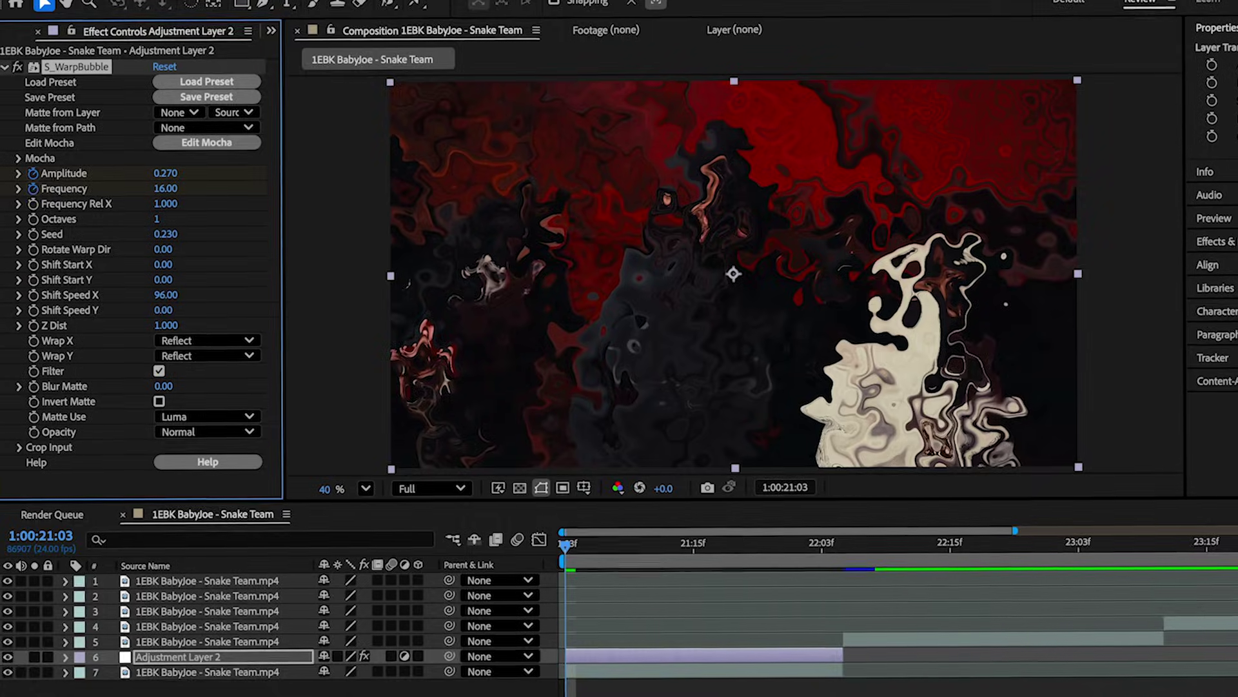
{"action": "key", "text": "u"}
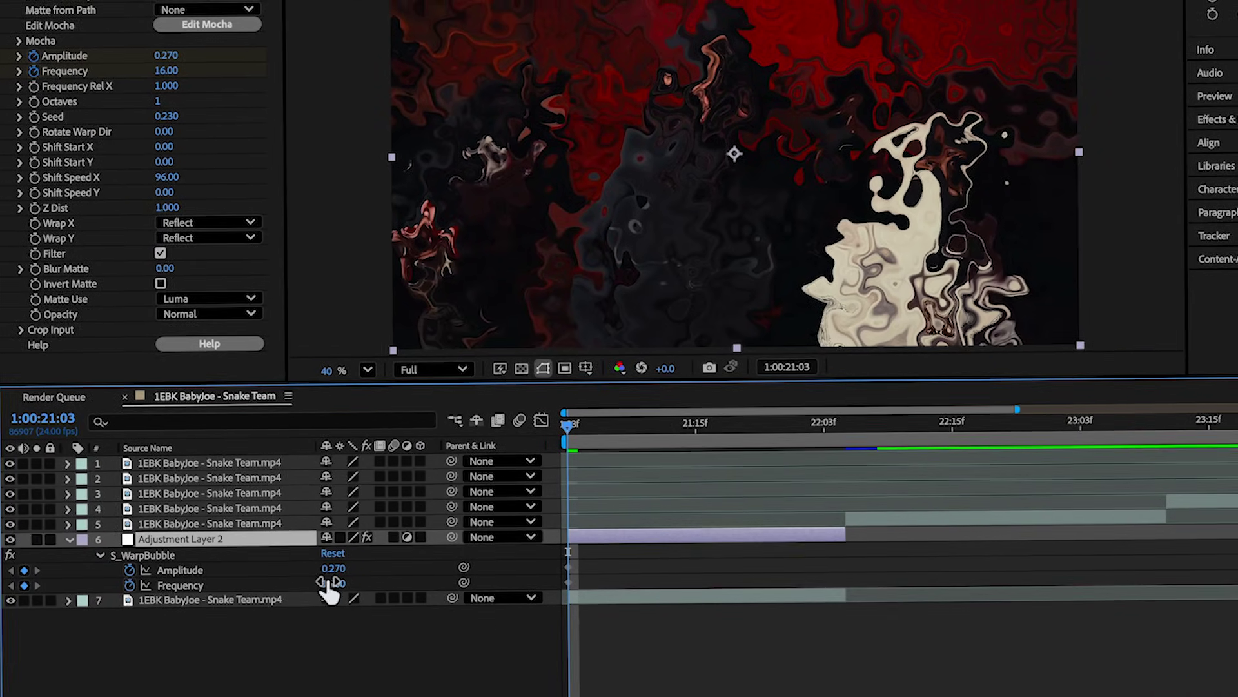
Set end keyframes at 22:01 with Frequency 0.01 and Amplitude 0
{"action": "left_click_drag", "start_coordinate": [329, 582], "coordinate": [288, 584]}
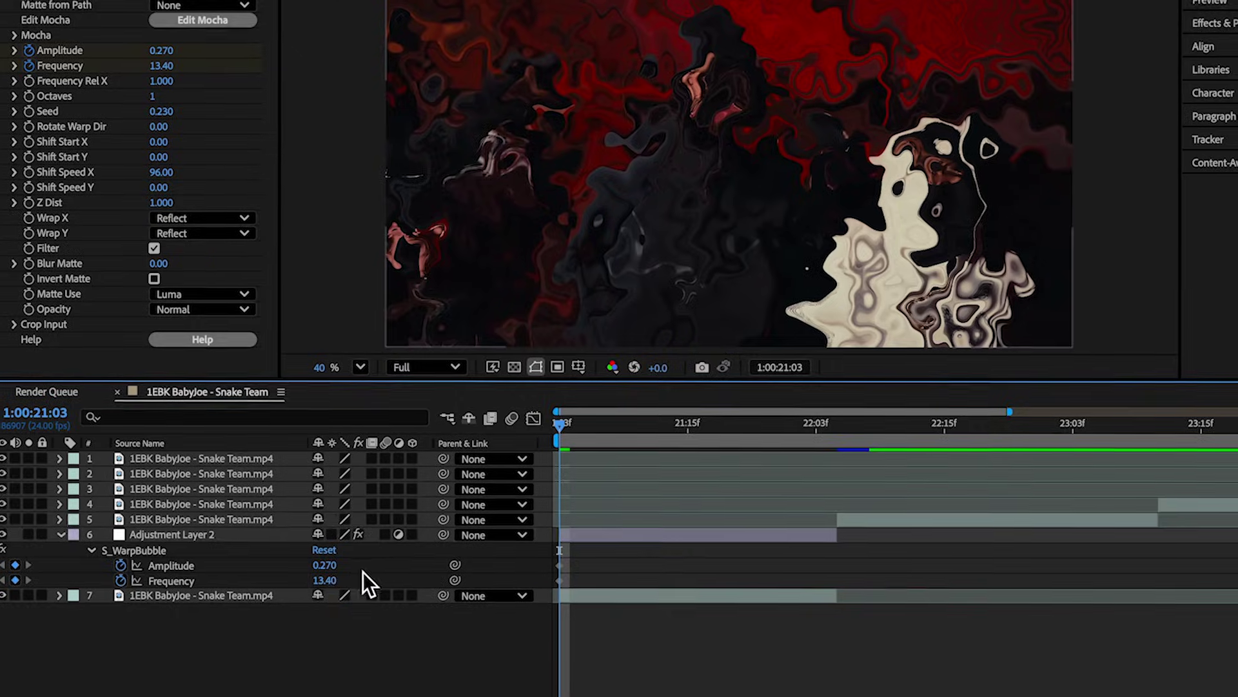
{"action": "left_click_drag", "start_coordinate": [322, 580], "coordinate": [276, 575]}
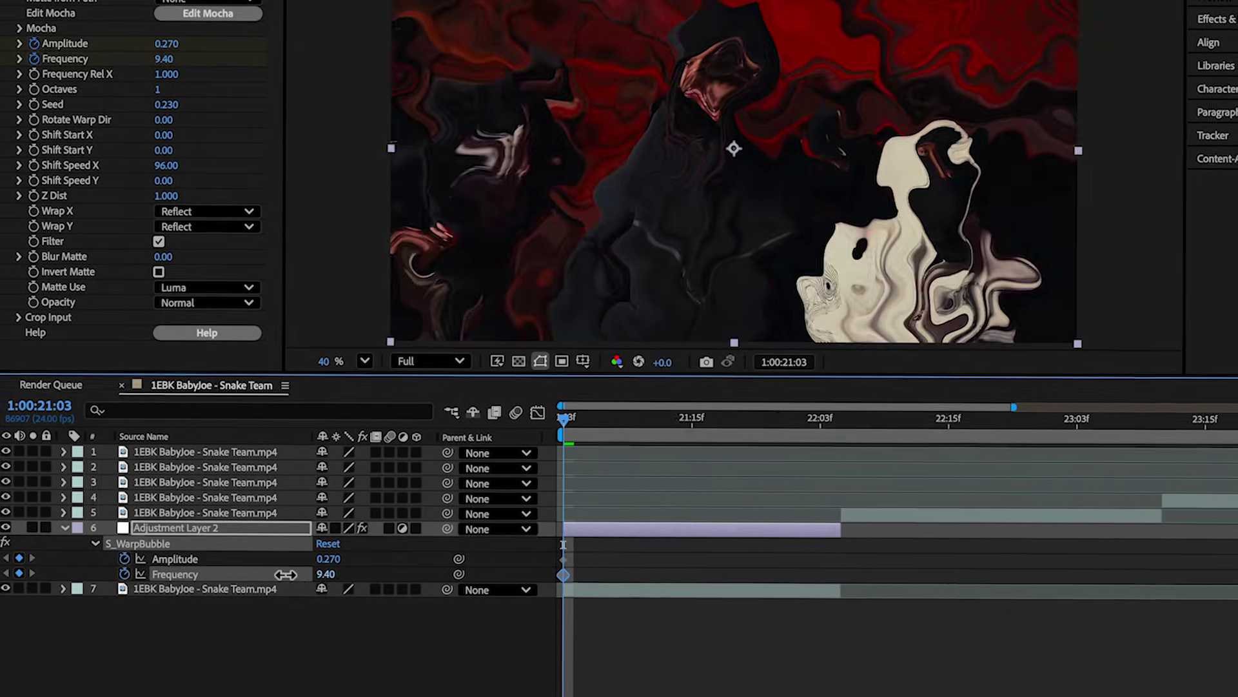
{"action": "key", "text": "space"}
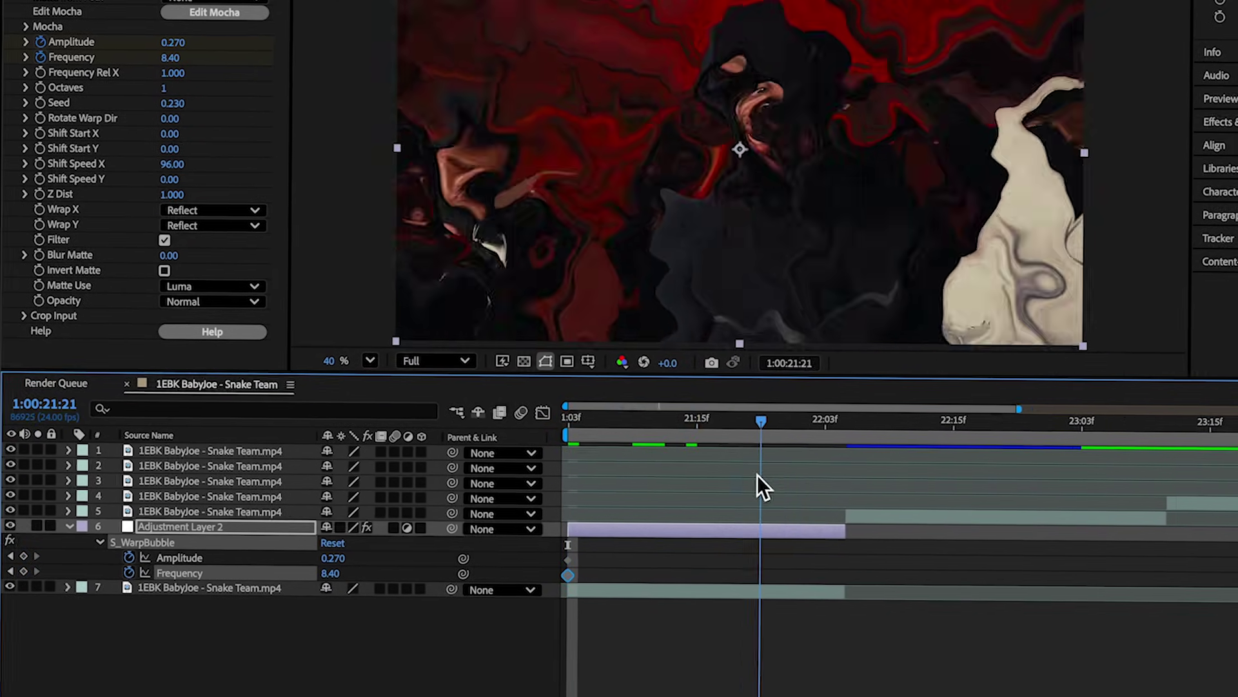
{"action": "left_click_drag", "start_coordinate": [334, 576], "coordinate": [290, 567]}
{"action": "left_click", "coordinate": [346, 560]}
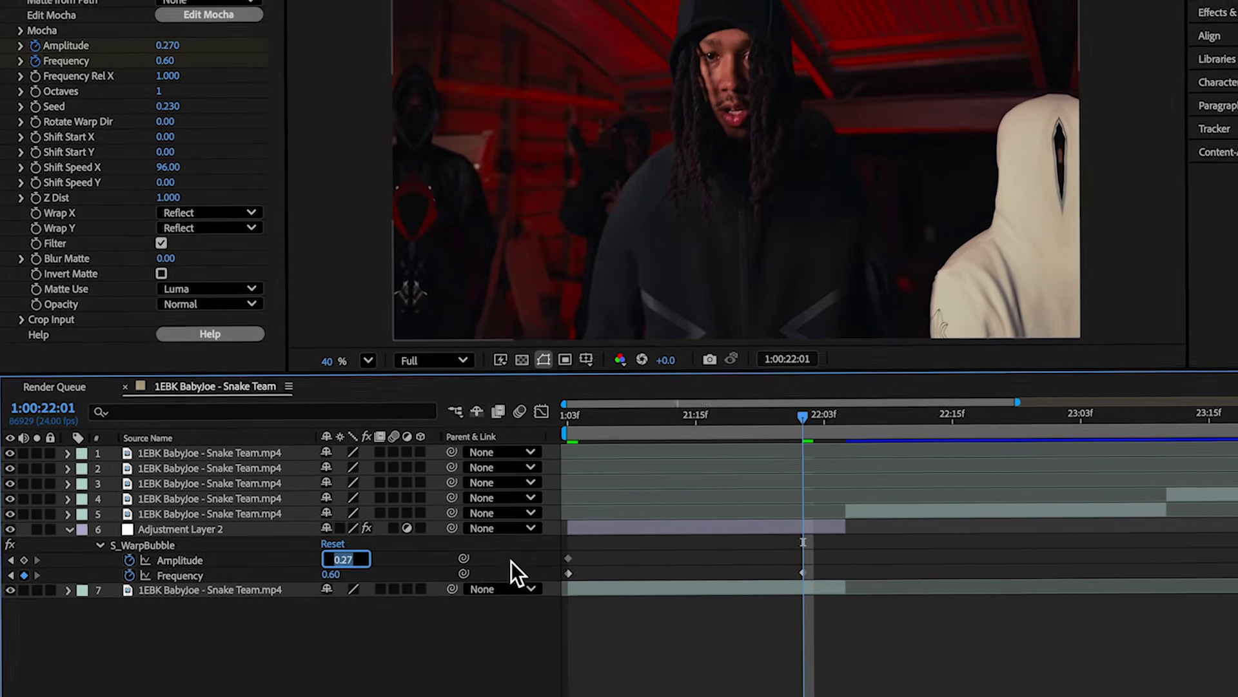
{"action": "type", "text": "0"}
{"action": "key", "text": "Return"}
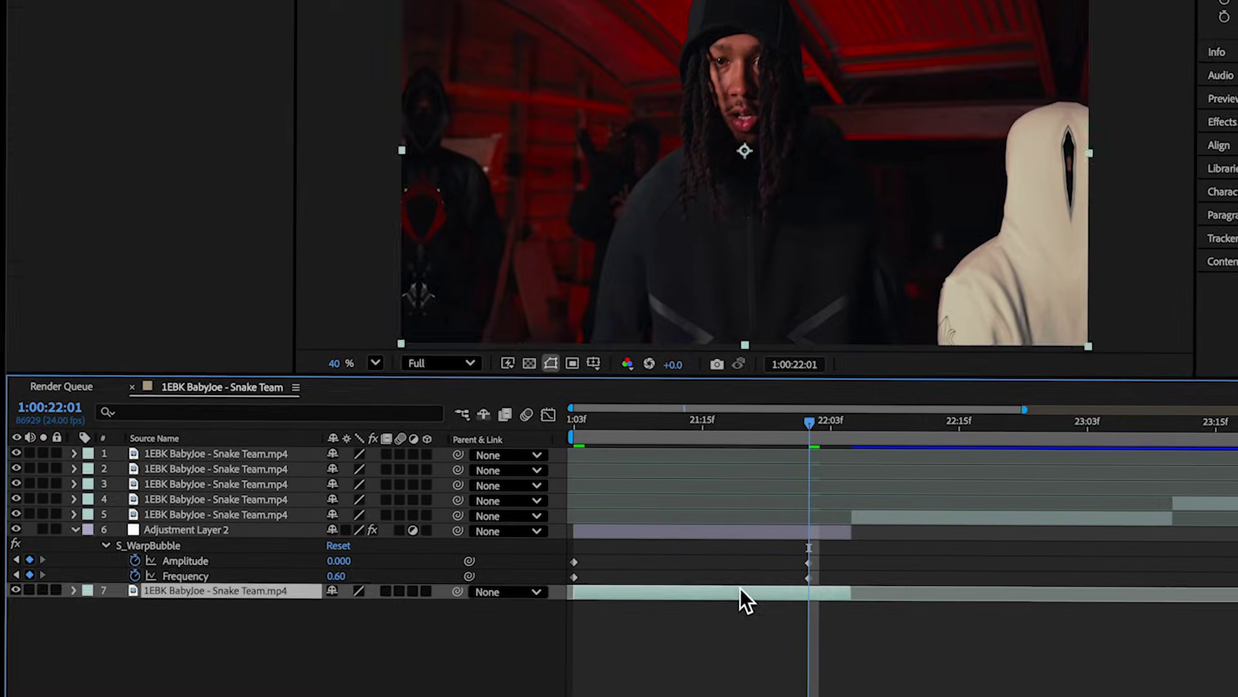
Review the transition frames and apply Easy Ease to both Amplitude keyframes
{"action": "left_click", "coordinate": [473, 455]}
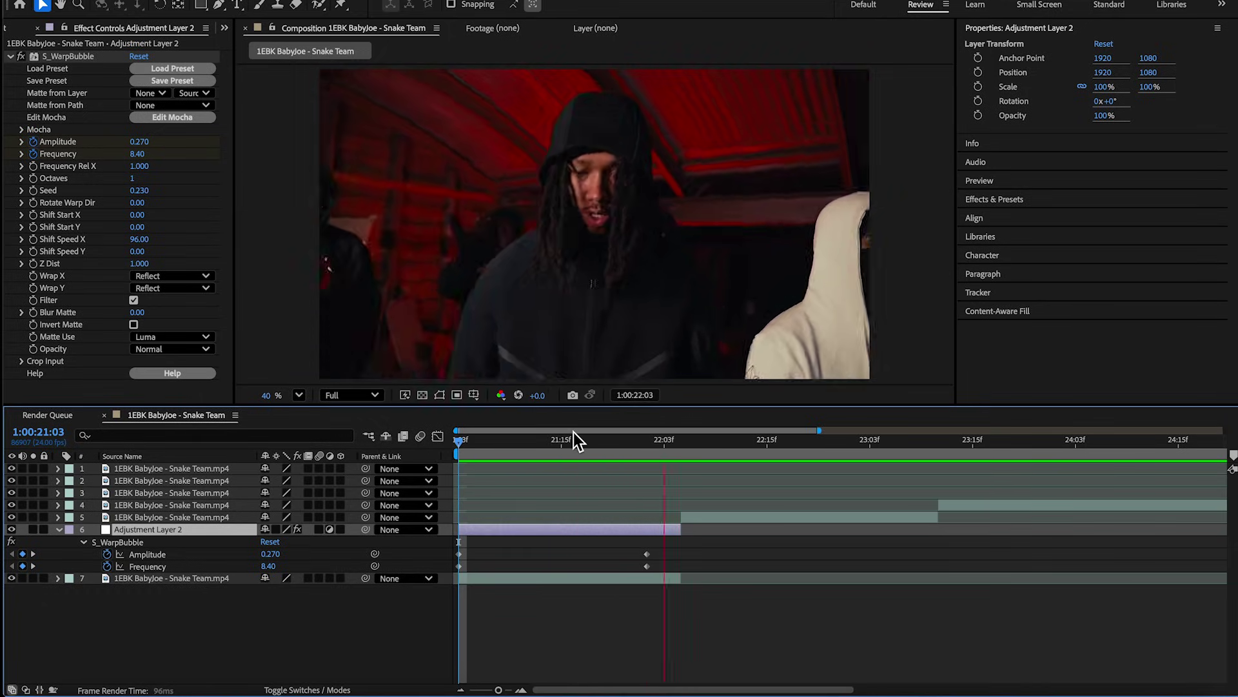
{"action": "left_click", "coordinate": [577, 440]}
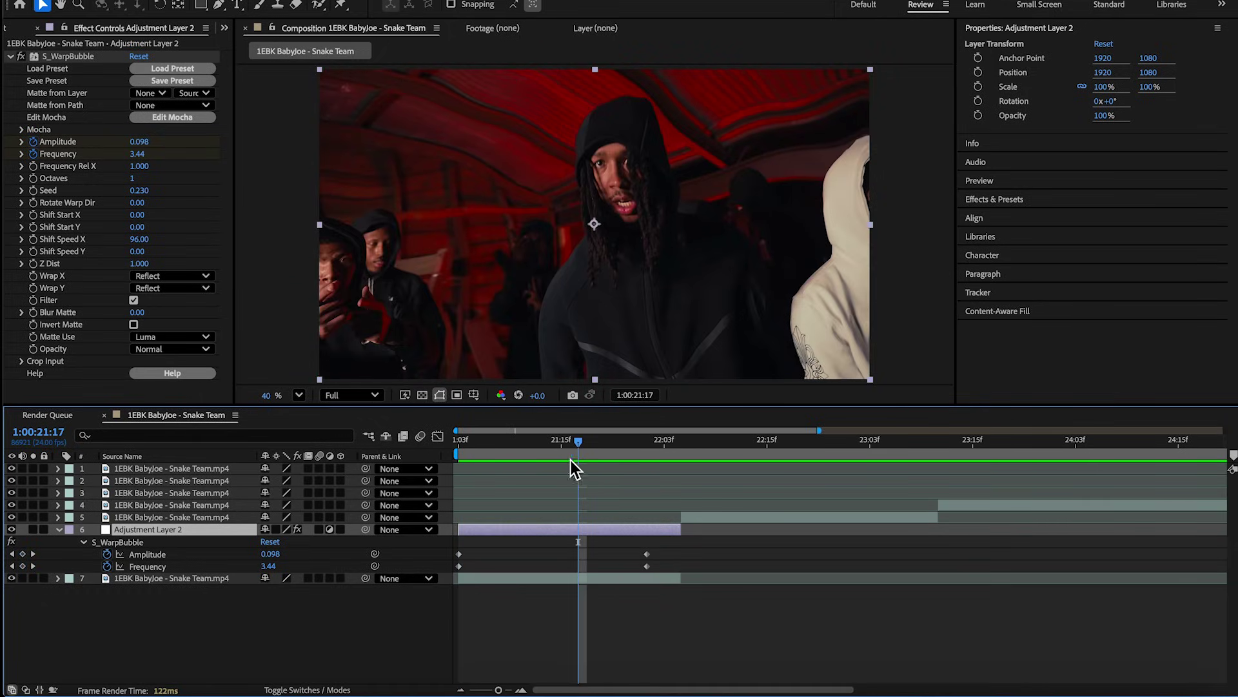
{"action": "key", "text": "Home"}
{"action": "key", "text": "space"}
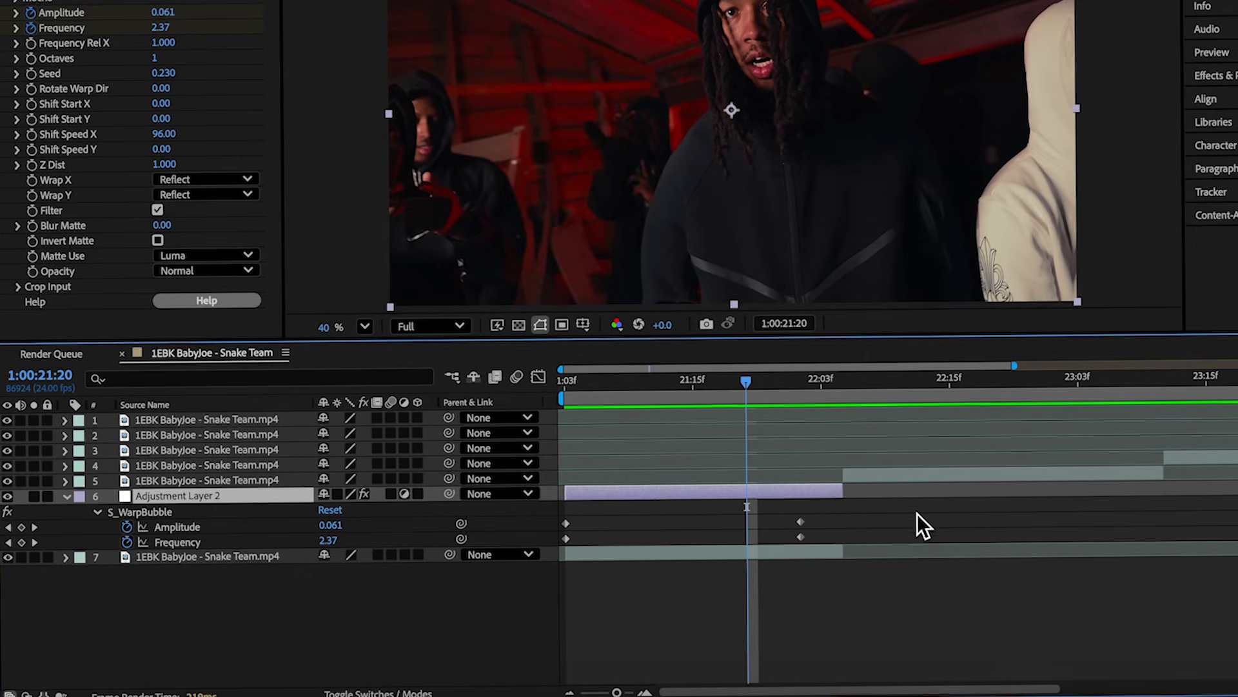
{"action": "left_click_drag", "start_coordinate": [626, 522], "coordinate": [552, 524]}
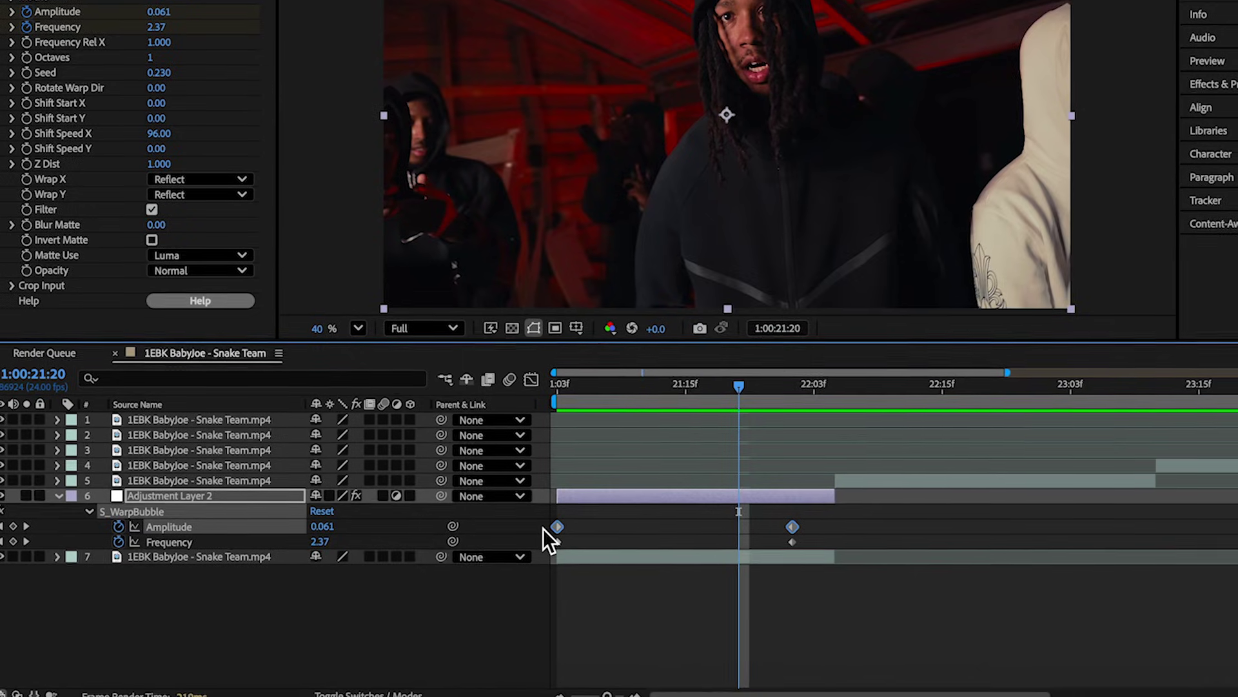
{"action": "key", "text": "F9"}
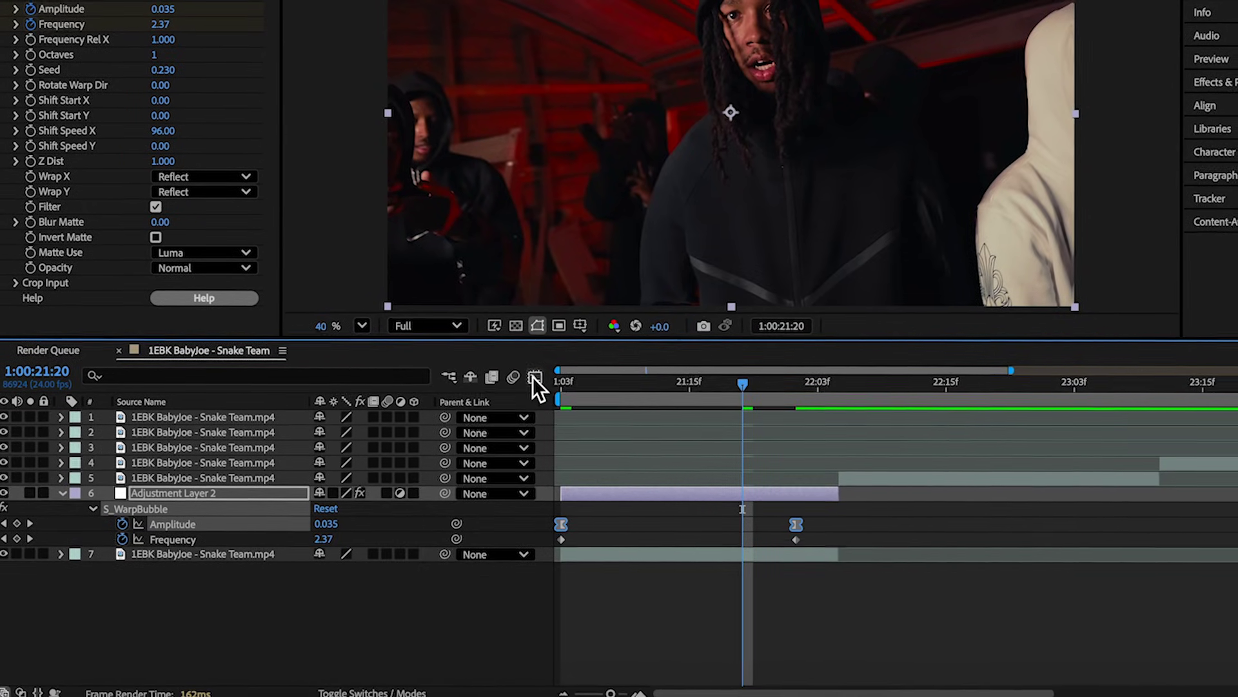
Steepen the Amplitude value curve in the Graph Editor for a faster early drop-off
{"action": "left_click", "coordinate": [534, 376]}
{"action": "left_click", "coordinate": [873, 674]}
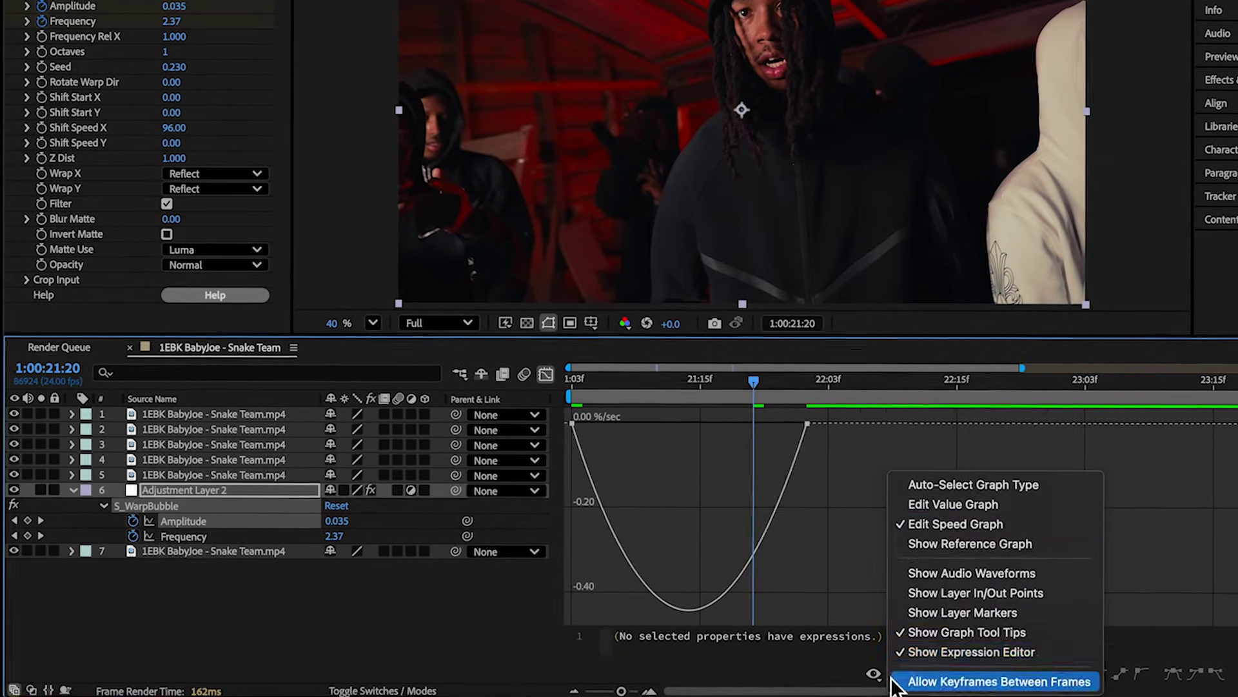
{"action": "left_click", "coordinate": [919, 506]}
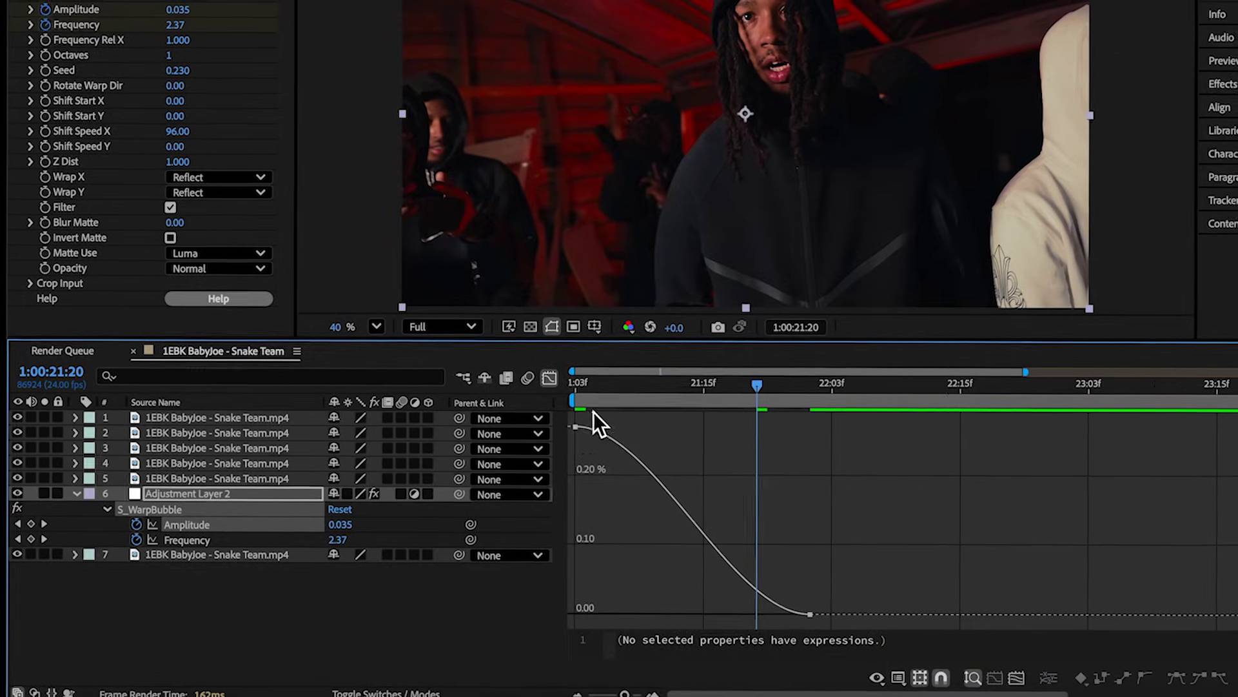
{"action": "left_click", "coordinate": [578, 426]}
{"action": "left_click_drag", "start_coordinate": [663, 432], "coordinate": [572, 542]}
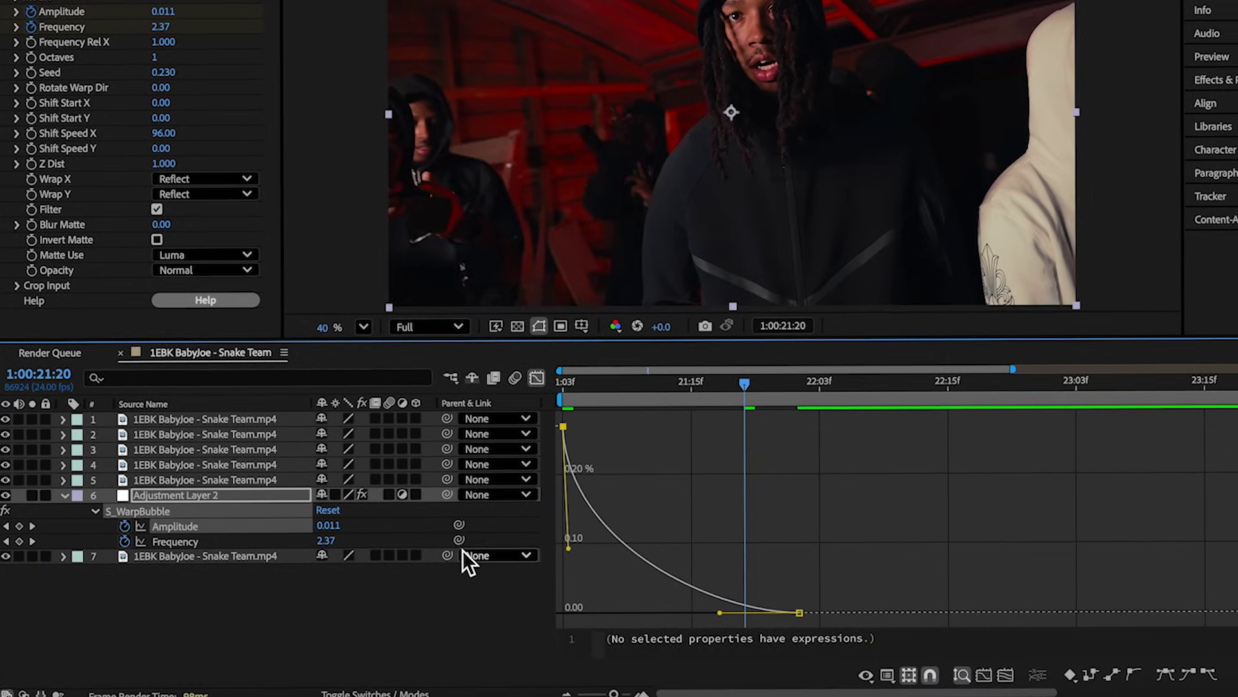
{"action": "left_click", "coordinate": [578, 380]}
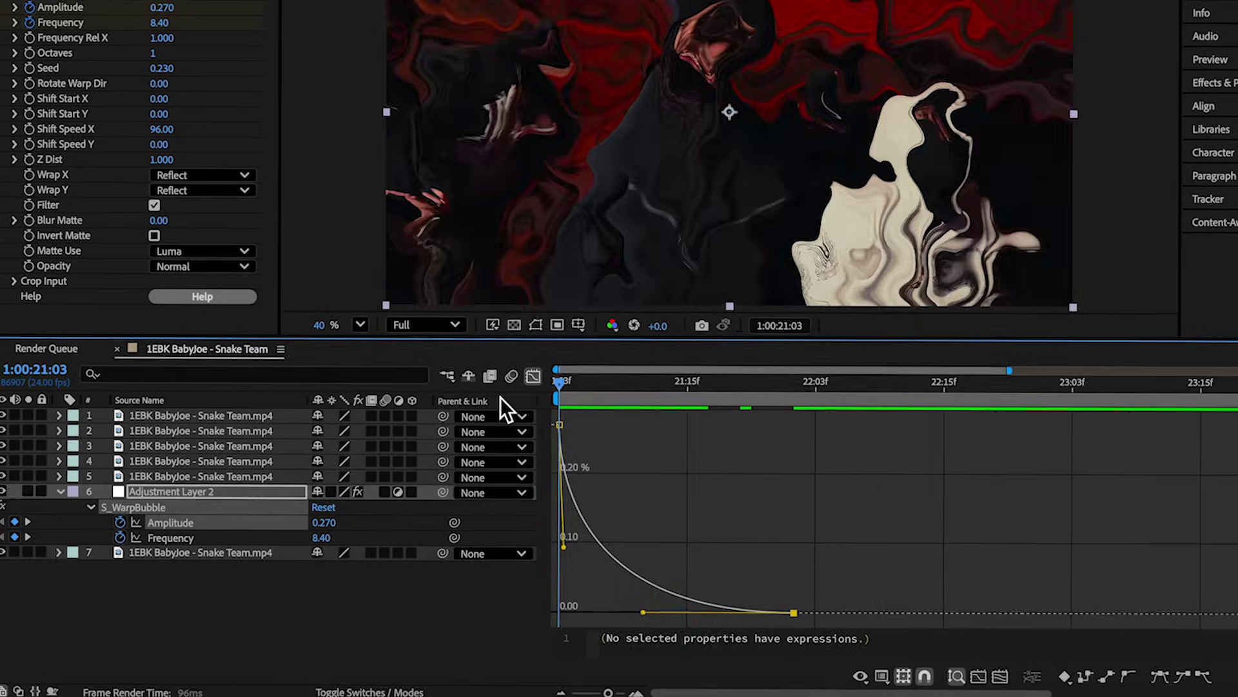
Back in layer view, select the Frequency keyframe at 22:01 and scrub the transition
{"action": "left_click", "coordinate": [533, 376]}
{"action": "left_click", "coordinate": [801, 381]}
{"action": "left_click", "coordinate": [321, 541]}
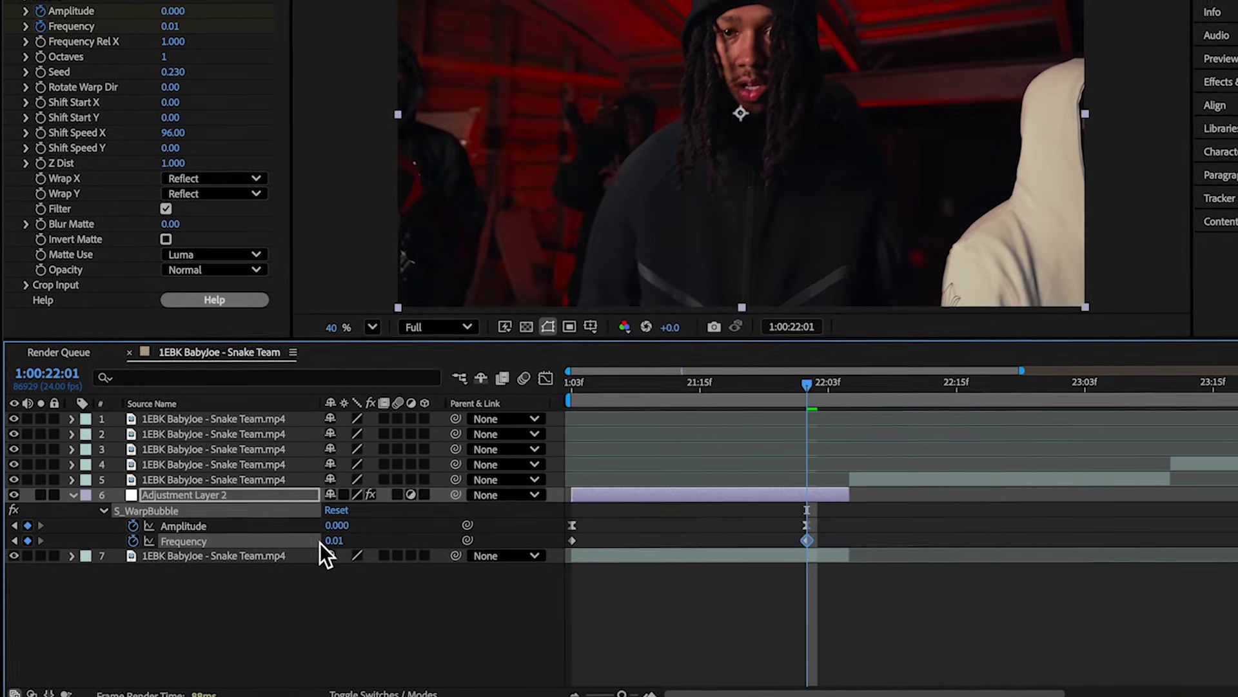
{"action": "left_click", "coordinate": [573, 381]}
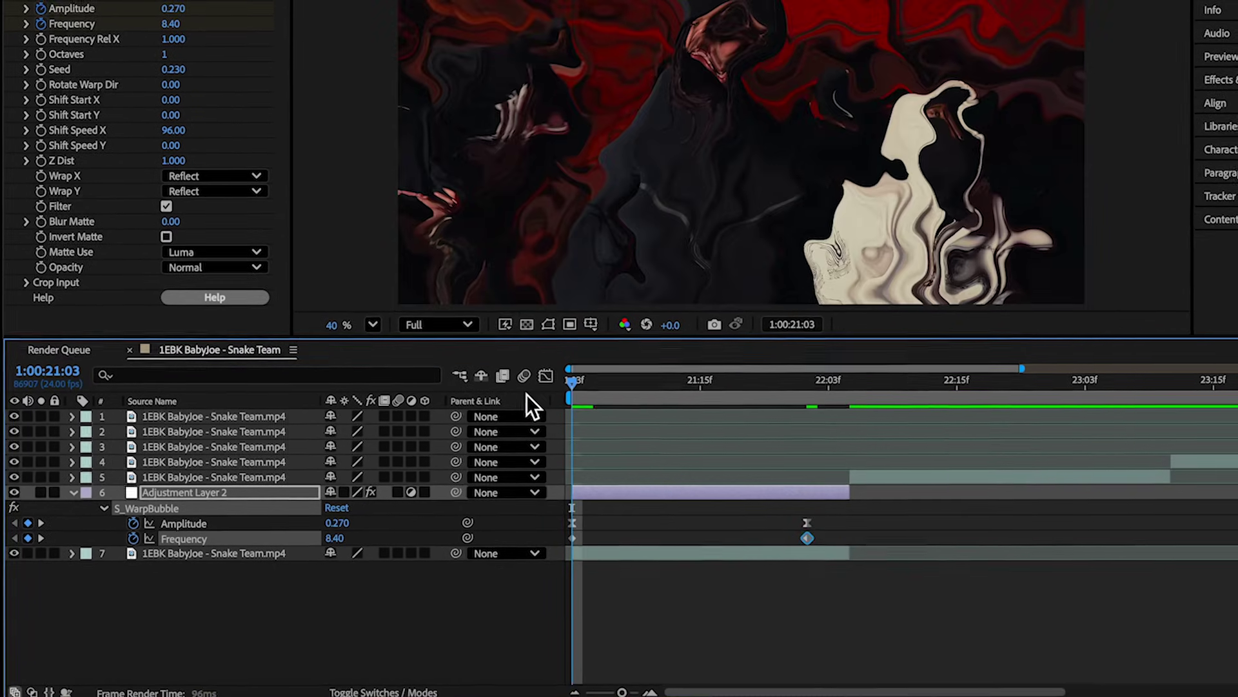
{"action": "mouse_move", "coordinate": [760, 381]}
{"action": "left_mouse_down"}
{"action": "mouse_move", "coordinate": [573, 403]}
{"action": "mouse_move", "coordinate": [499, 427]}
{"action": "left_mouse_up"}
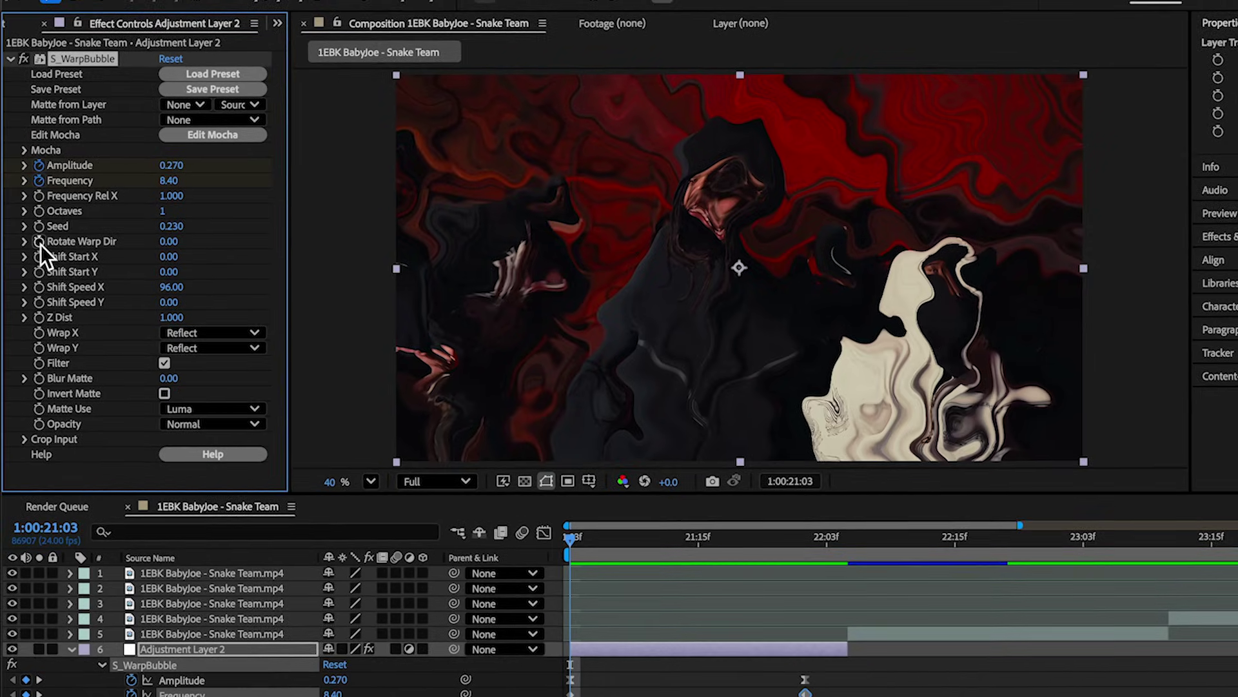
Keyframe Rotate Warp Dir: 0 at 22:03 and a high value at the transition start
{"action": "left_click", "coordinate": [37, 247]}
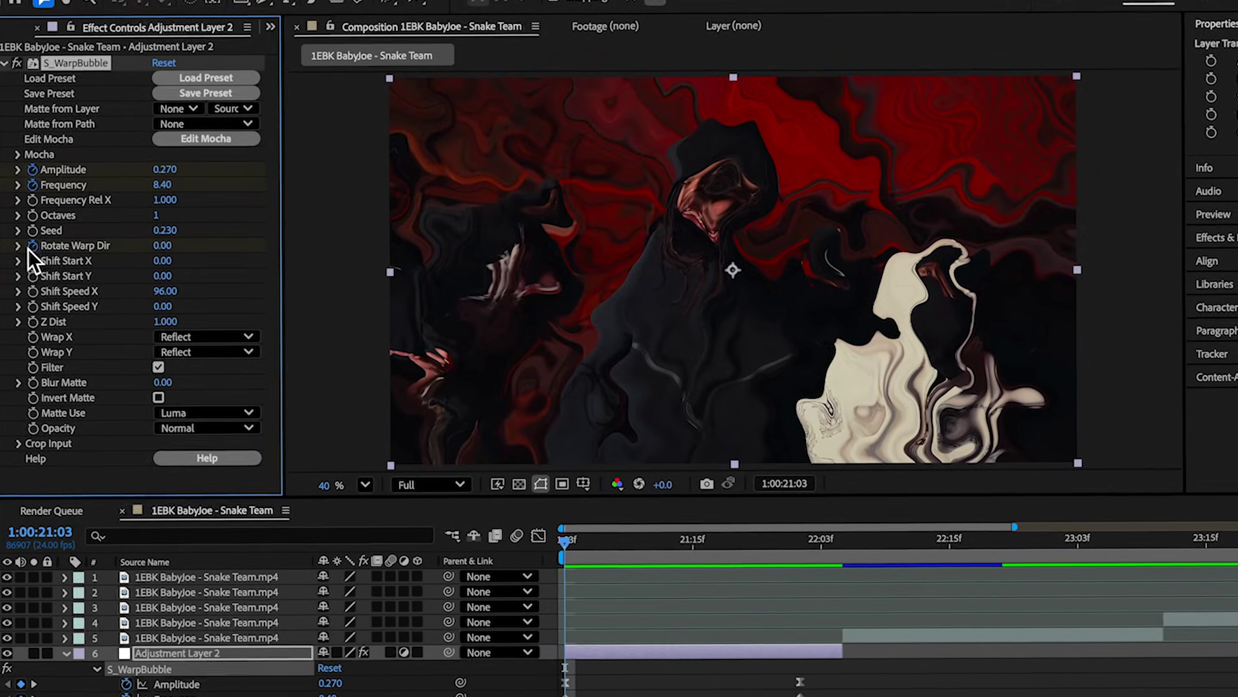
{"action": "key", "text": "u"}
{"action": "key", "text": "u"}
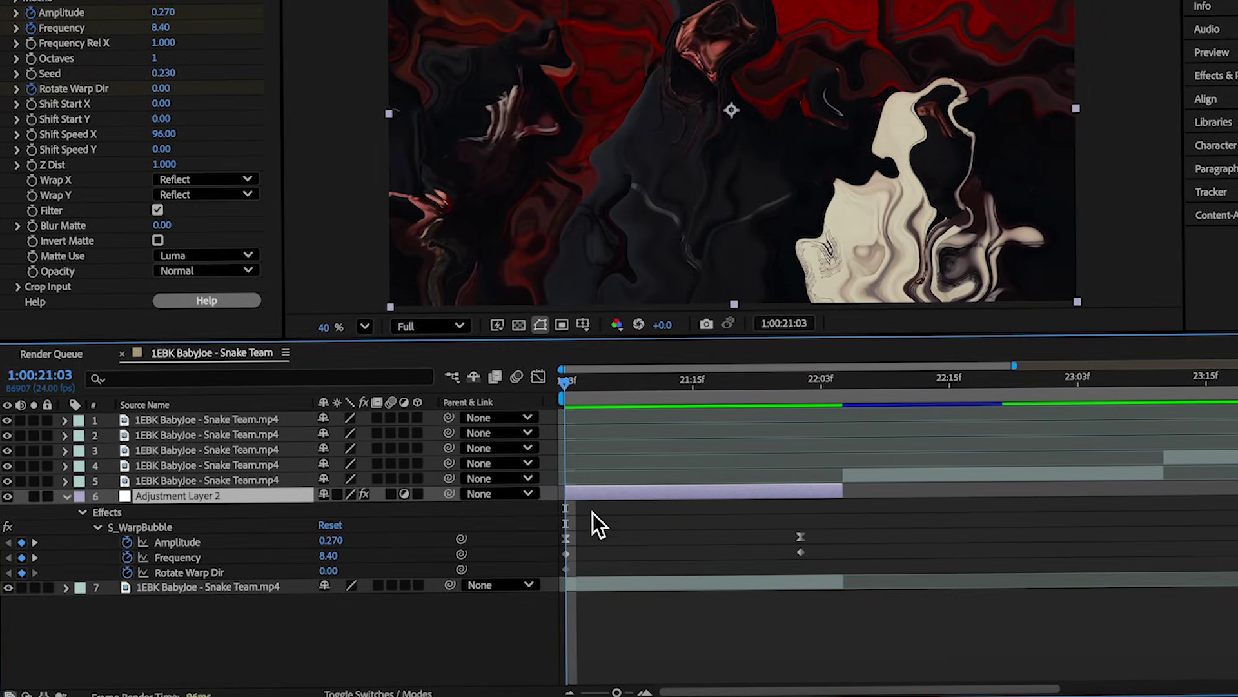
{"action": "left_click_drag", "start_coordinate": [570, 567], "coordinate": [801, 568]}
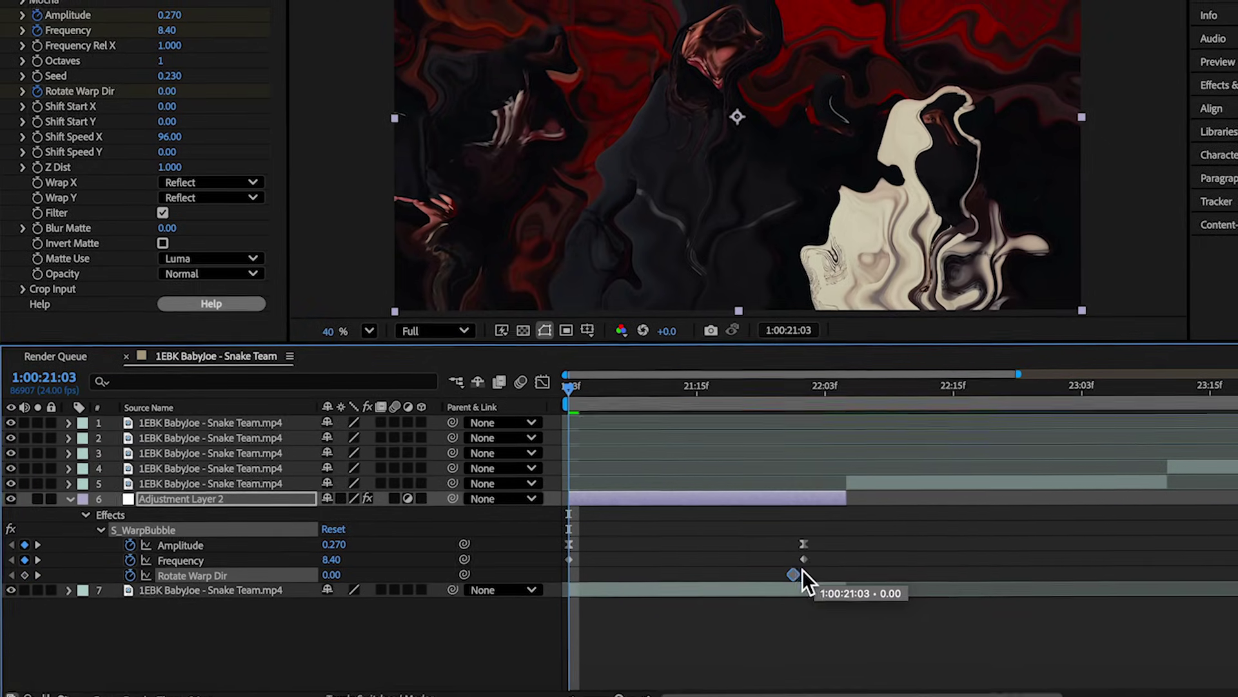
{"action": "left_click_drag", "start_coordinate": [330, 576], "coordinate": [810, 567]}
Preview the transition twice and move to its end
{"action": "key", "text": "space"}
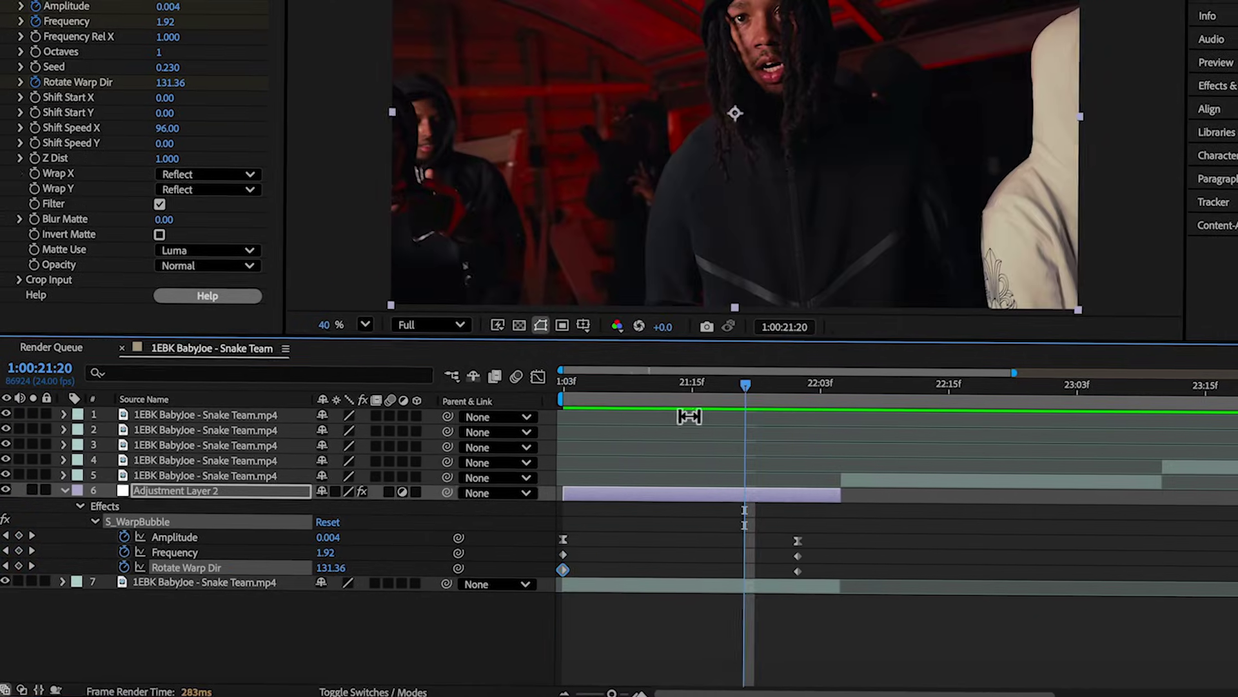
{"action": "key", "text": "space"}
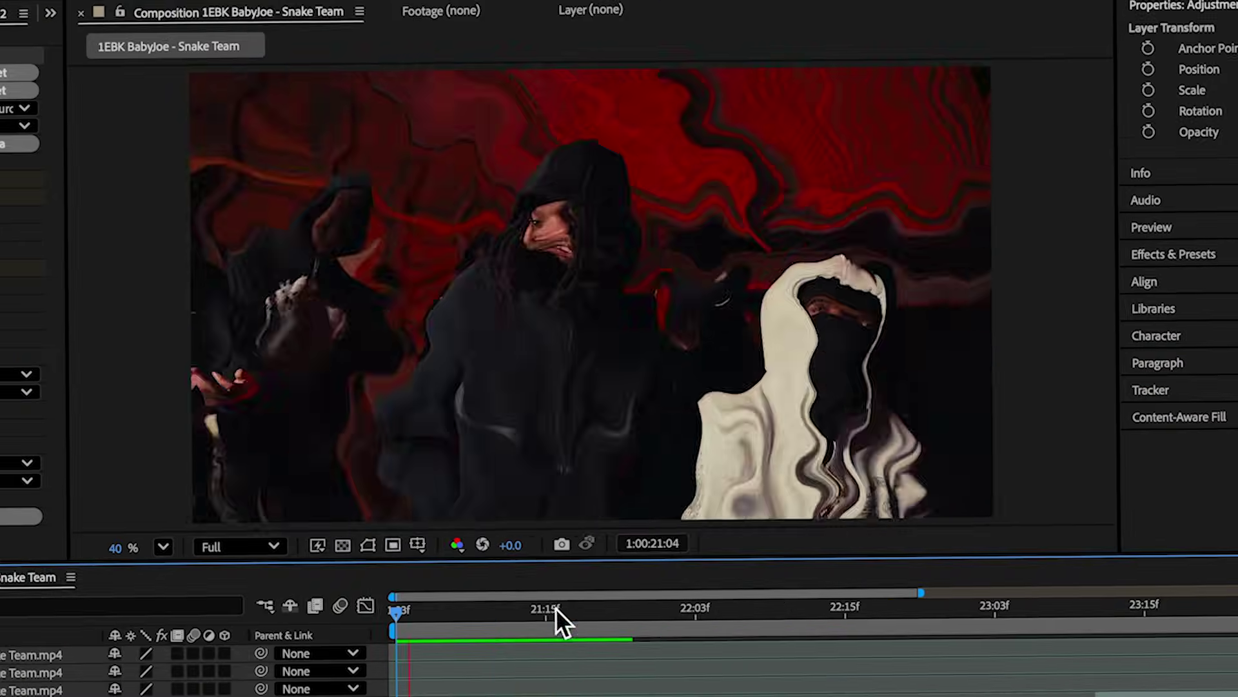
{"action": "key", "text": "space"}
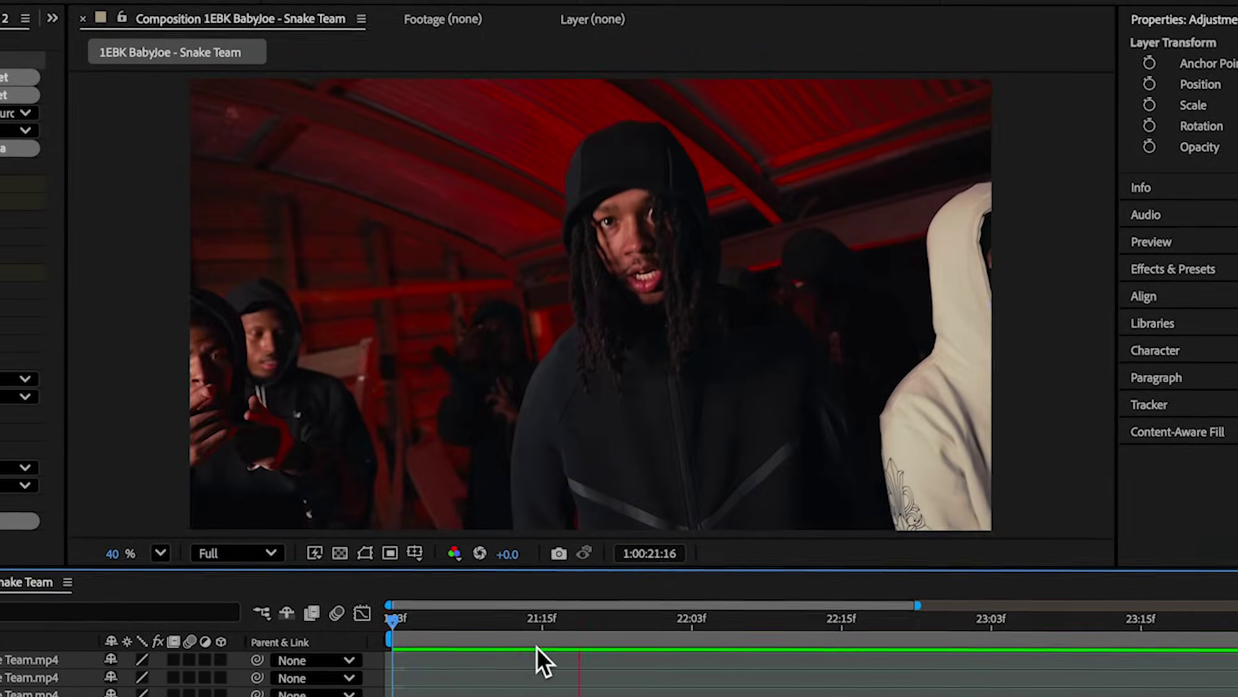
{"action": "key", "text": "space"}
{"action": "left_click_drag", "start_coordinate": [492, 620], "coordinate": [650, 432]}
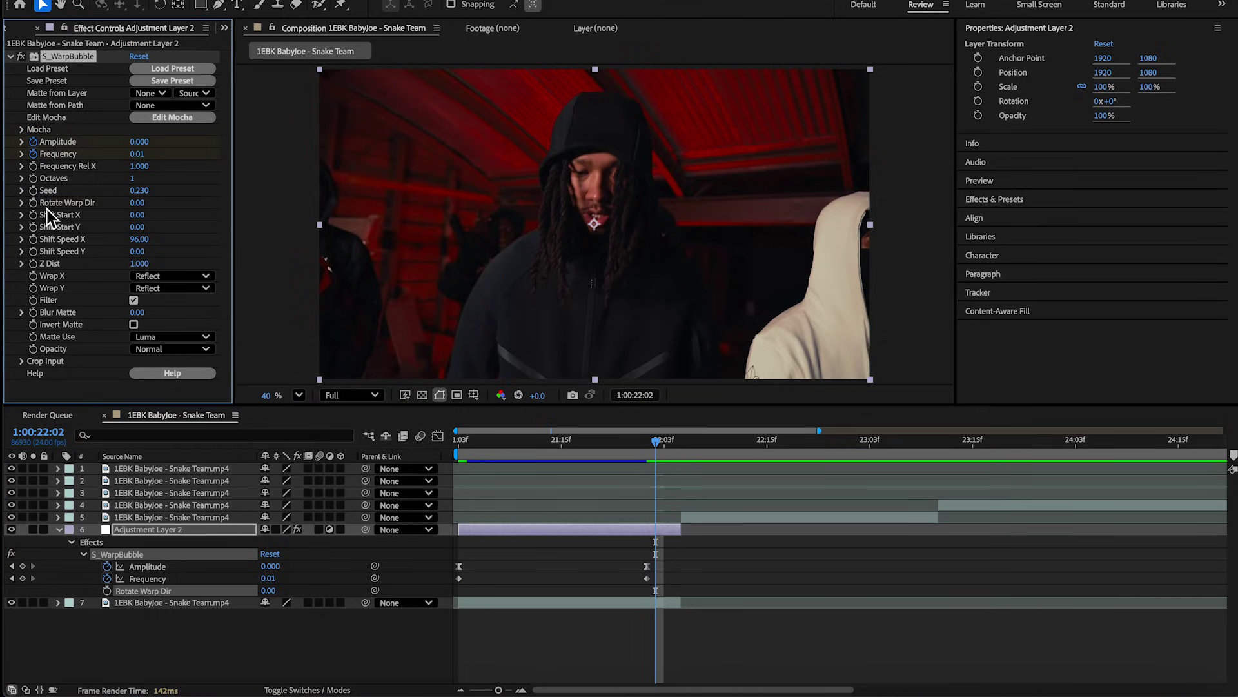
Give S_WarpBubble's Seed a time*30 expression
{"action": "left_click", "coordinate": [82, 208]}
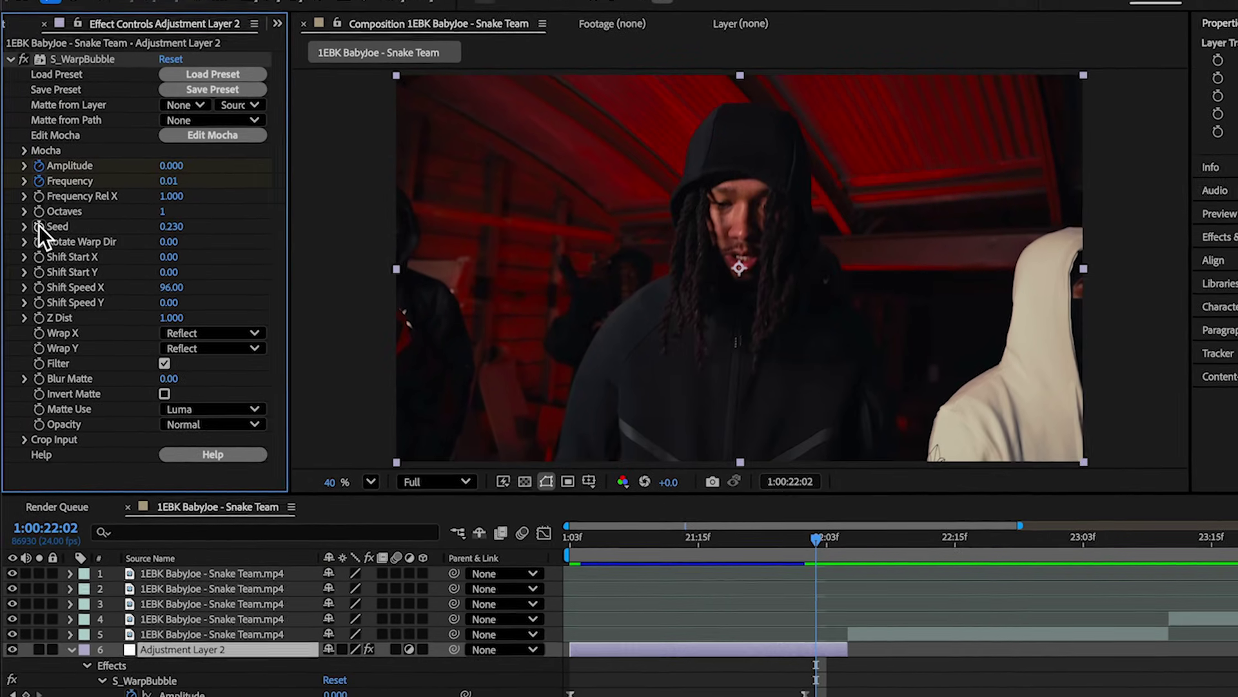
{"action": "left_click", "coordinate": [39, 225], "text": "alt"}
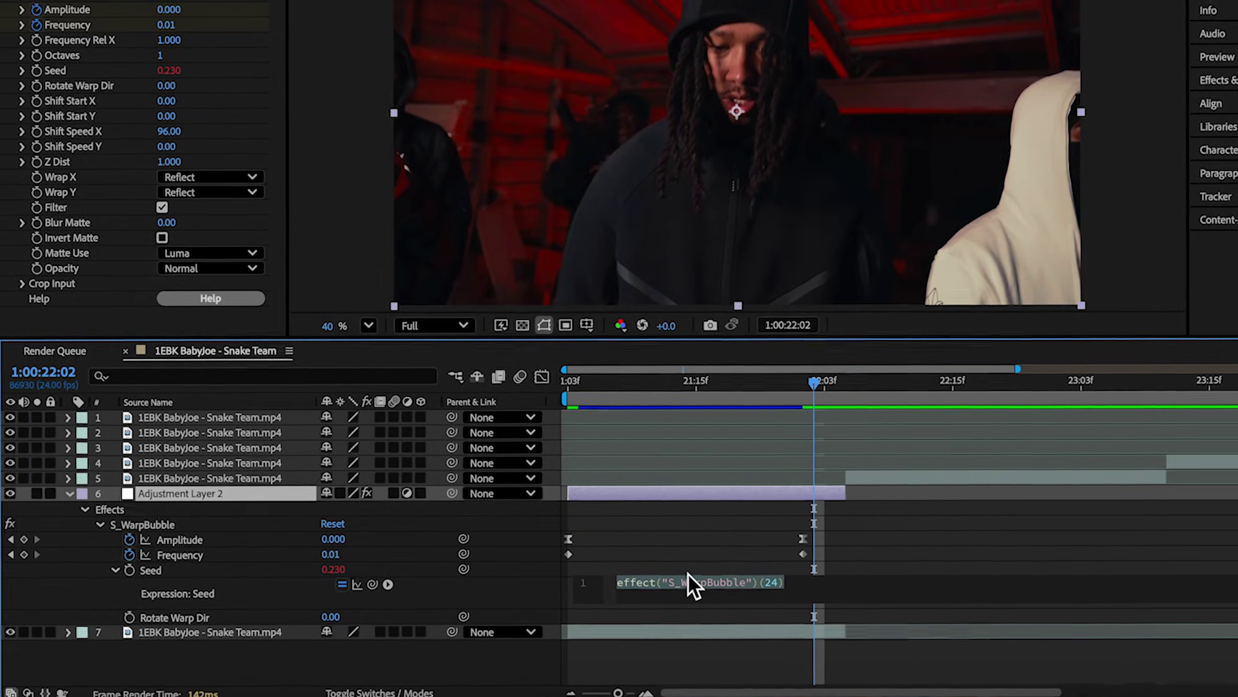
{"action": "key", "text": "BackSpace"}
{"action": "type", "text": "time*30"}
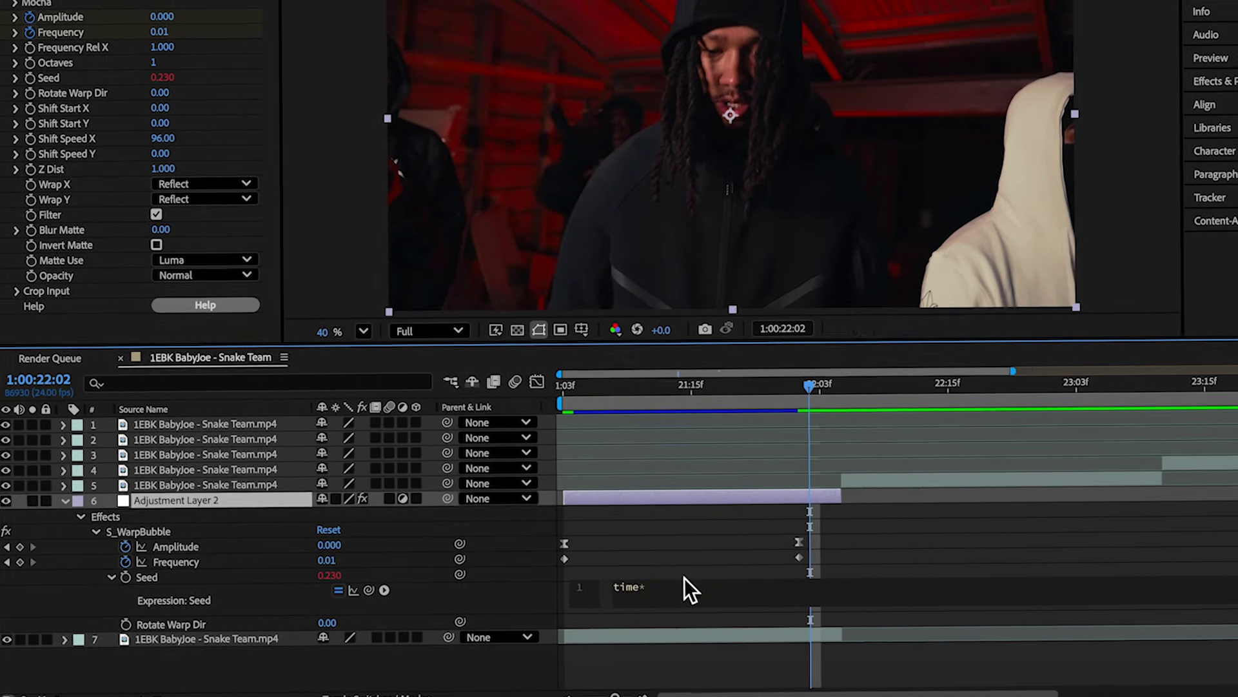
{"action": "left_click", "coordinate": [664, 533]}
Preview the animated seed from the start of the transition
{"action": "left_click_drag", "start_coordinate": [806, 389], "coordinate": [542, 389]}
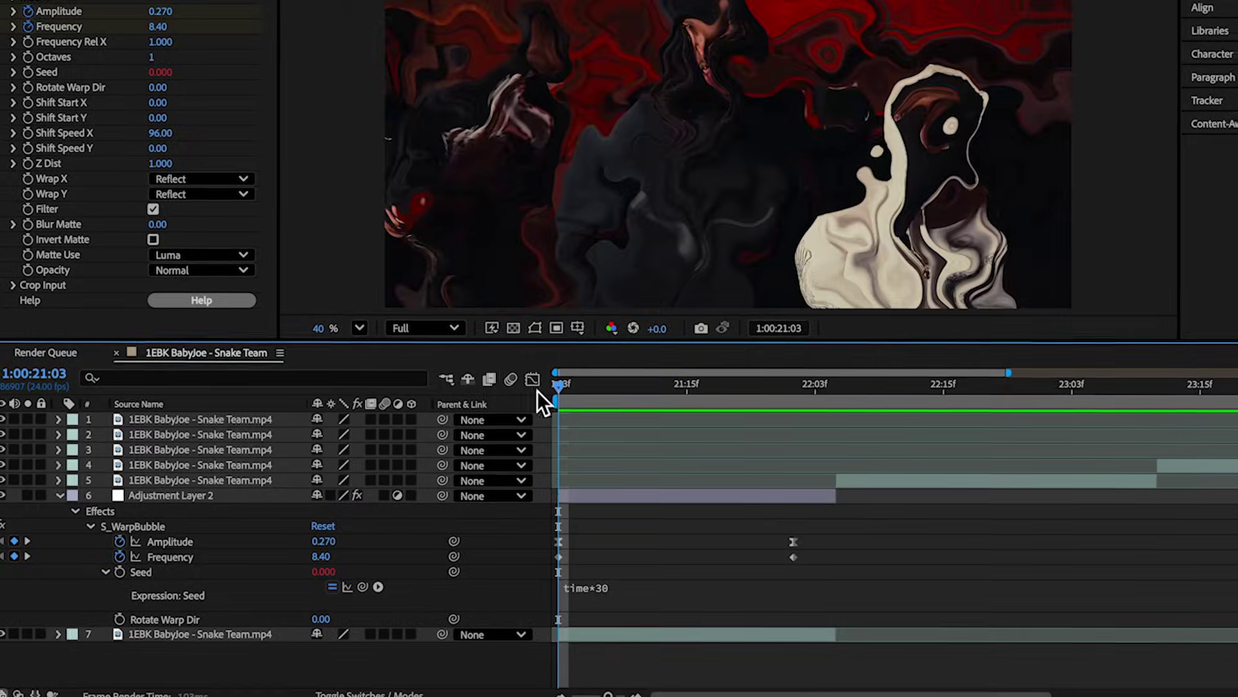
{"action": "key", "text": "space"}
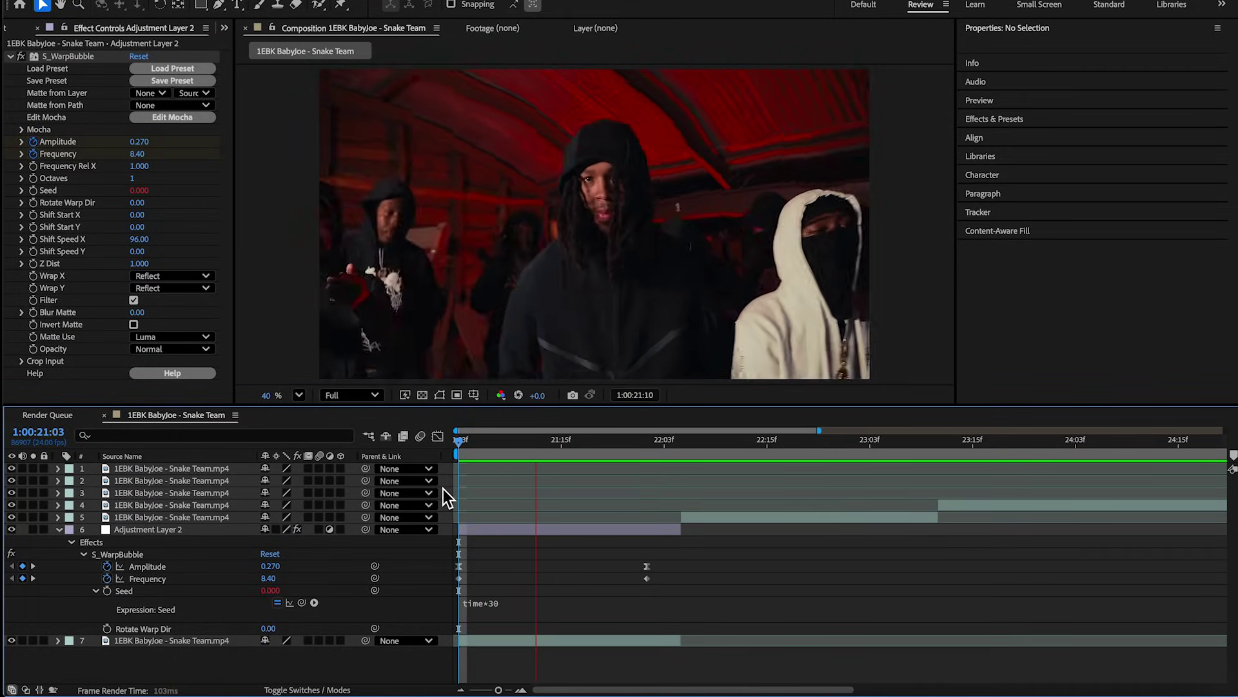
{"action": "key", "text": "space"}
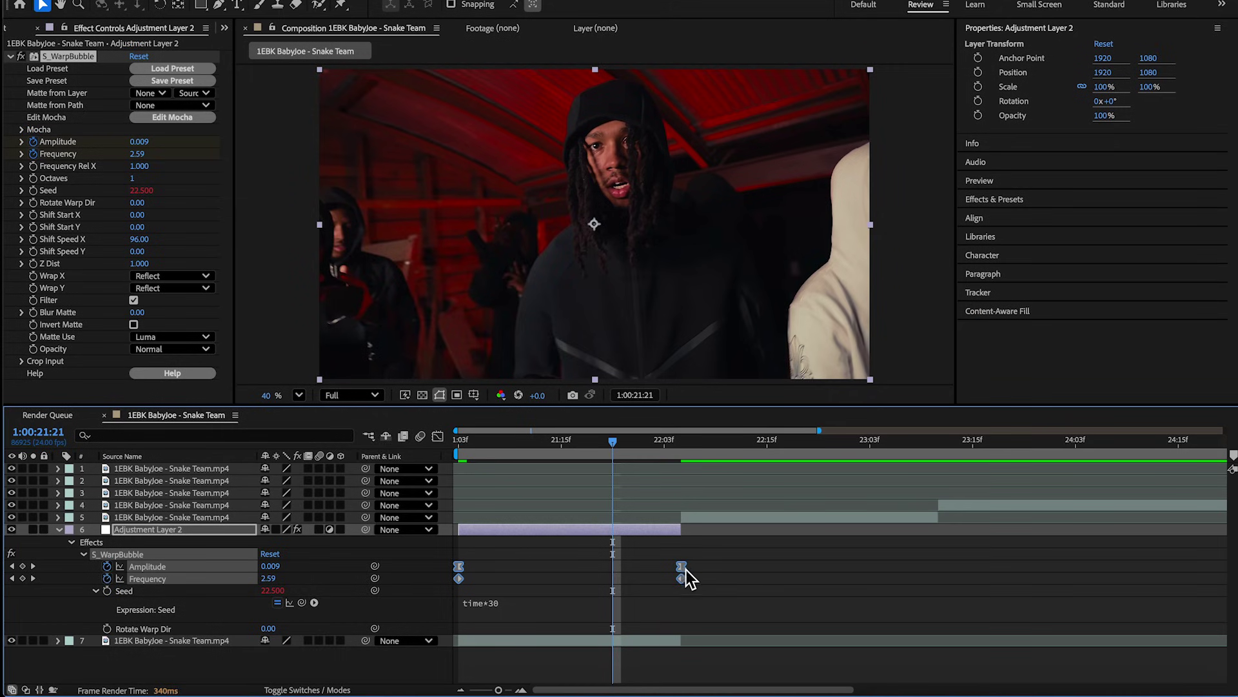
{"action": "key", "text": "Home"}
{"action": "key", "text": "ctrl+space"}
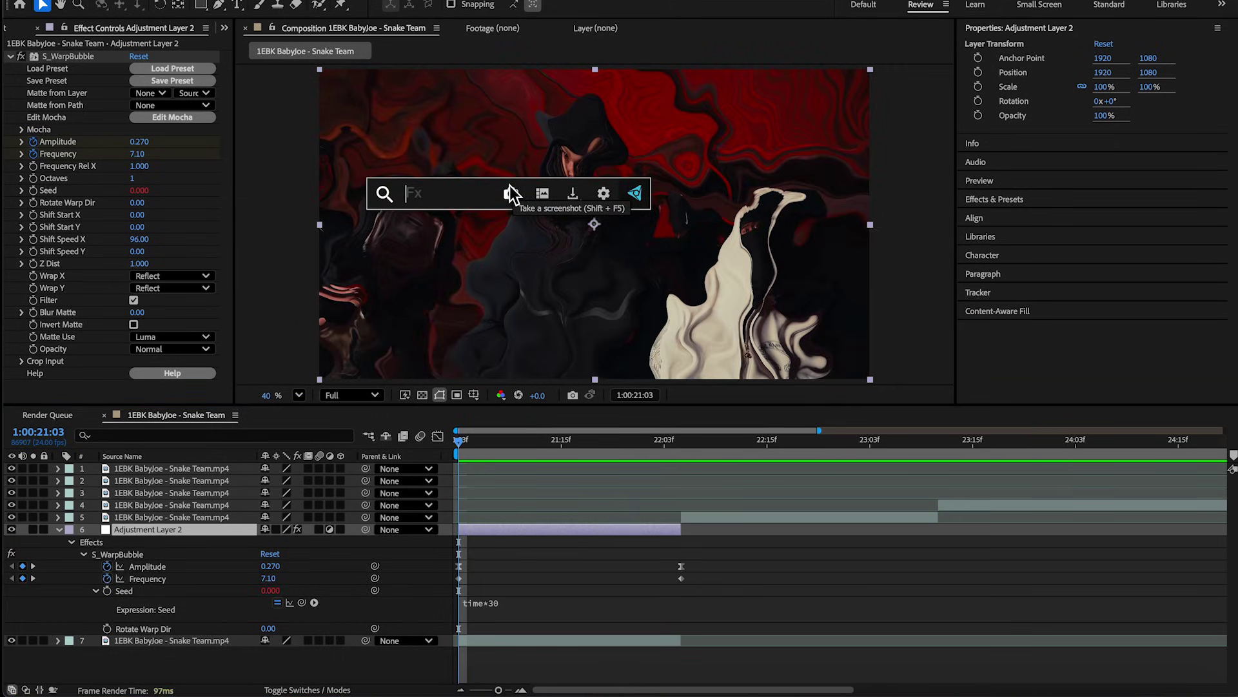
{"action": "type", "text": "s_dist"}
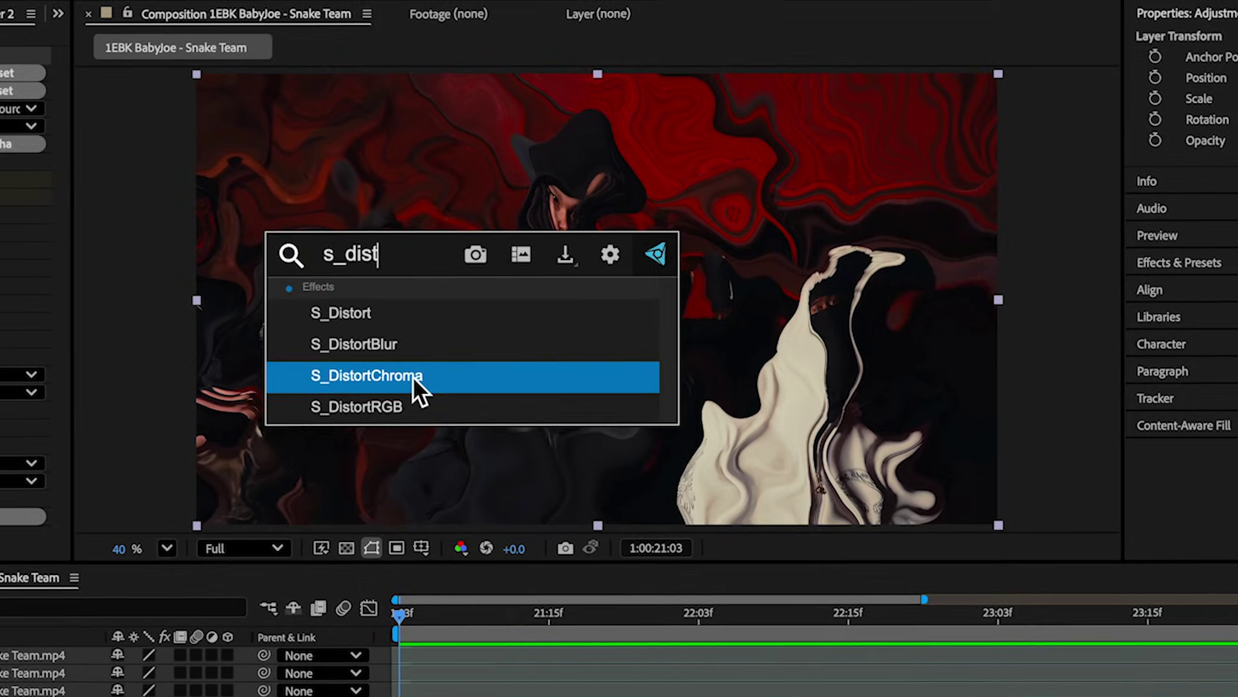
{"action": "left_click", "coordinate": [408, 385]}
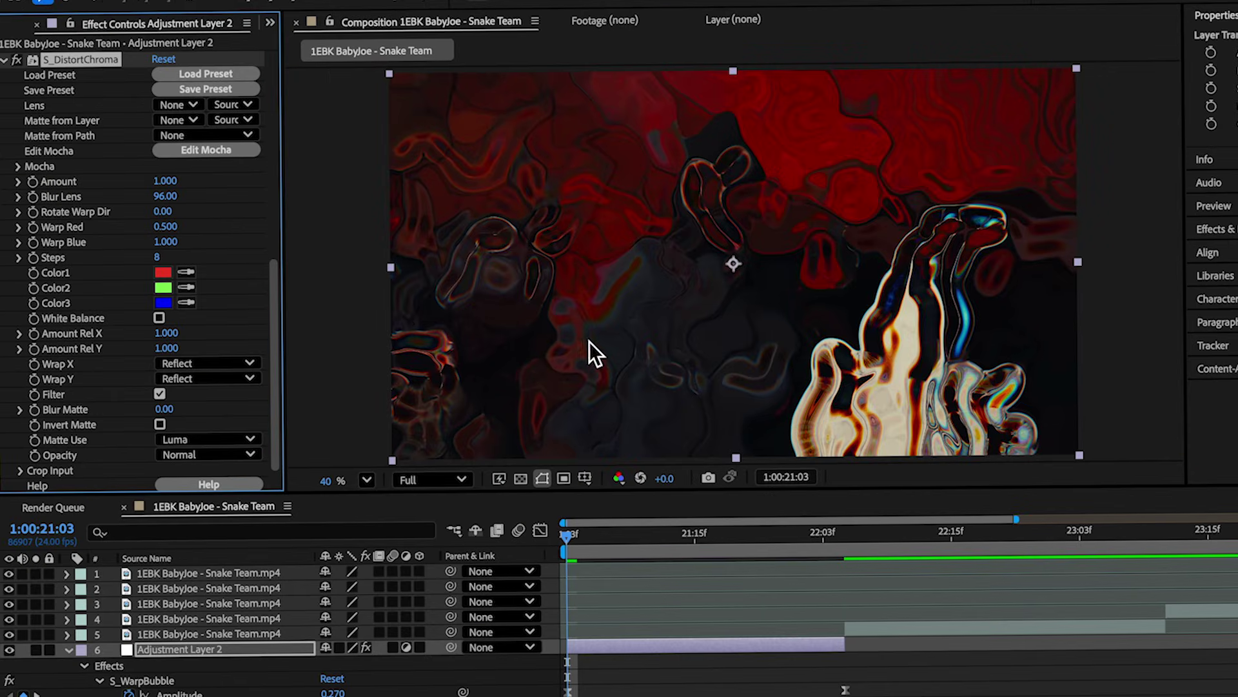
{"action": "scroll", "coordinate": [88, 165], "scroll_direction": "up", "scroll_amount": 2}
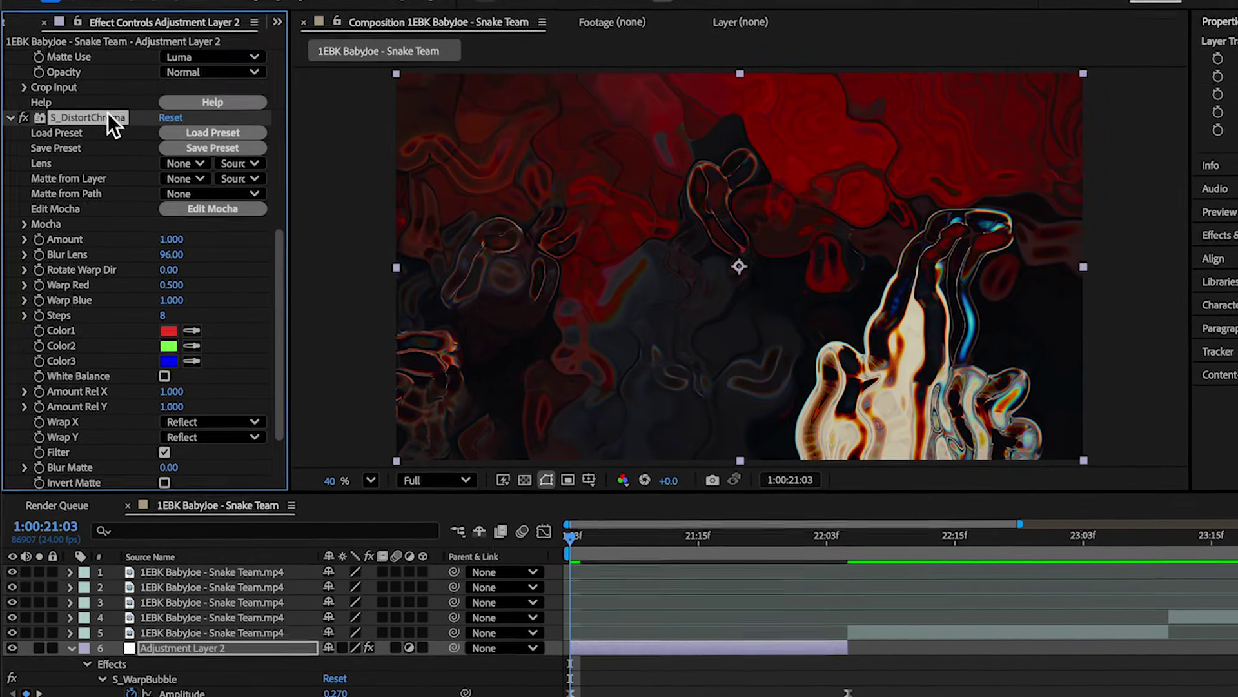
{"action": "left_click", "coordinate": [23, 123]}
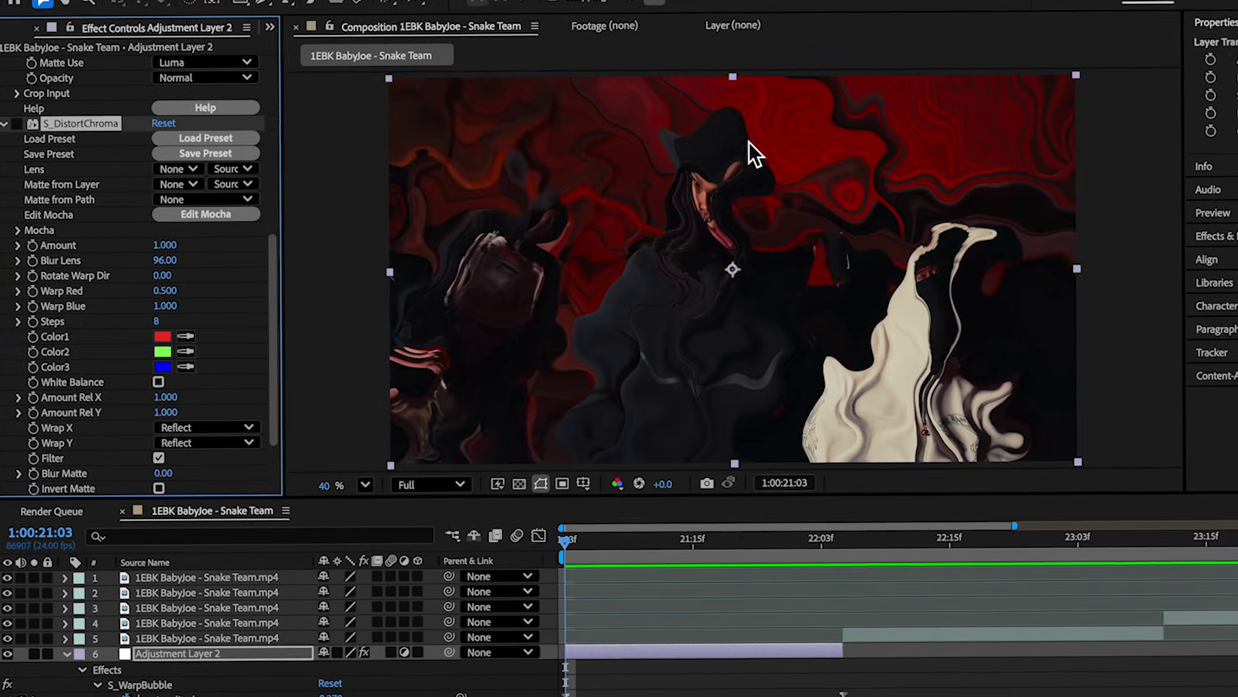
{"action": "key", "text": "ctrl+space"}
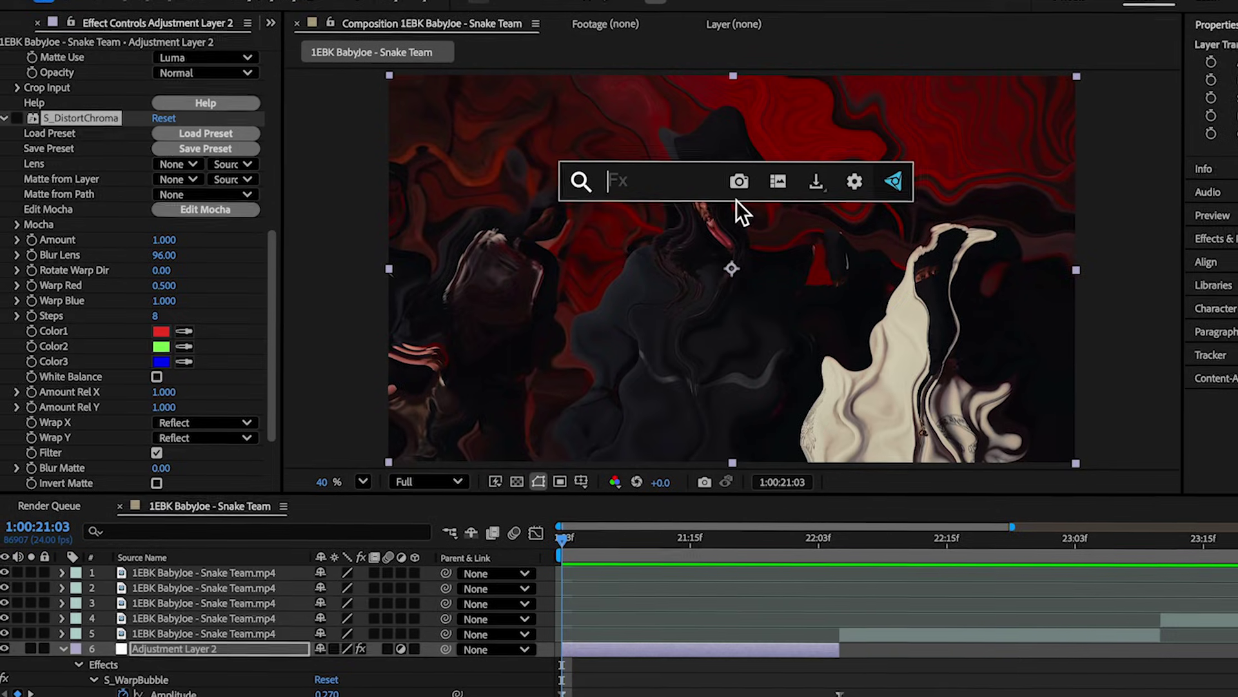
{"action": "type", "text": "vr"}
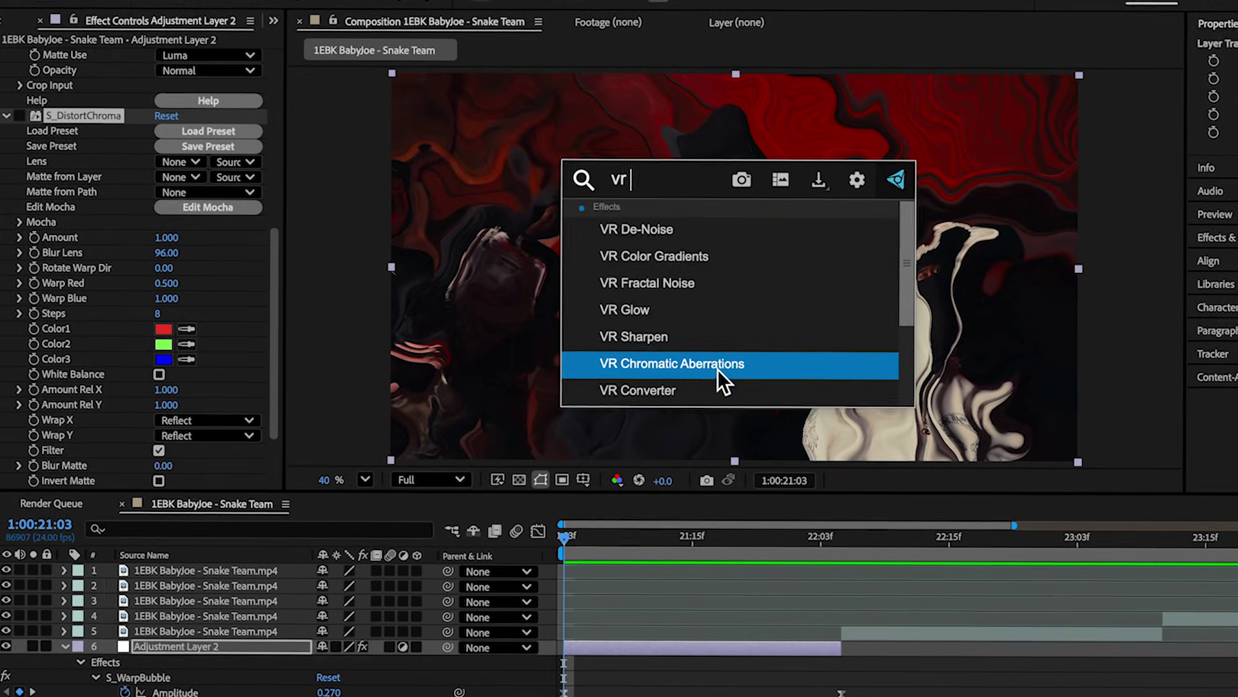
{"action": "key", "text": "BackSpace"}
{"action": "key", "text": "BackSpace"}
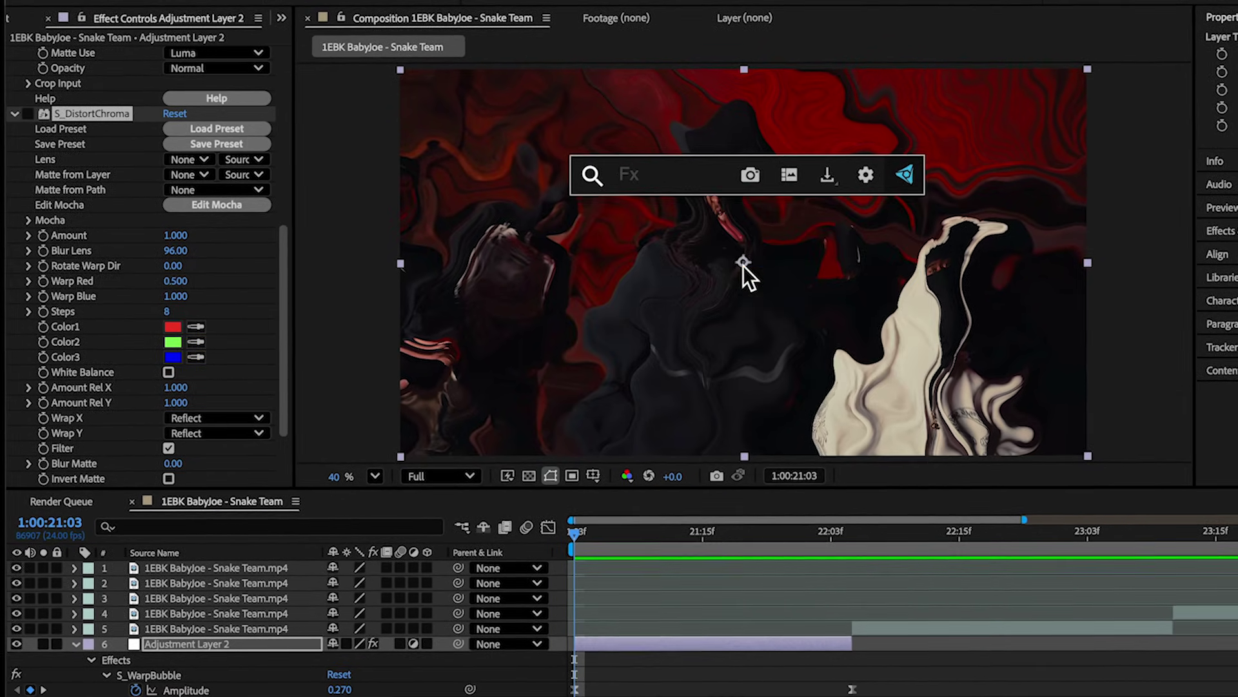
{"action": "type", "text": "cc blob"}
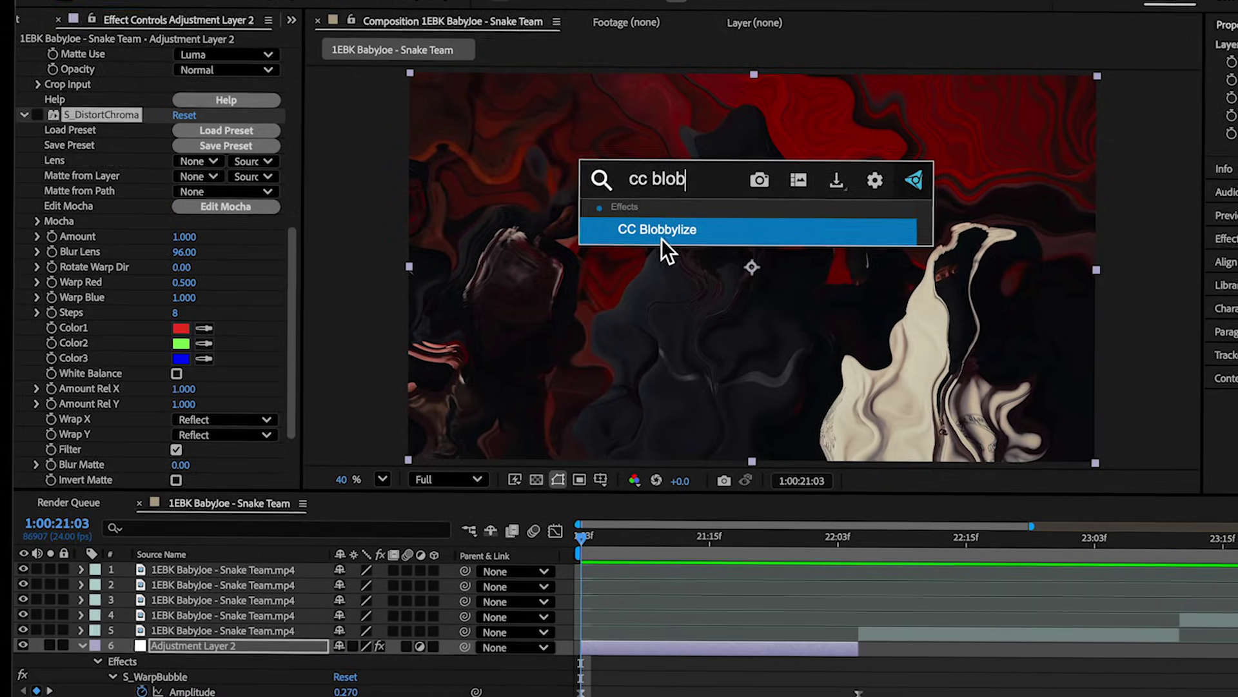
{"action": "left_click", "coordinate": [662, 239]}
{"action": "key", "text": "Delete"}
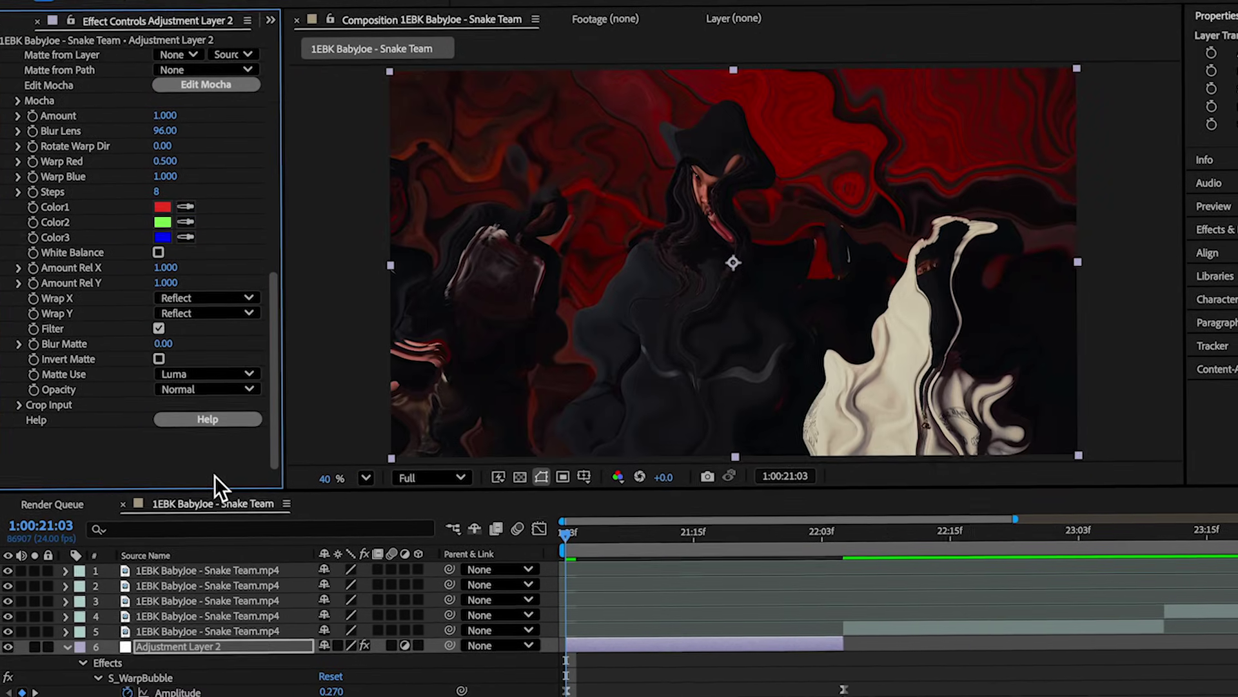
{"action": "scroll", "coordinate": [49, 140], "scroll_direction": "up", "scroll_amount": 3}
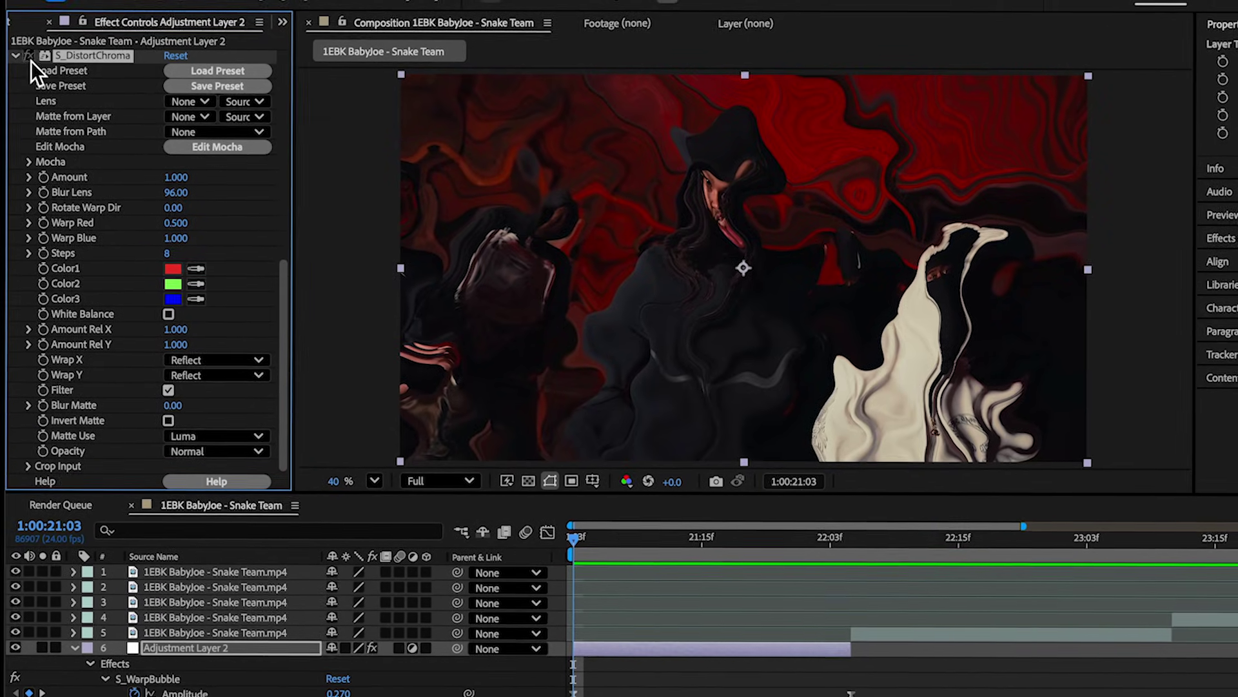
Scrub S_DistortChroma to Blur Lens 984, Steps 28, Amount 1.020, and keyframe Amount
{"action": "left_click_drag", "start_coordinate": [176, 192], "coordinate": [949, 194]}
{"action": "left_click_drag", "start_coordinate": [163, 253], "coordinate": [319, 232]}
{"action": "scroll", "coordinate": [37, 178], "scroll_direction": "up", "scroll_amount": 1}
{"action": "mouse_move", "coordinate": [167, 202]}
{"action": "left_mouse_down"}
{"action": "mouse_move", "coordinate": [167, 224]}
{"action": "mouse_move", "coordinate": [456, 213]}
{"action": "left_mouse_up"}
{"action": "left_click", "coordinate": [42, 197]}
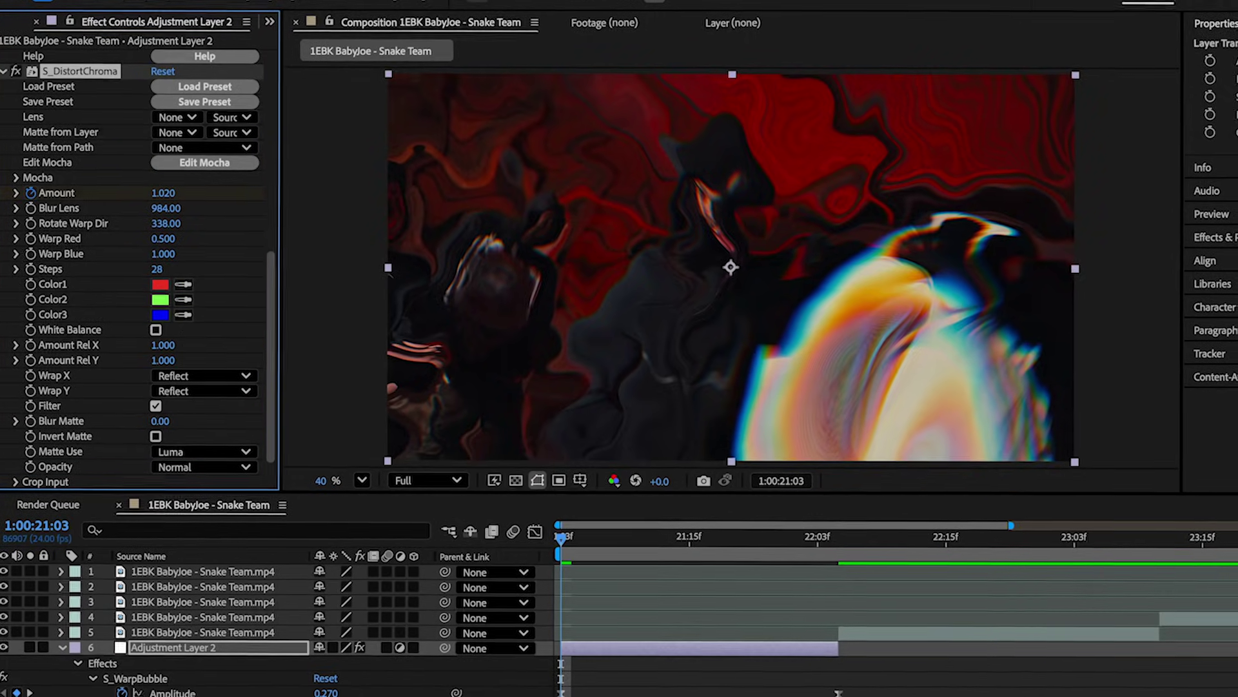
{"action": "scroll", "coordinate": [685, 676], "scroll_direction": "down", "scroll_amount": 1}
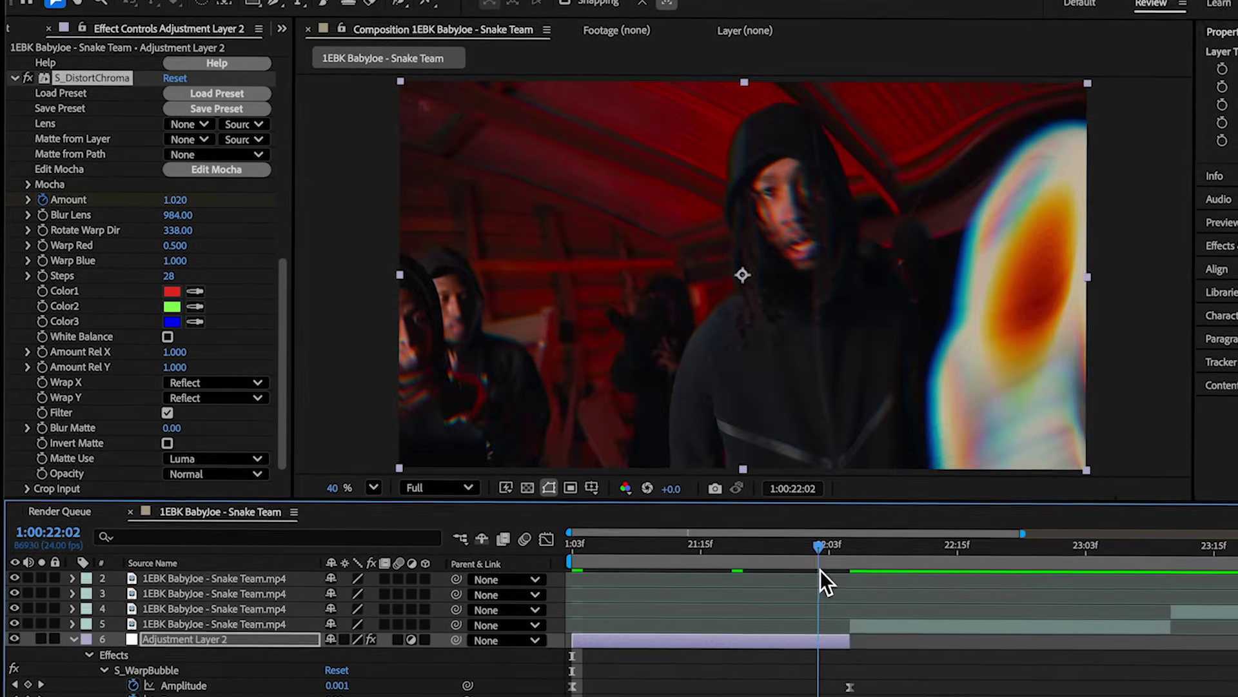
Key chroma Amount 0 at 22:05, ease both keyframes, and steepen the curve in Graph Editor
{"action": "left_click_drag", "start_coordinate": [709, 556], "coordinate": [848, 571]}
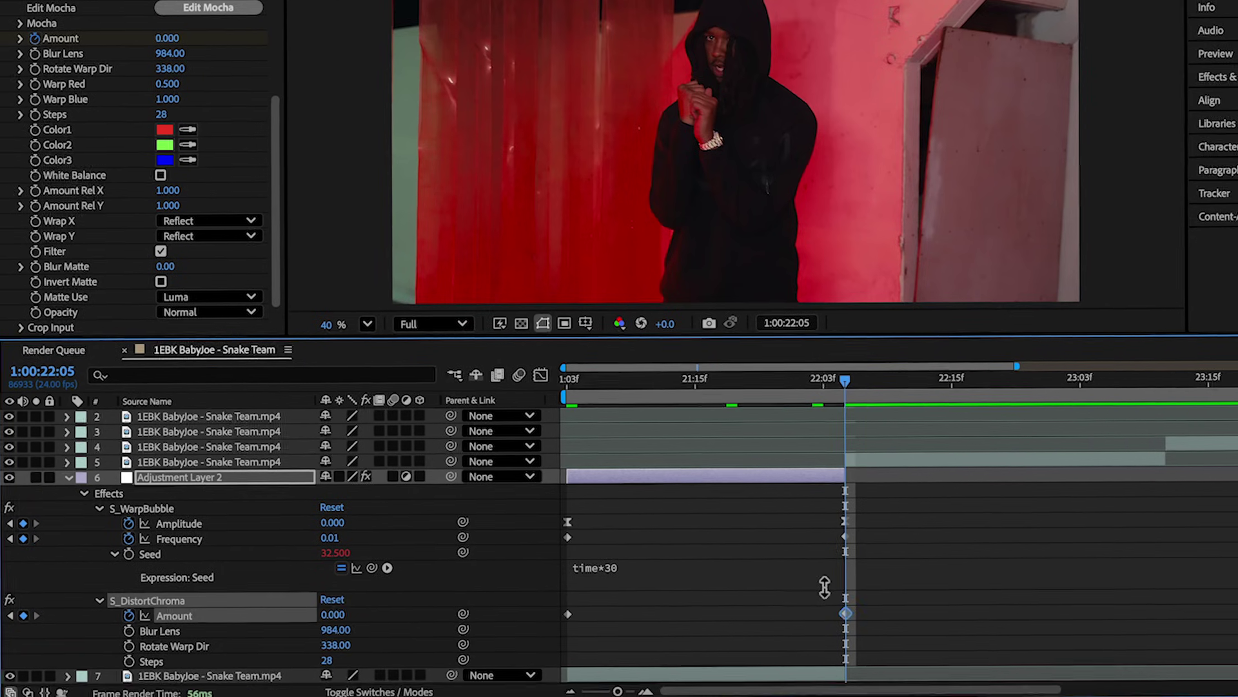
{"action": "left_click", "coordinate": [333, 614]}
{"action": "type", "text": "0"}
{"action": "key", "text": "Return"}
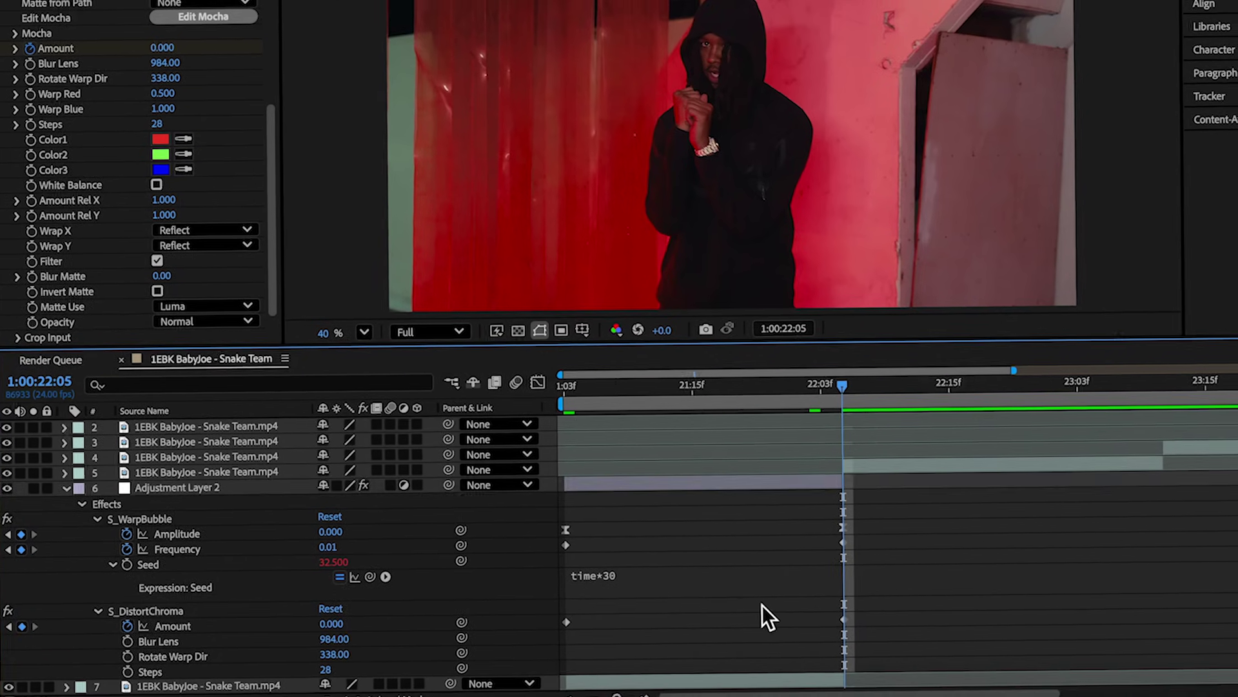
{"action": "left_click_drag", "start_coordinate": [867, 602], "coordinate": [513, 676]}
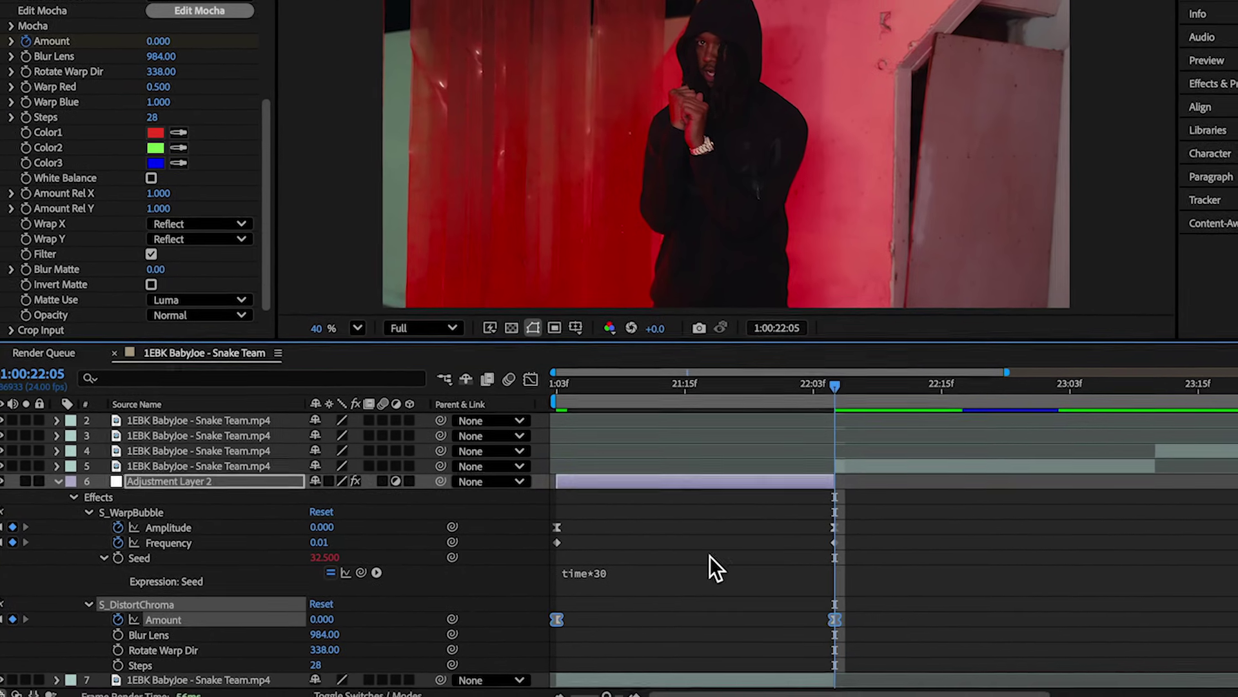
{"action": "left_click", "coordinate": [539, 379]}
{"action": "key", "text": "Home"}
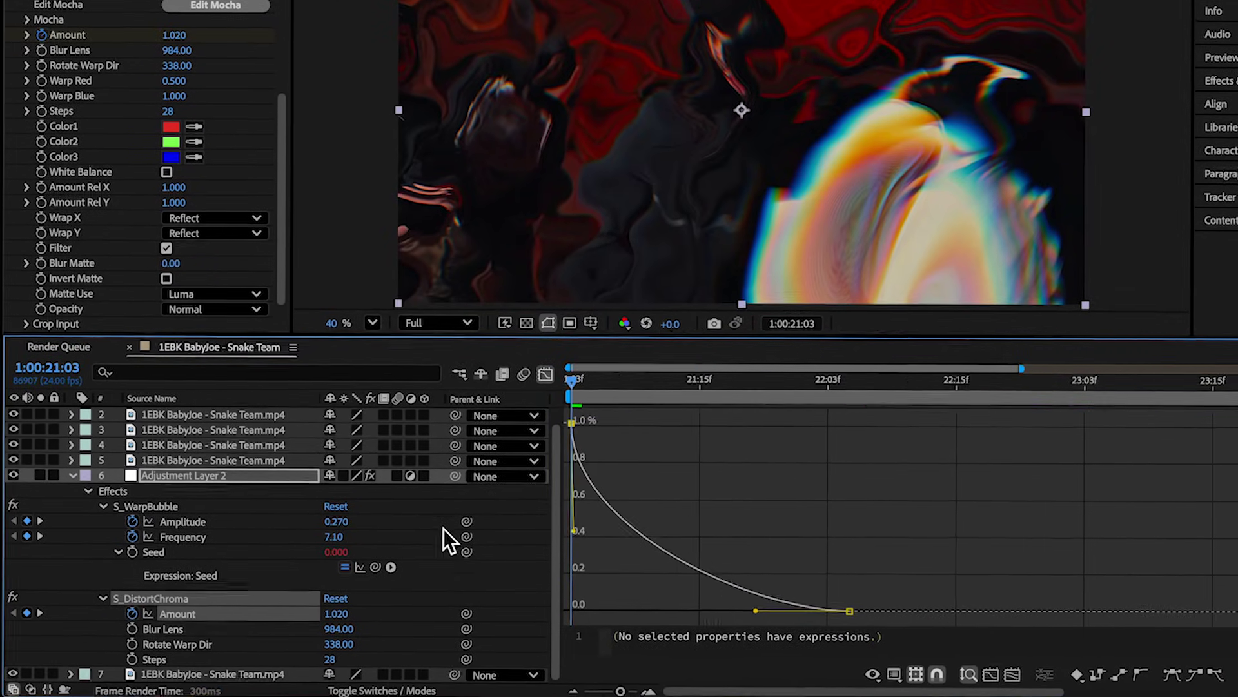
{"action": "left_click_drag", "start_coordinate": [757, 609], "coordinate": [672, 610]}
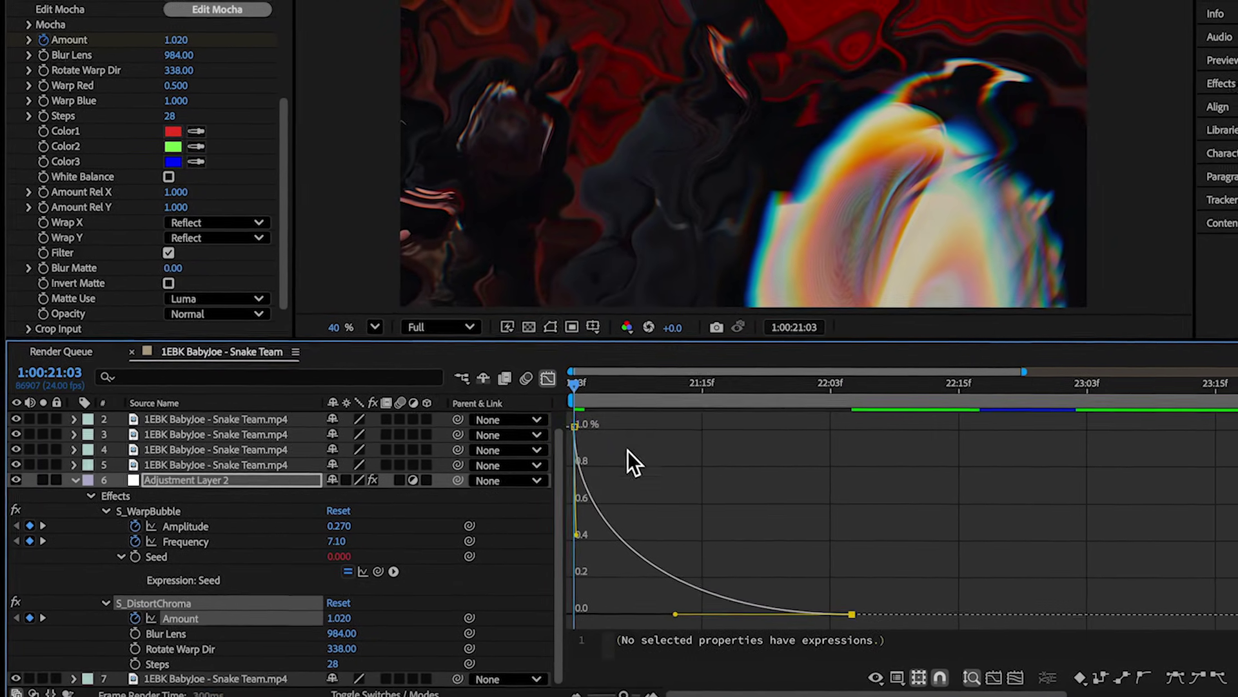
{"action": "left_click", "coordinate": [554, 377]}
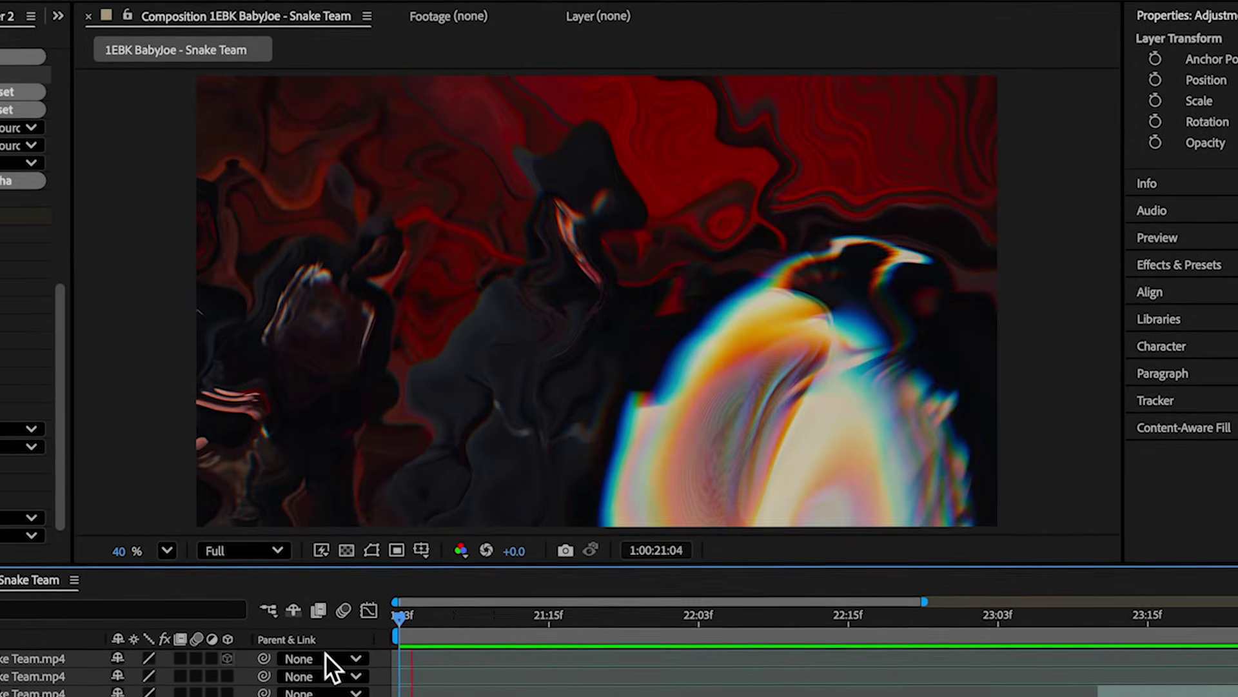
Zoom out the timeline and load the Effects & Presets panel
{"action": "key", "text": "ctrl+Up"}
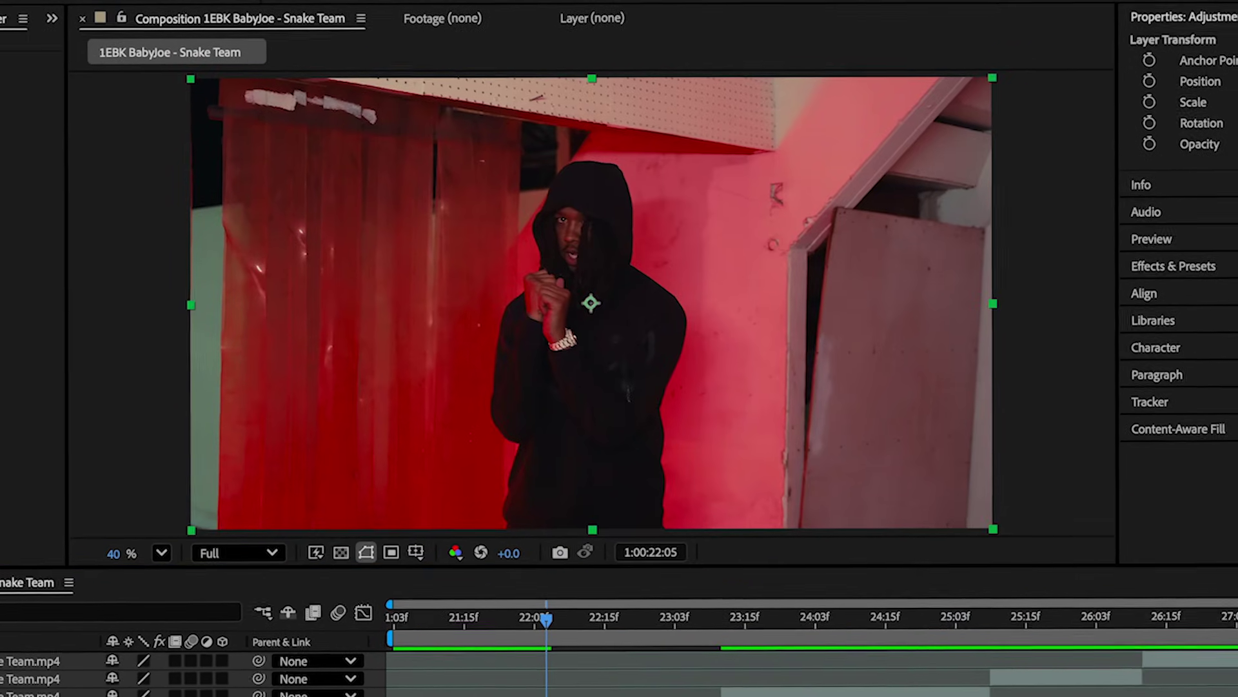
{"action": "left_click", "coordinate": [1229, 129]}
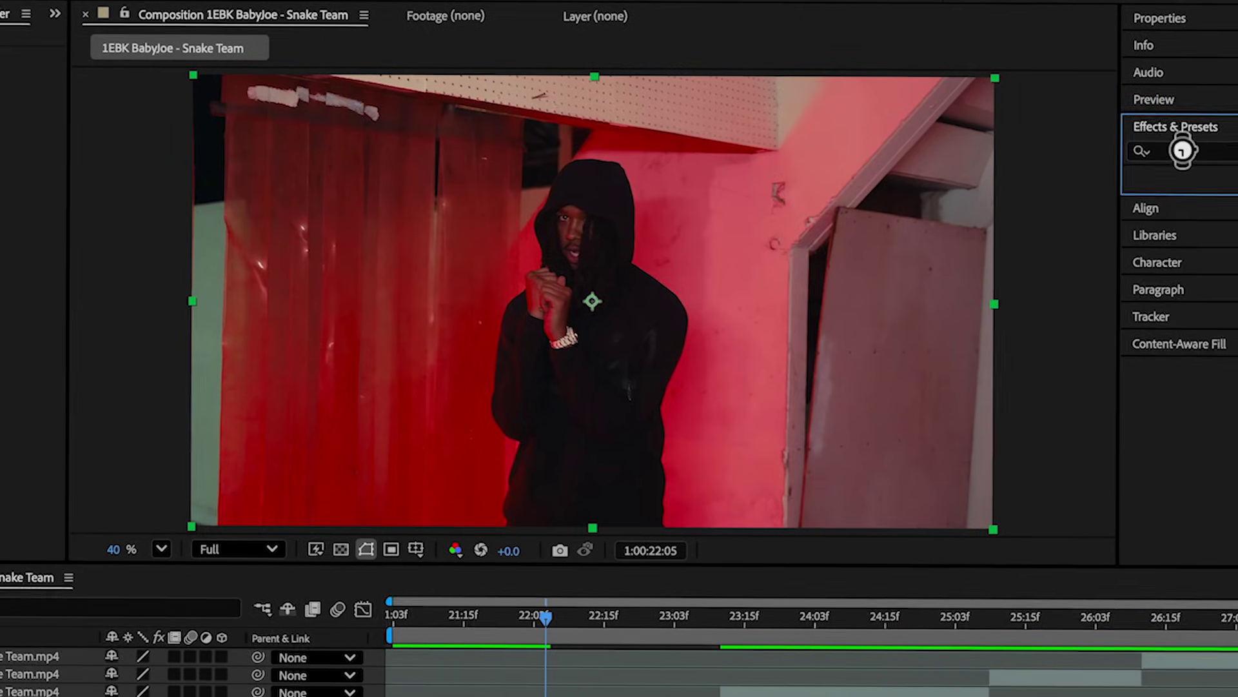
{"action": "left_click", "coordinate": [1183, 150]}
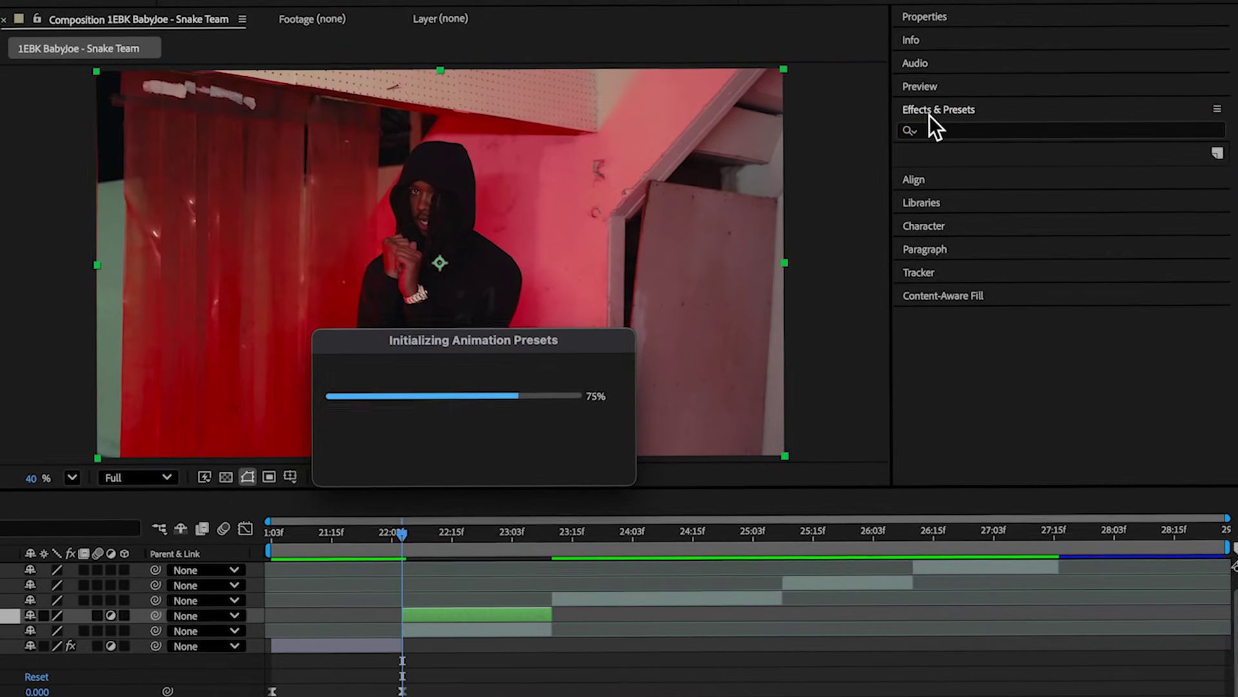
Expand Animation Presets > User Presets > transition bundle > V2
{"action": "left_click", "coordinate": [897, 152]}
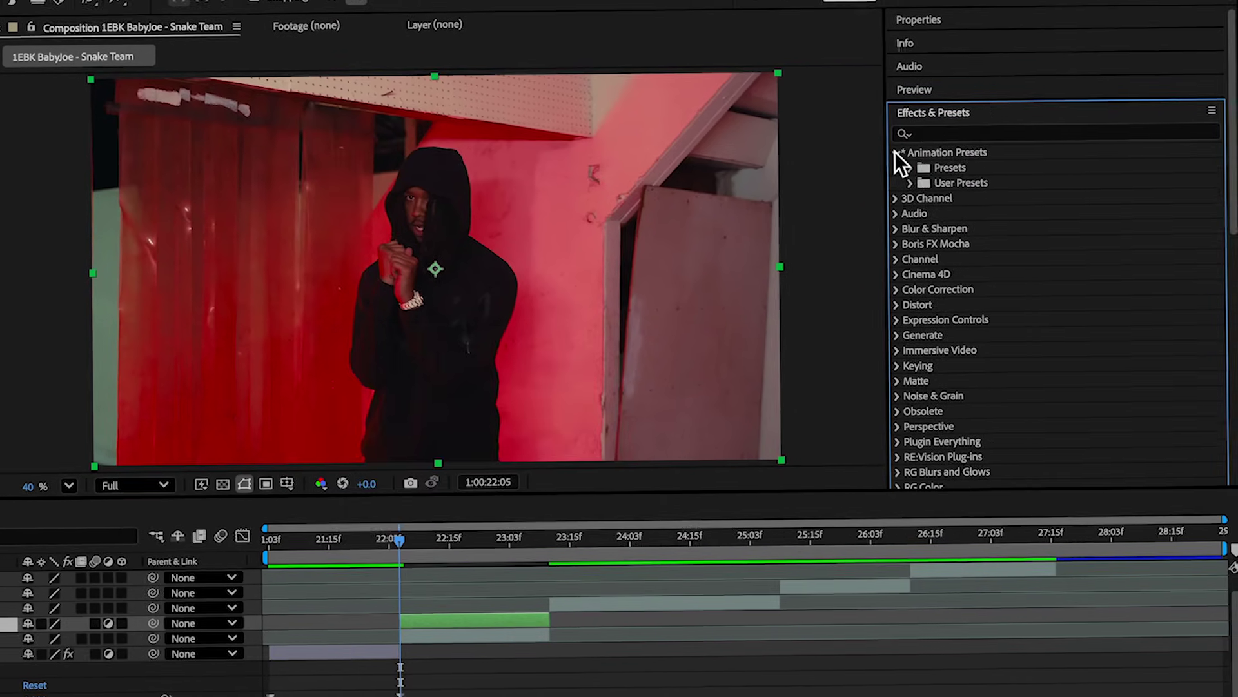
{"action": "left_click", "coordinate": [909, 184]}
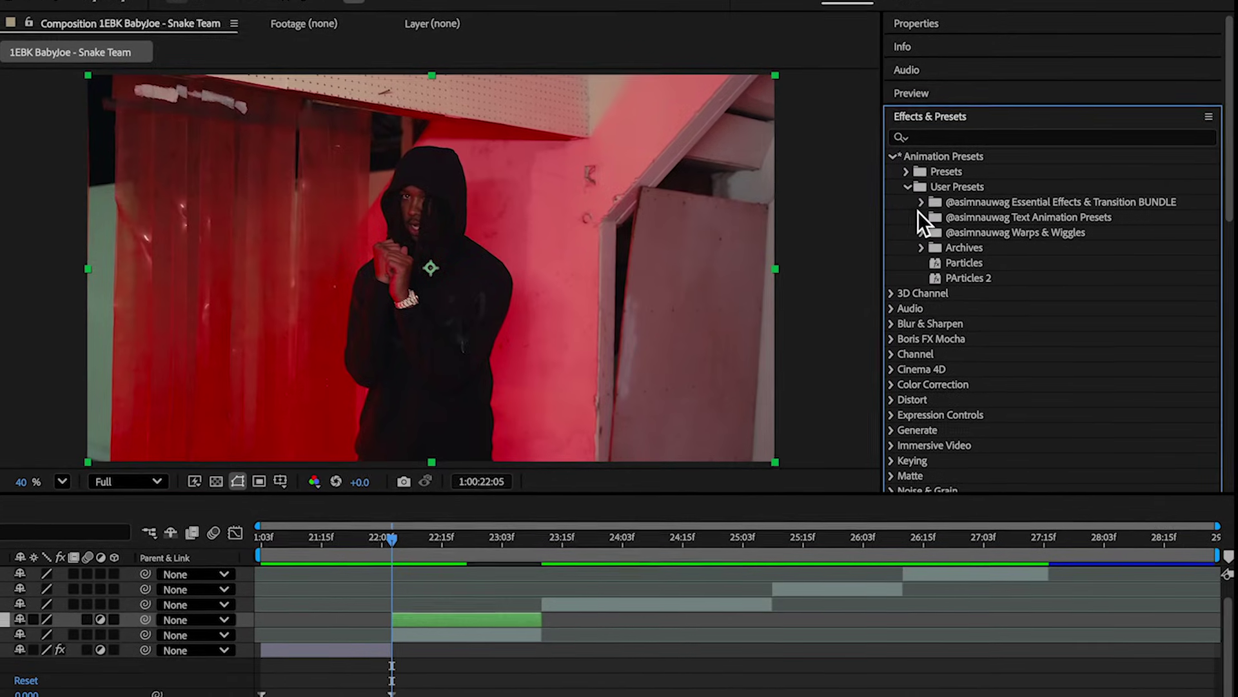
{"action": "left_click", "coordinate": [921, 202]}
{"action": "left_click", "coordinate": [937, 233]}
{"action": "scroll", "coordinate": [1001, 140], "scroll_direction": "down", "scroll_amount": 5}
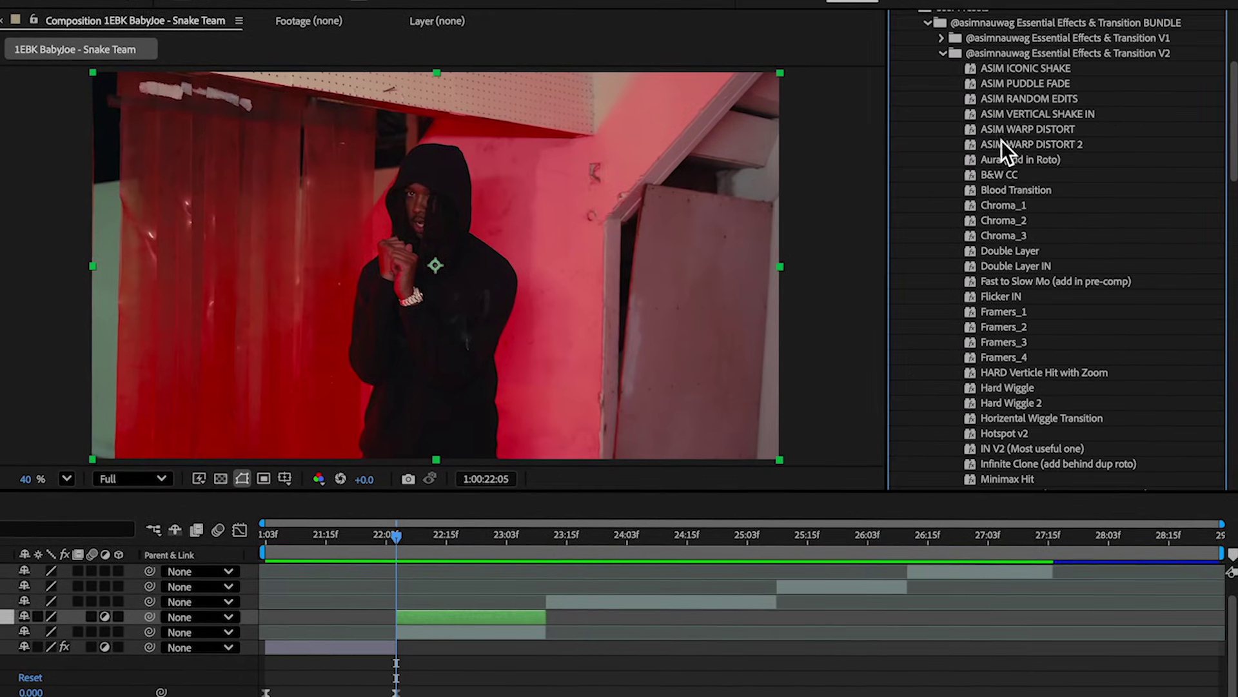
{"action": "scroll", "coordinate": [1007, 185], "scroll_direction": "up", "scroll_amount": 1}
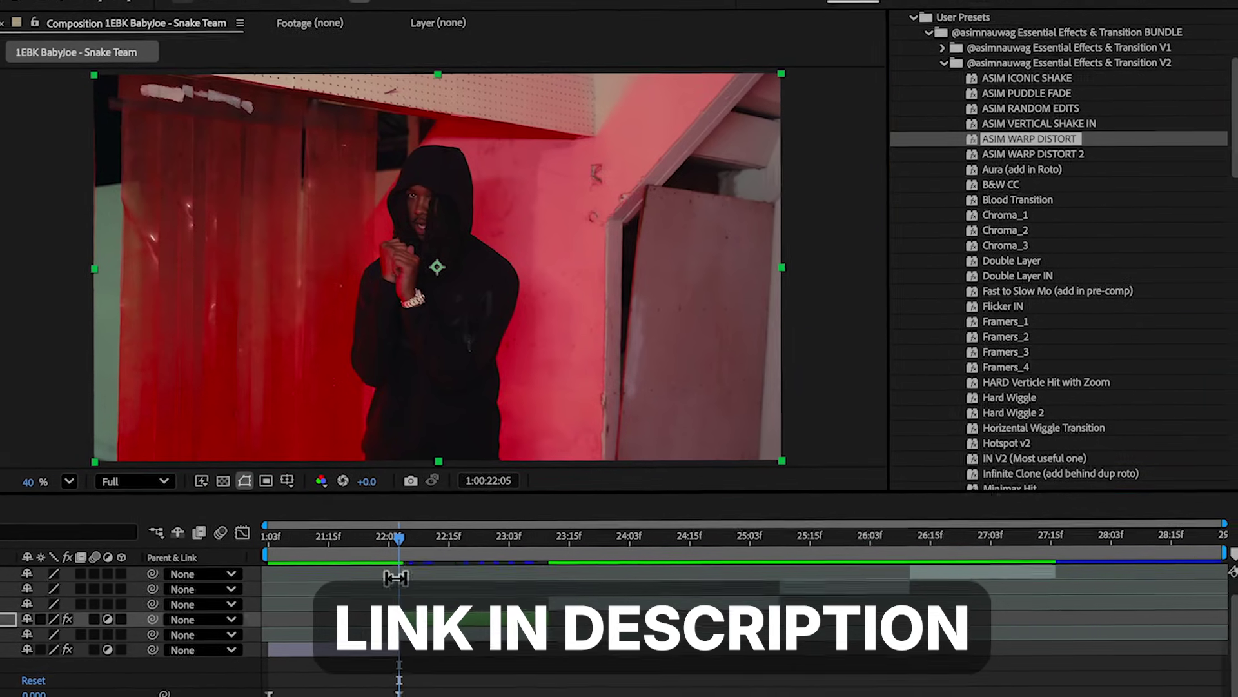
Preview Hard Wiggle 2 on the cut, then undo it
{"action": "left_click_drag", "start_coordinate": [407, 540], "coordinate": [442, 544]}
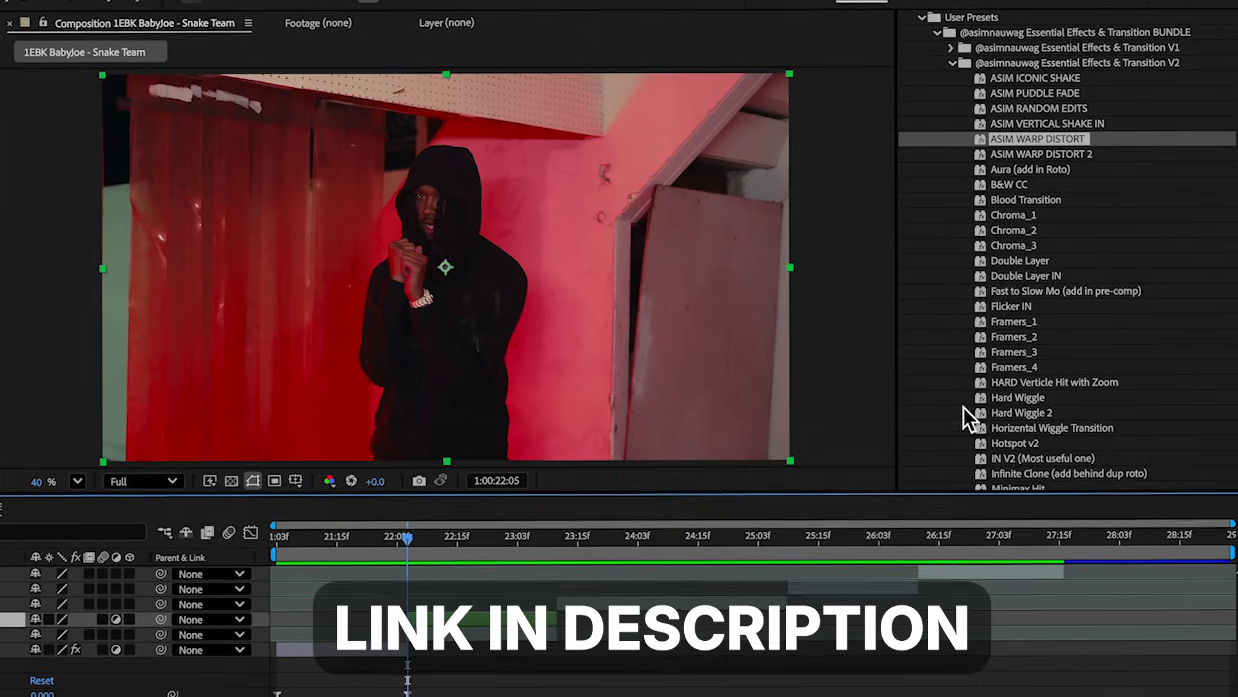
{"action": "scroll", "coordinate": [1058, 426], "scroll_direction": "down", "scroll_amount": 5}
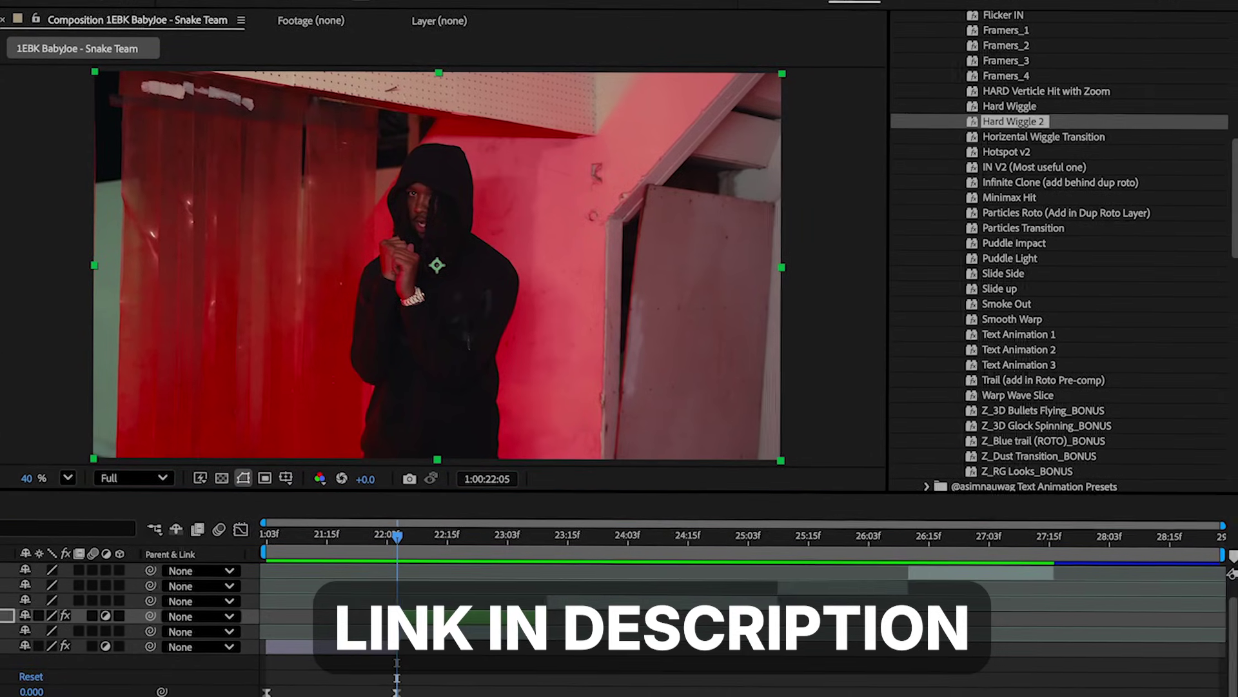
{"action": "key", "text": "space"}
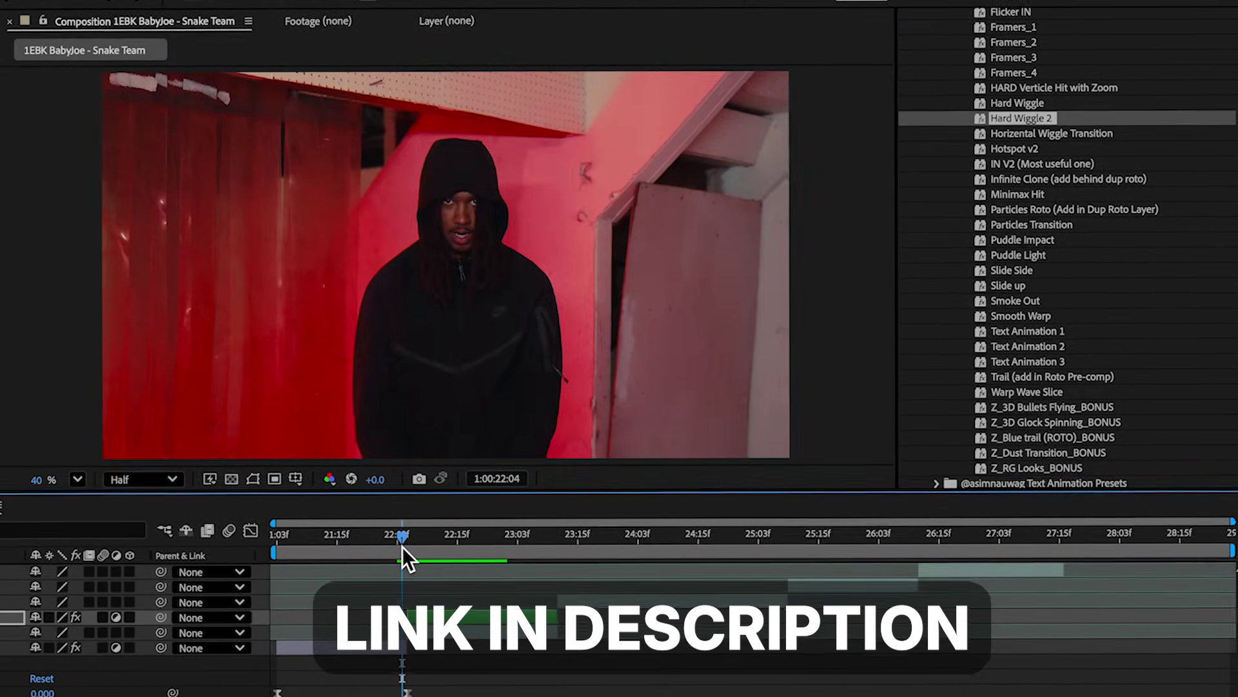
{"action": "key", "text": "space"}
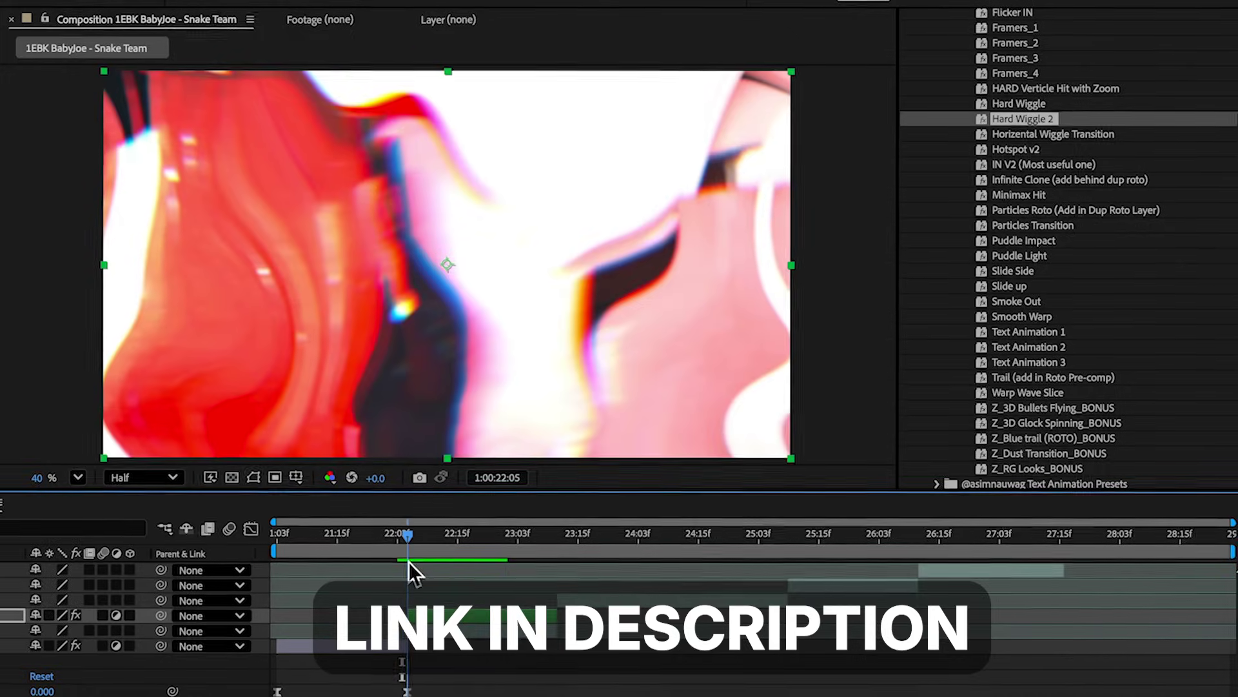
{"action": "key", "text": "ctrl+z"}
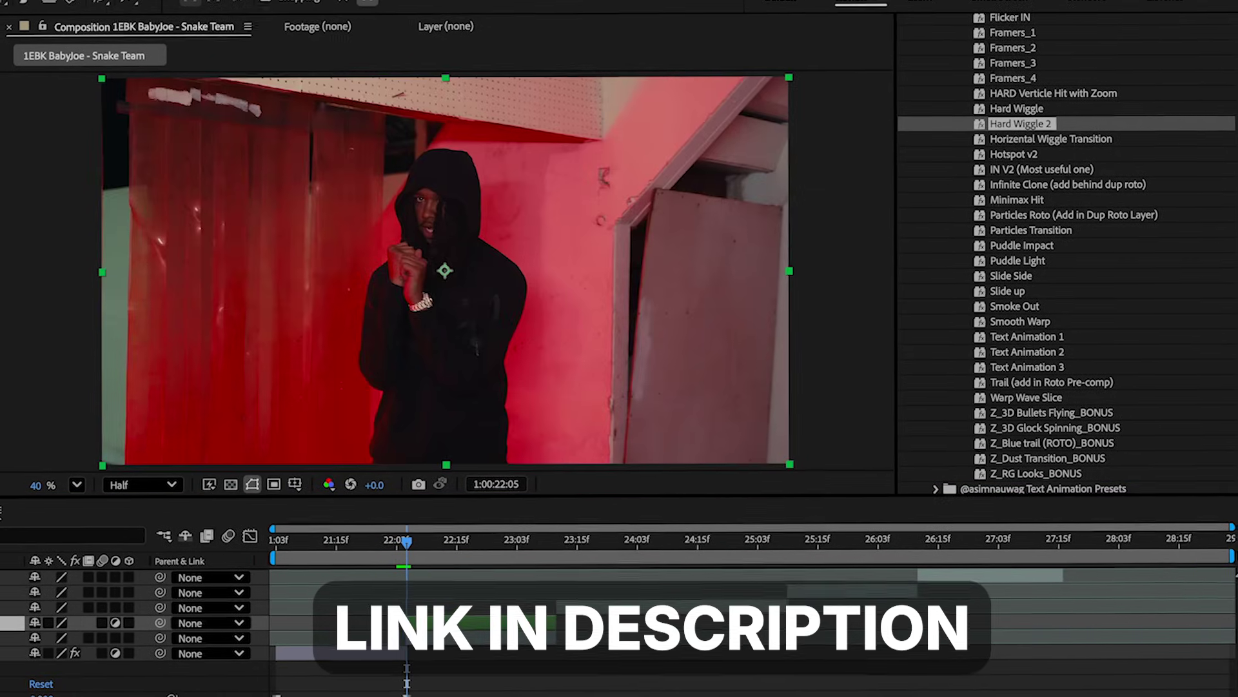
{"action": "scroll", "coordinate": [919, 290], "scroll_direction": "down", "scroll_amount": 3}
{"action": "scroll", "coordinate": [939, 311], "scroll_direction": "down", "scroll_amount": 2}
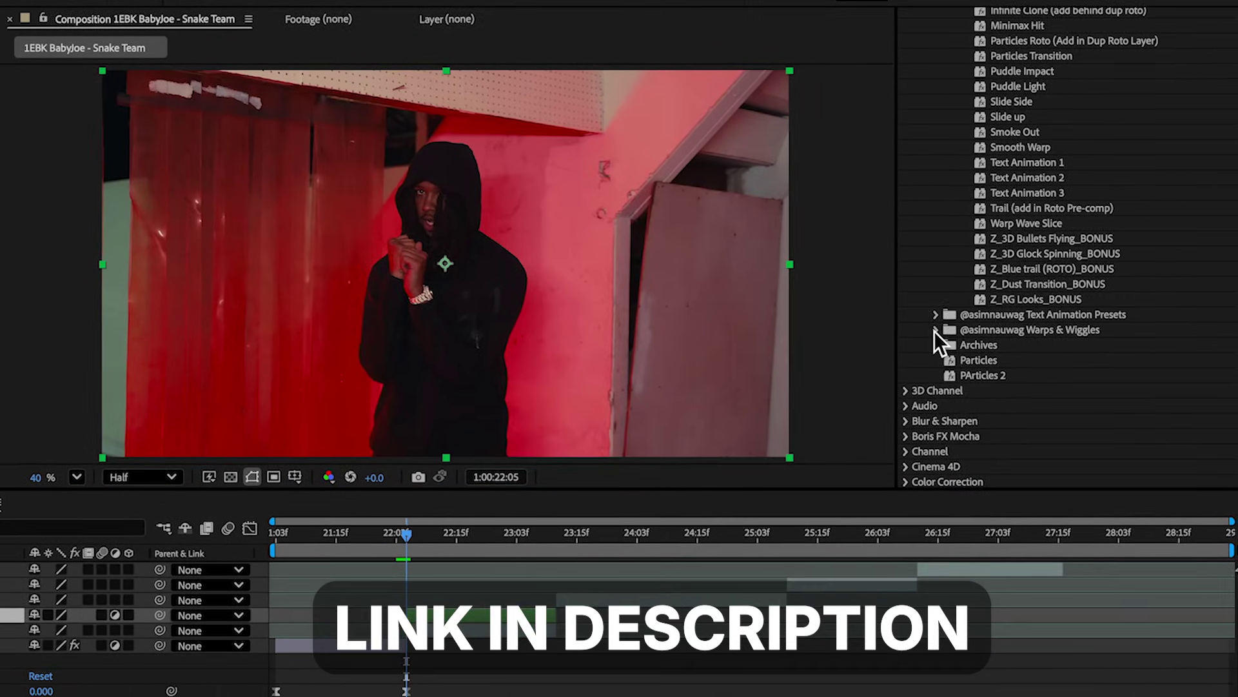
Apply the BEST ONE Warps & Wiggles preset and preview the transition
{"action": "left_click", "coordinate": [935, 332]}
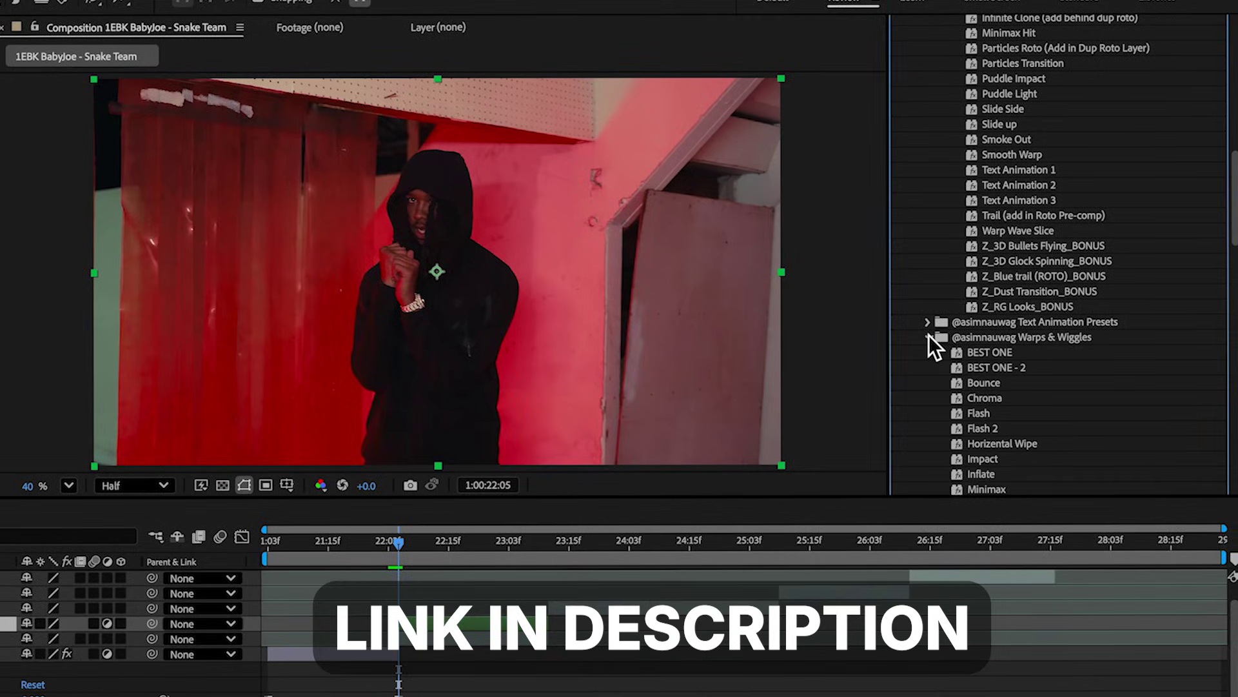
{"action": "scroll", "coordinate": [958, 353], "scroll_direction": "down", "scroll_amount": 5}
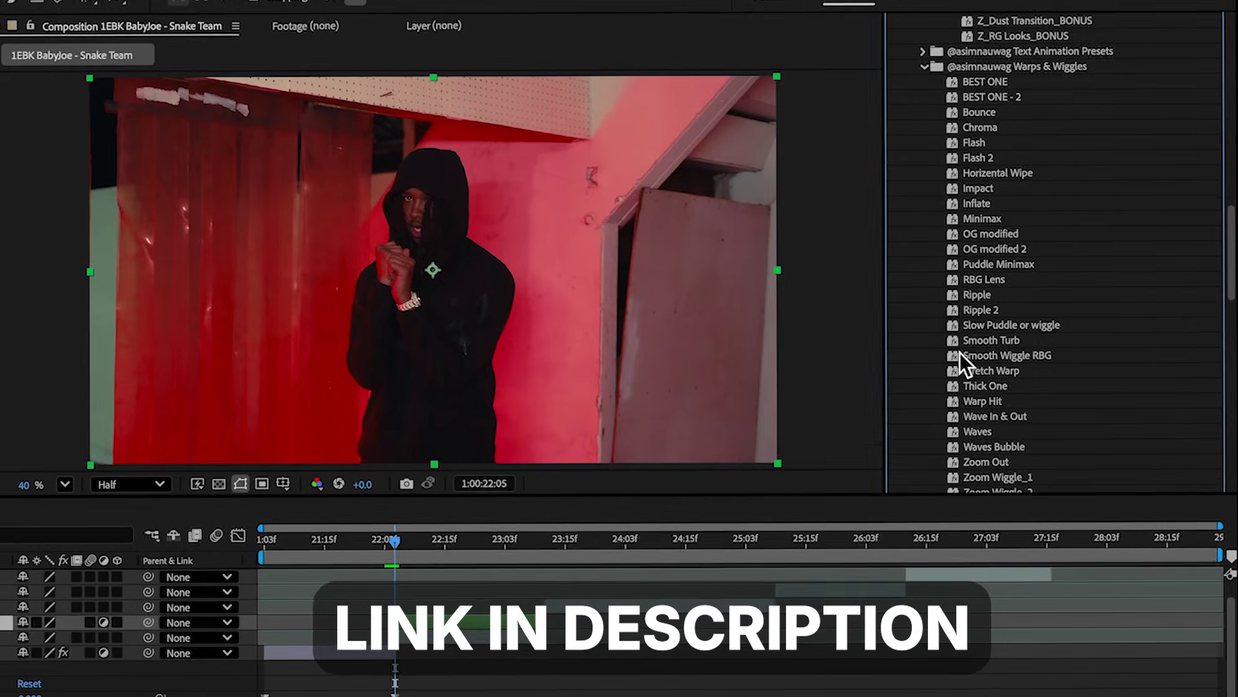
{"action": "scroll", "coordinate": [1070, 52], "scroll_direction": "up", "scroll_amount": 4}
{"action": "scroll", "coordinate": [1054, 70], "scroll_direction": "down", "scroll_amount": 3}
{"action": "scroll", "coordinate": [1057, 71], "scroll_direction": "down", "scroll_amount": 2}
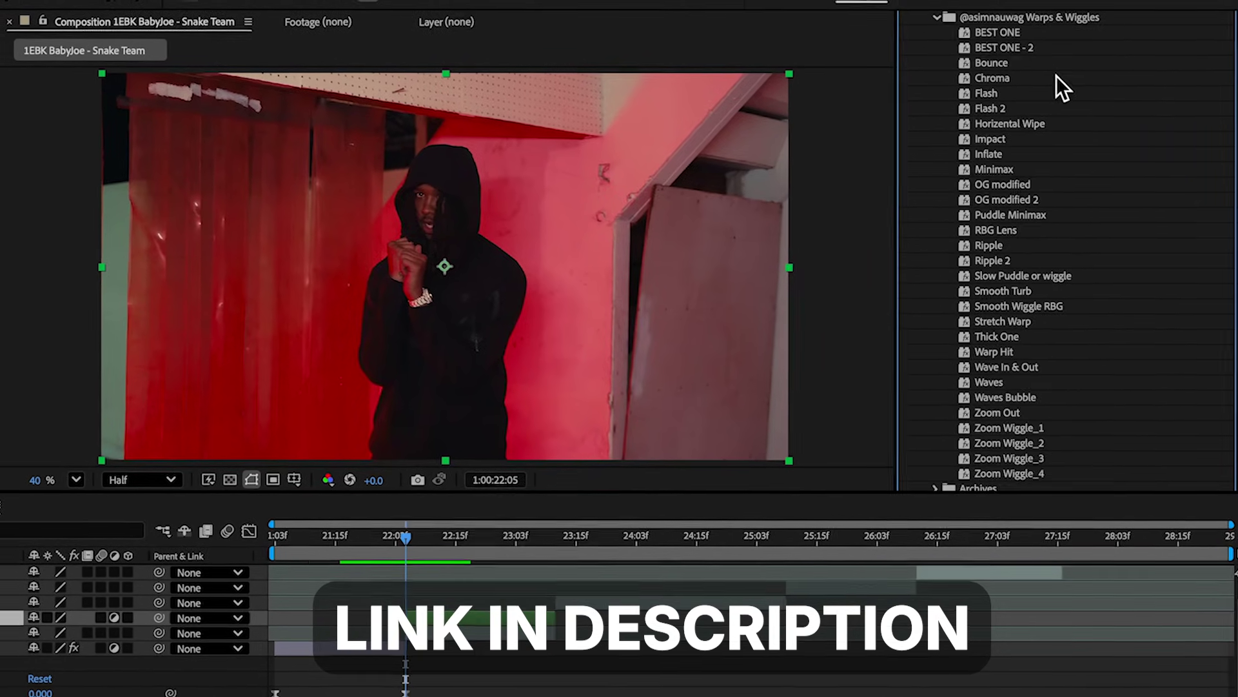
{"action": "scroll", "coordinate": [1057, 75], "scroll_direction": "up", "scroll_amount": 2}
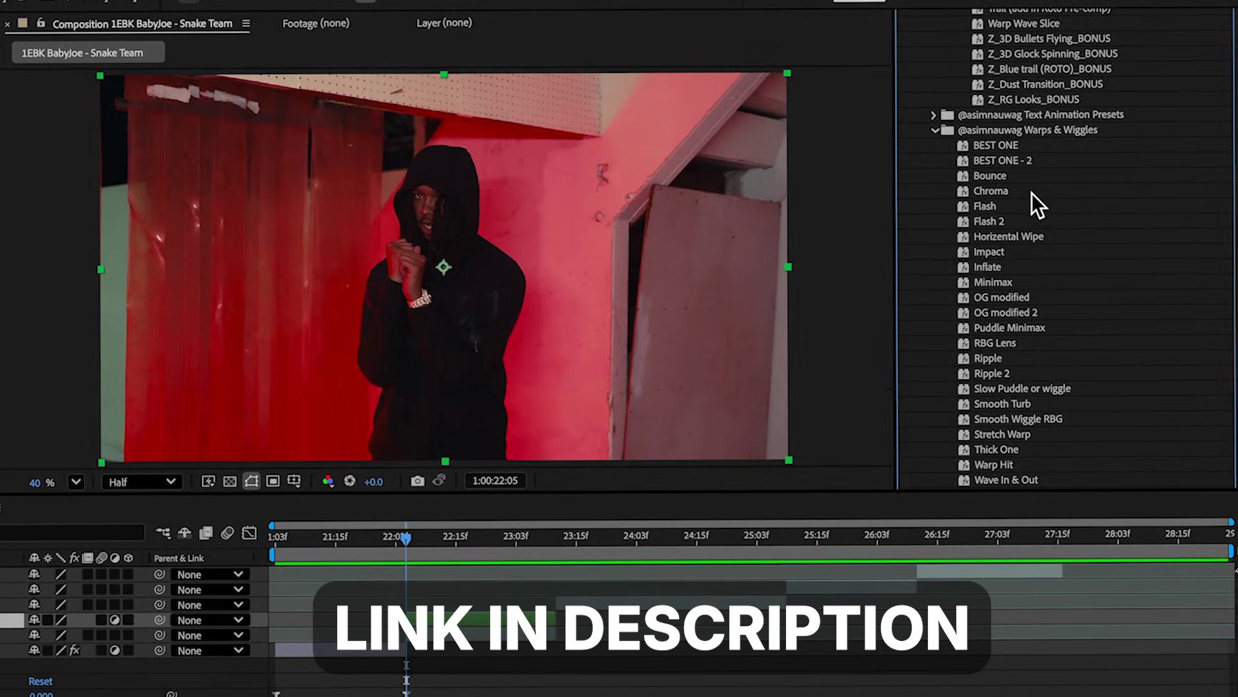
{"action": "scroll", "coordinate": [1032, 192], "scroll_direction": "down", "scroll_amount": 3}
{"action": "scroll", "coordinate": [1022, 169], "scroll_direction": "up", "scroll_amount": 2}
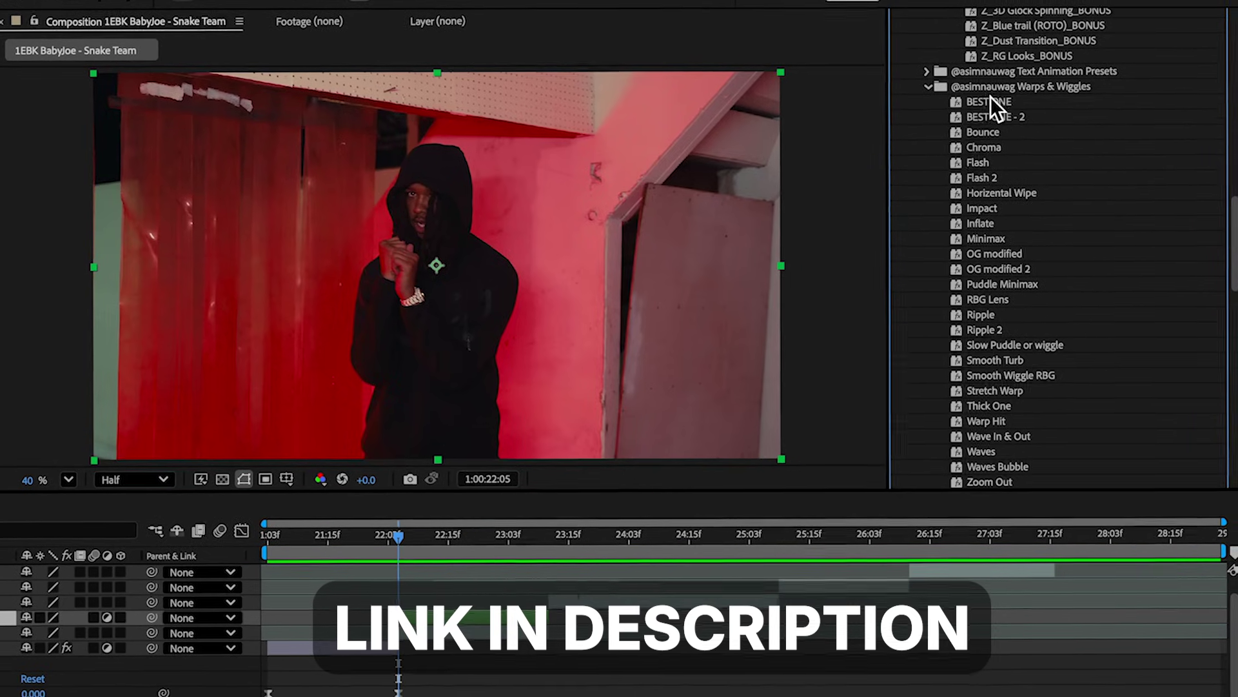
{"action": "double_click", "coordinate": [989, 105]}
{"action": "left_click_drag", "start_coordinate": [394, 538], "coordinate": [387, 543]}
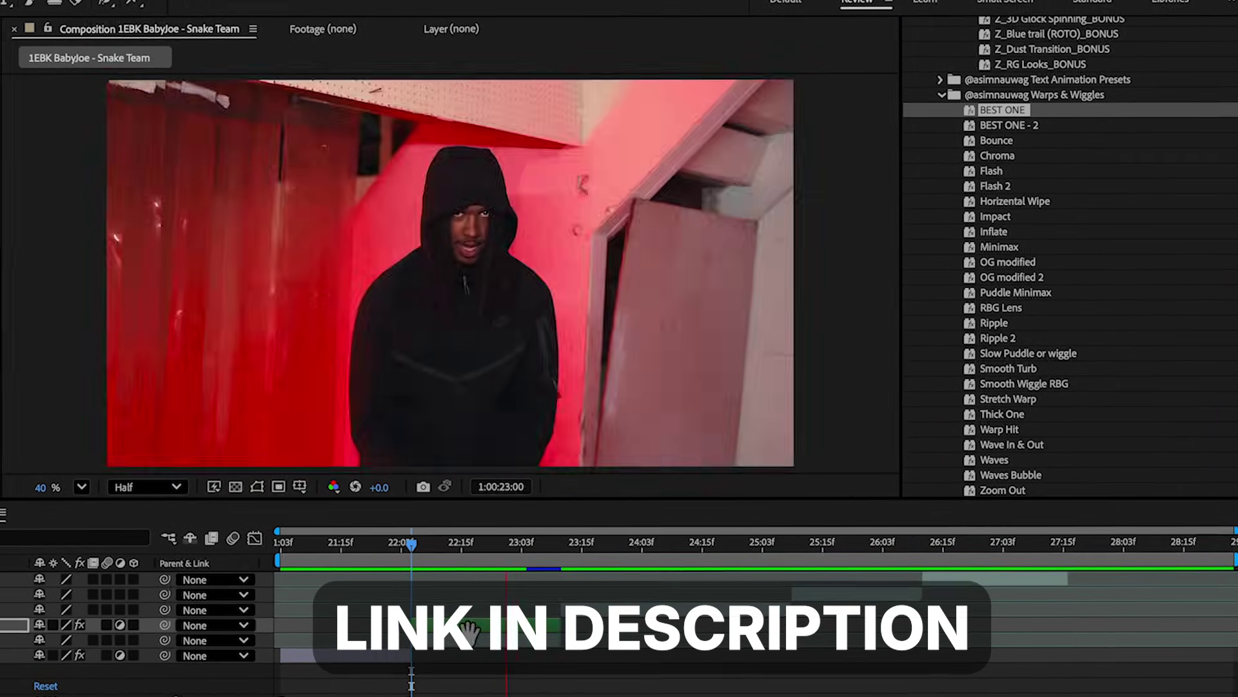
{"action": "key", "text": "space"}
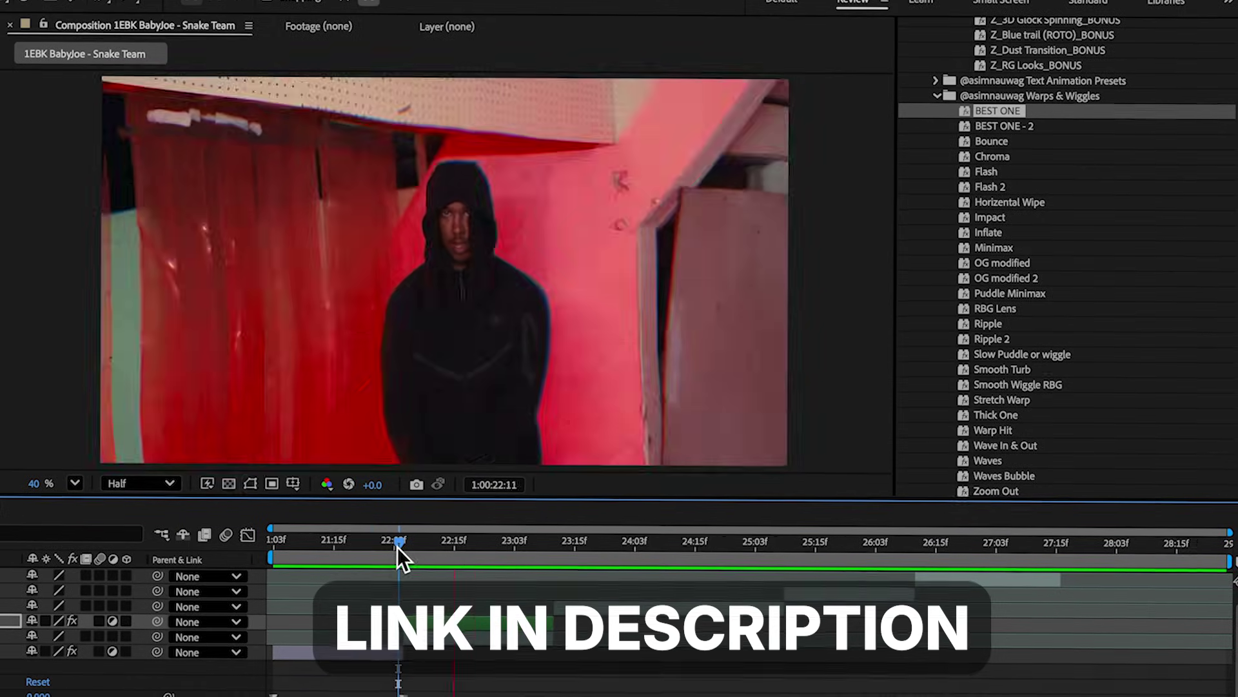
{"action": "key", "text": "space"}
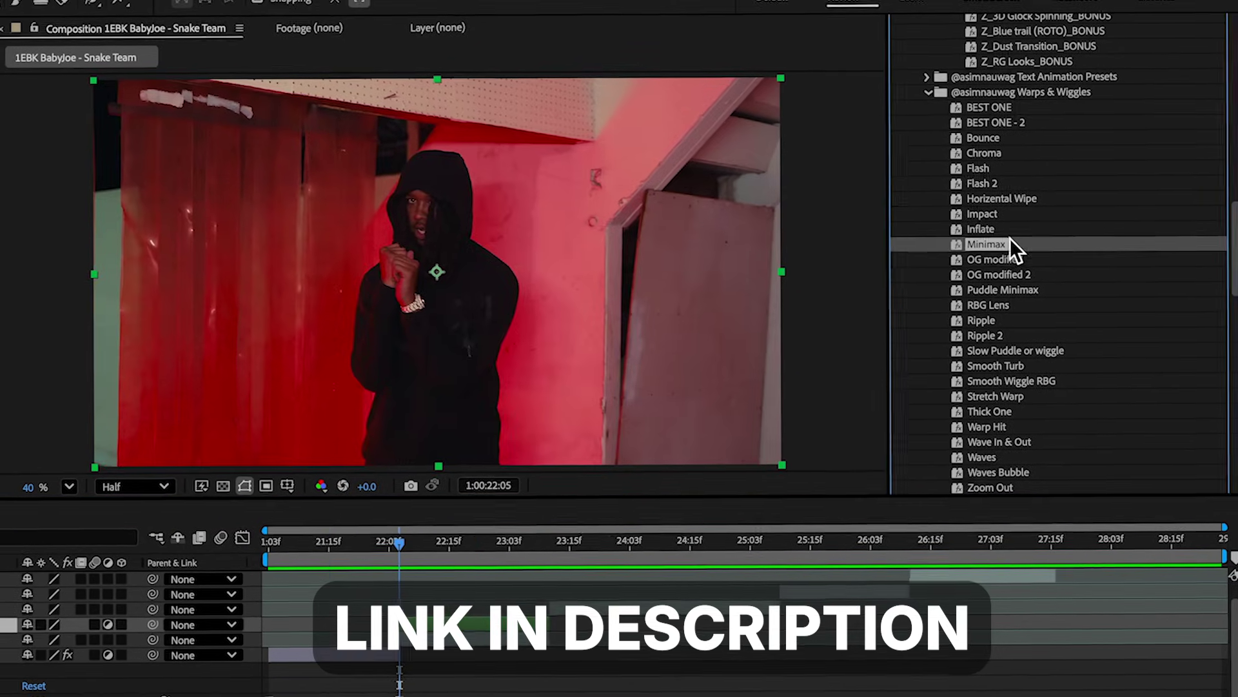
Try the Inflate, Bounce and Smooth Wiggle RBG presets while scrubbing through the cut
{"action": "double_click", "coordinate": [1003, 229]}
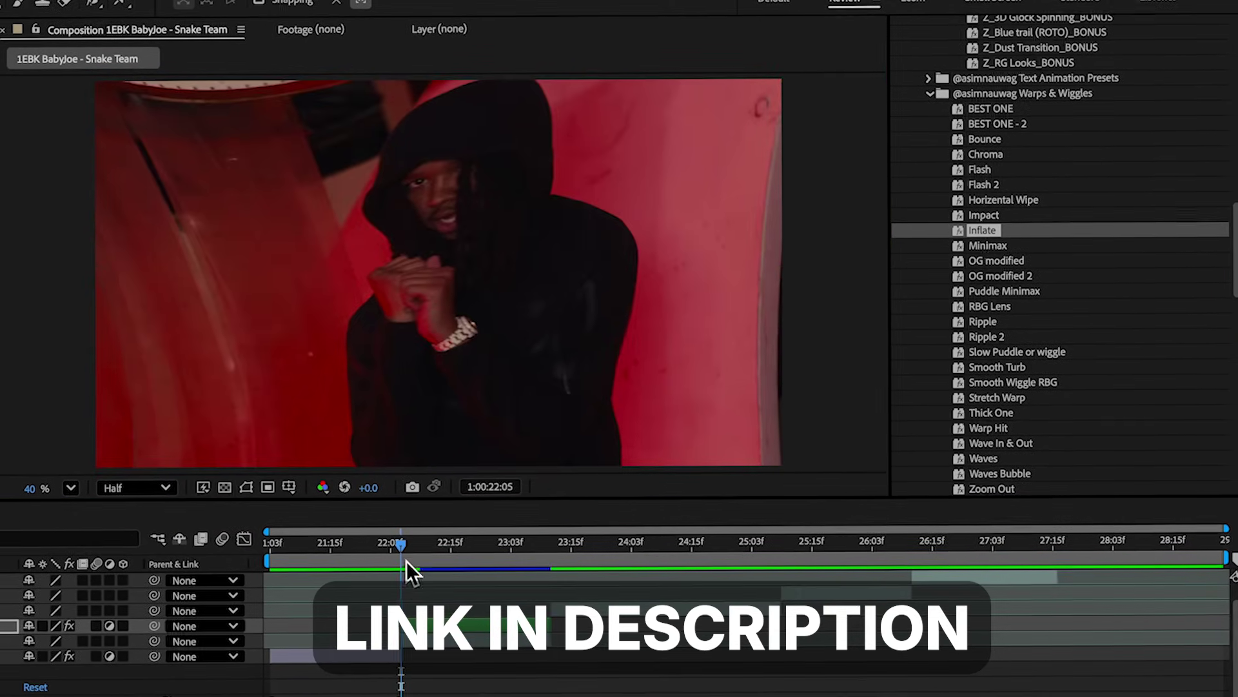
{"action": "key", "text": "space"}
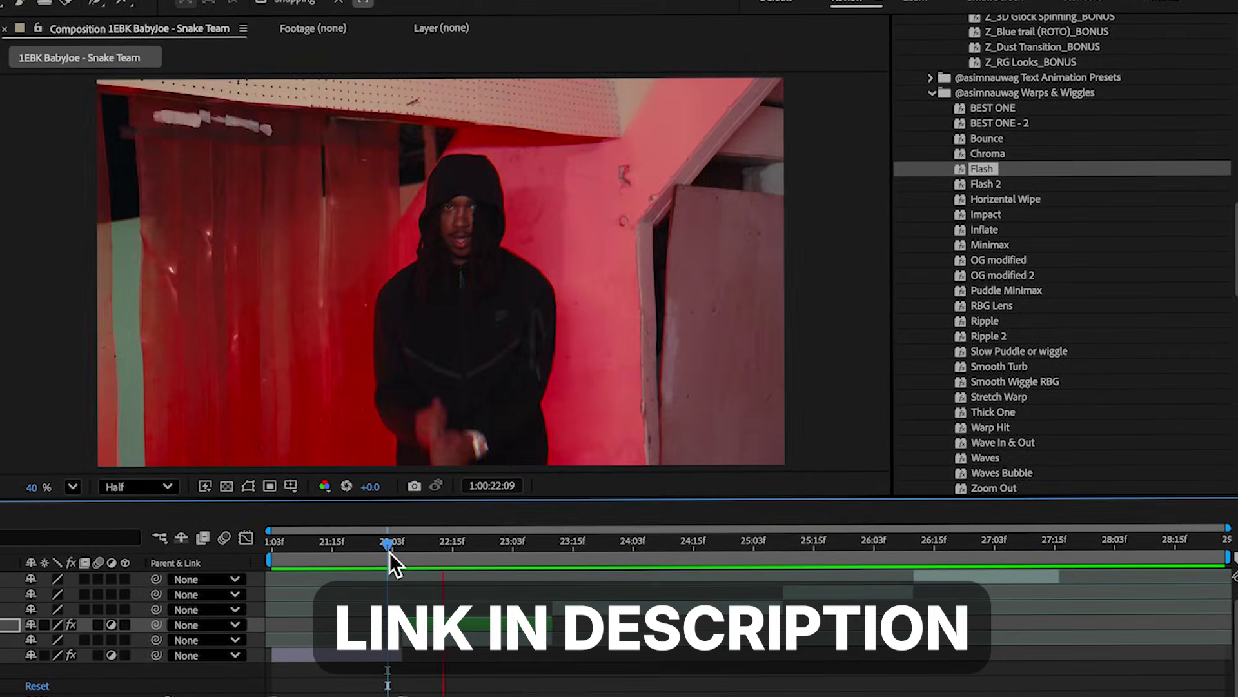
{"action": "left_click_drag", "start_coordinate": [391, 552], "coordinate": [498, 552]}
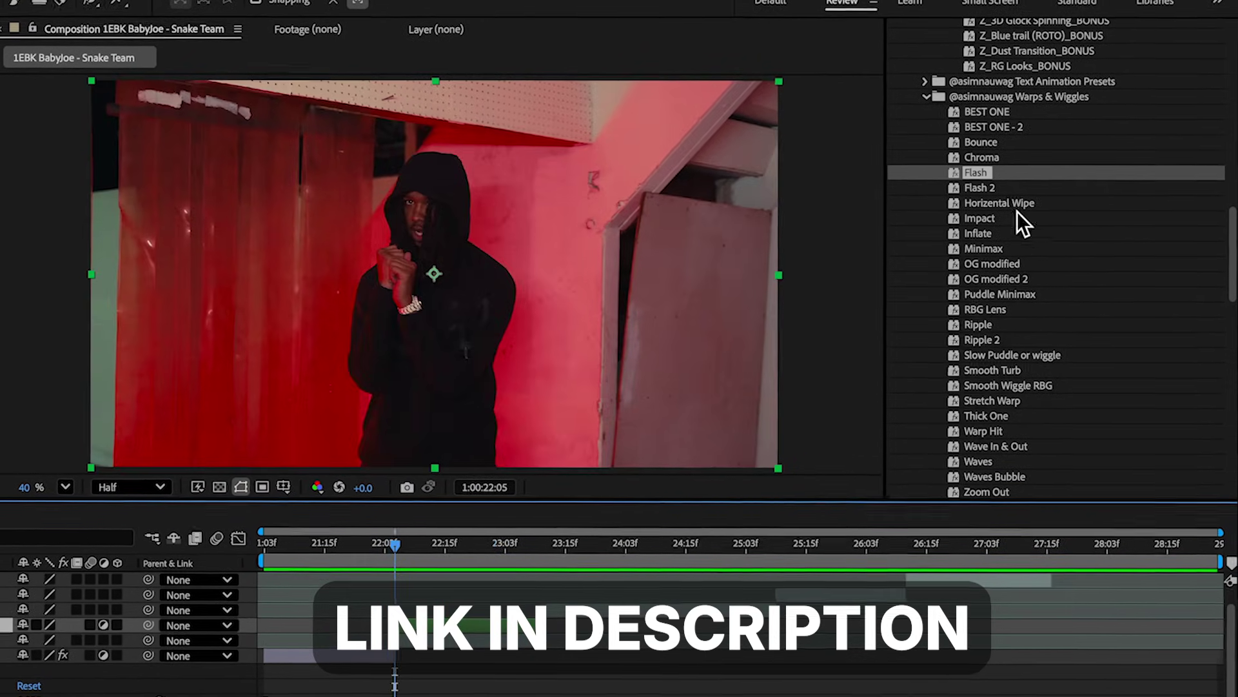
{"action": "double_click", "coordinate": [988, 141]}
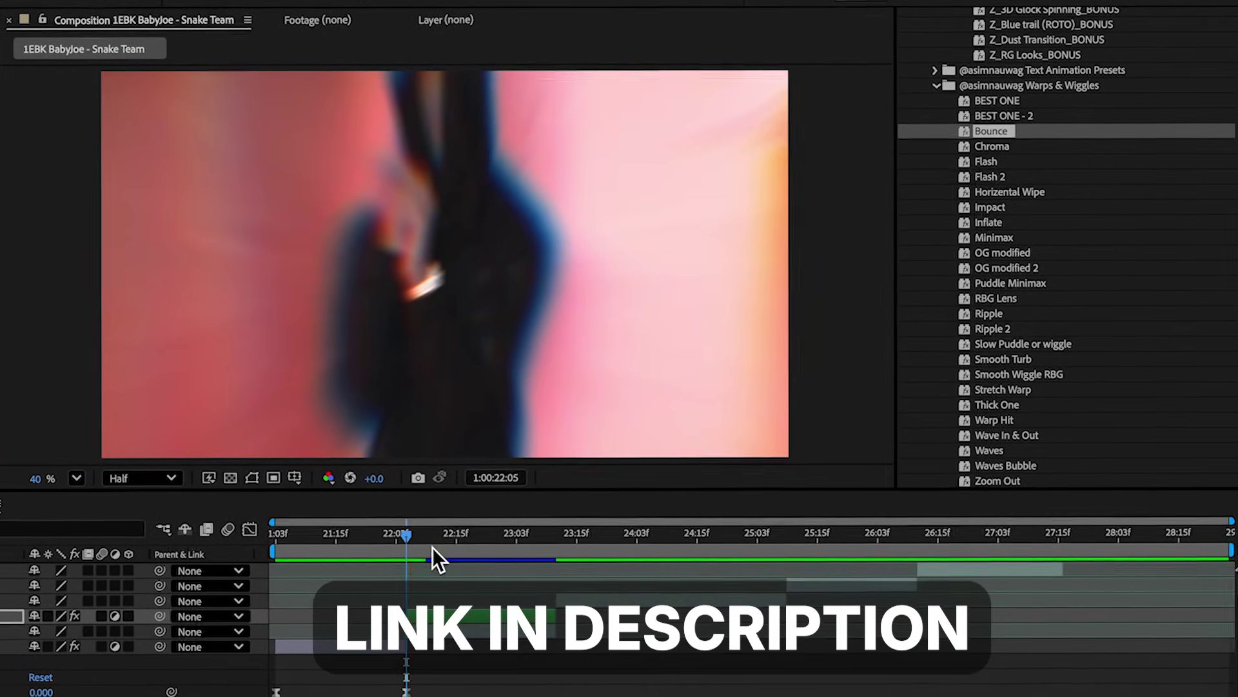
{"action": "left_click_drag", "start_coordinate": [432, 547], "coordinate": [383, 549]}
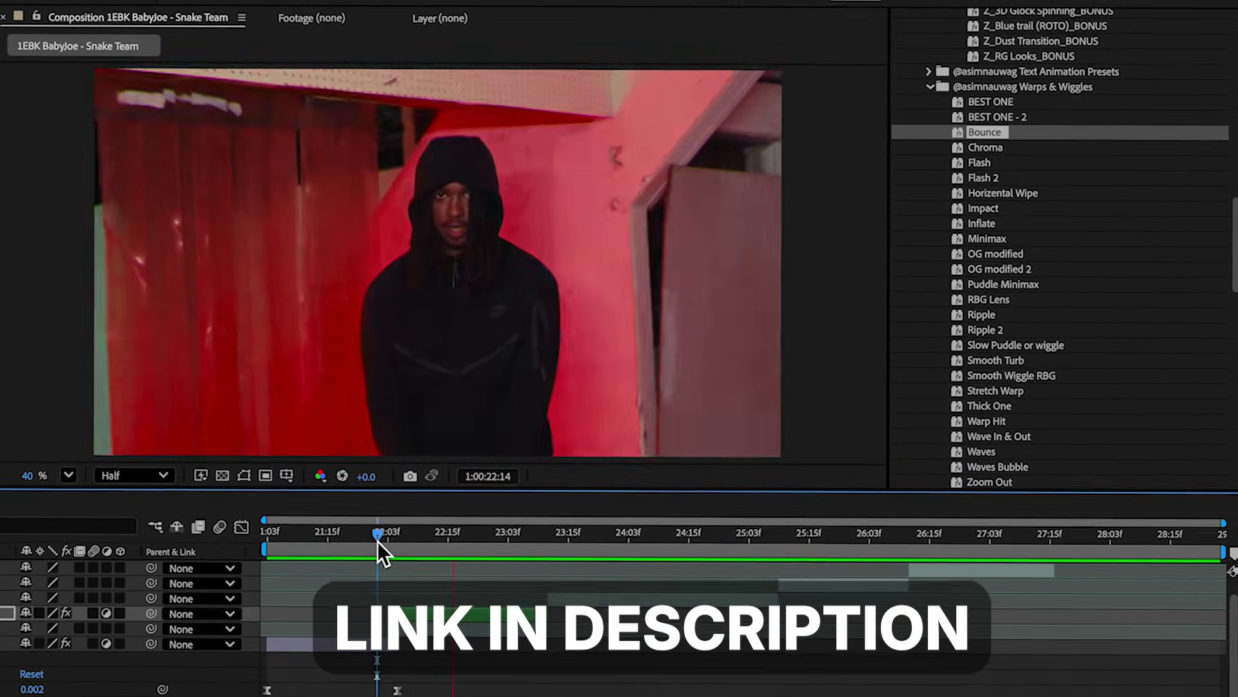
{"action": "scroll", "coordinate": [1014, 291], "scroll_direction": "down", "scroll_amount": 3}
{"action": "left_click_drag", "start_coordinate": [999, 272], "coordinate": [491, 592]}
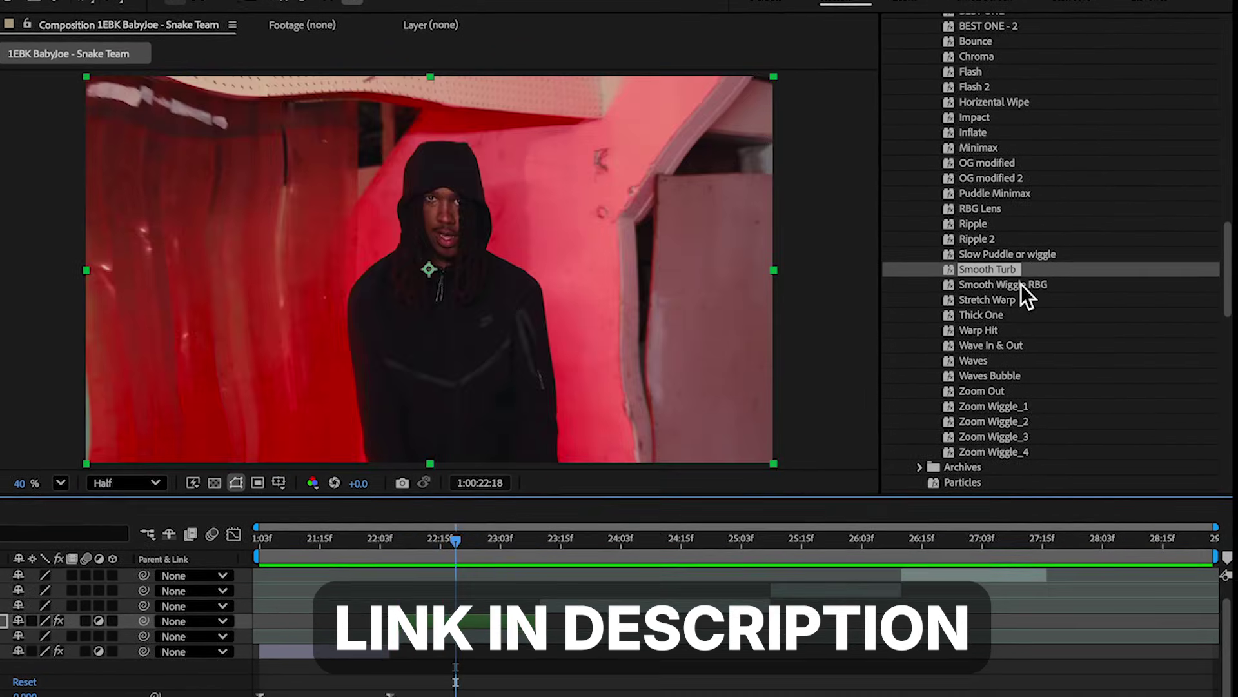
{"action": "left_click_drag", "start_coordinate": [1021, 283], "coordinate": [282, 607]}
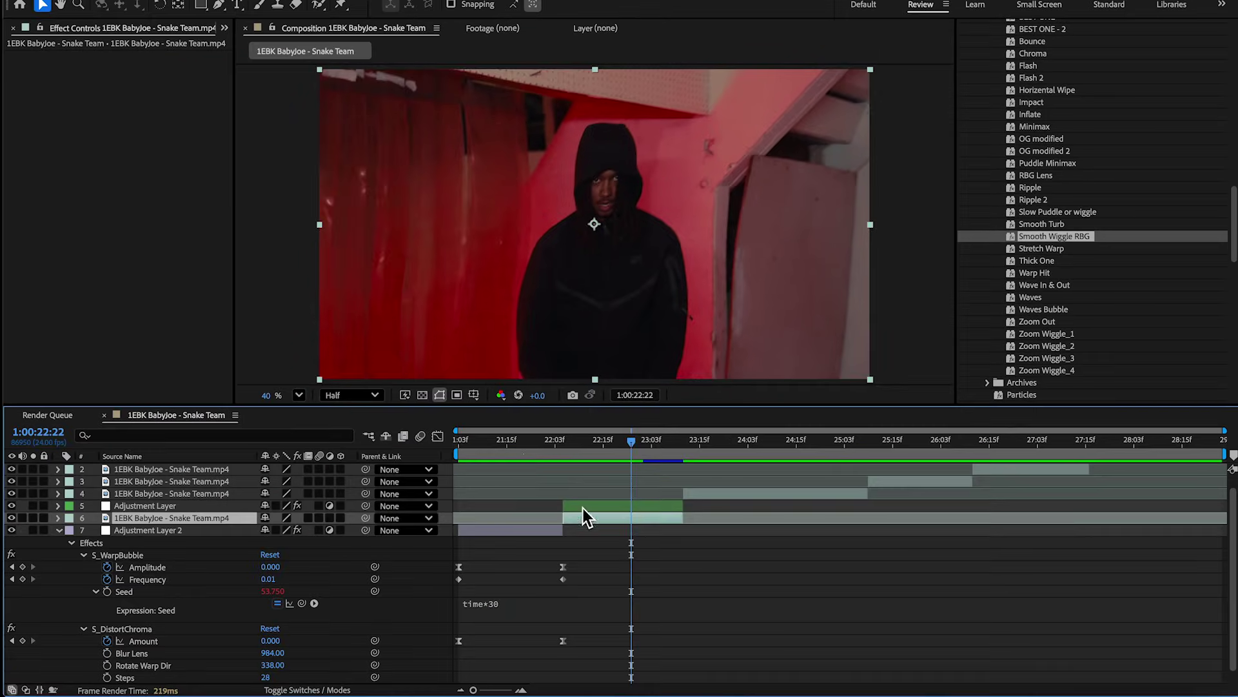
Return the playhead to 21:03 and select Adjustment Layer 2
{"action": "left_click_drag", "start_coordinate": [519, 440], "coordinate": [410, 459]}
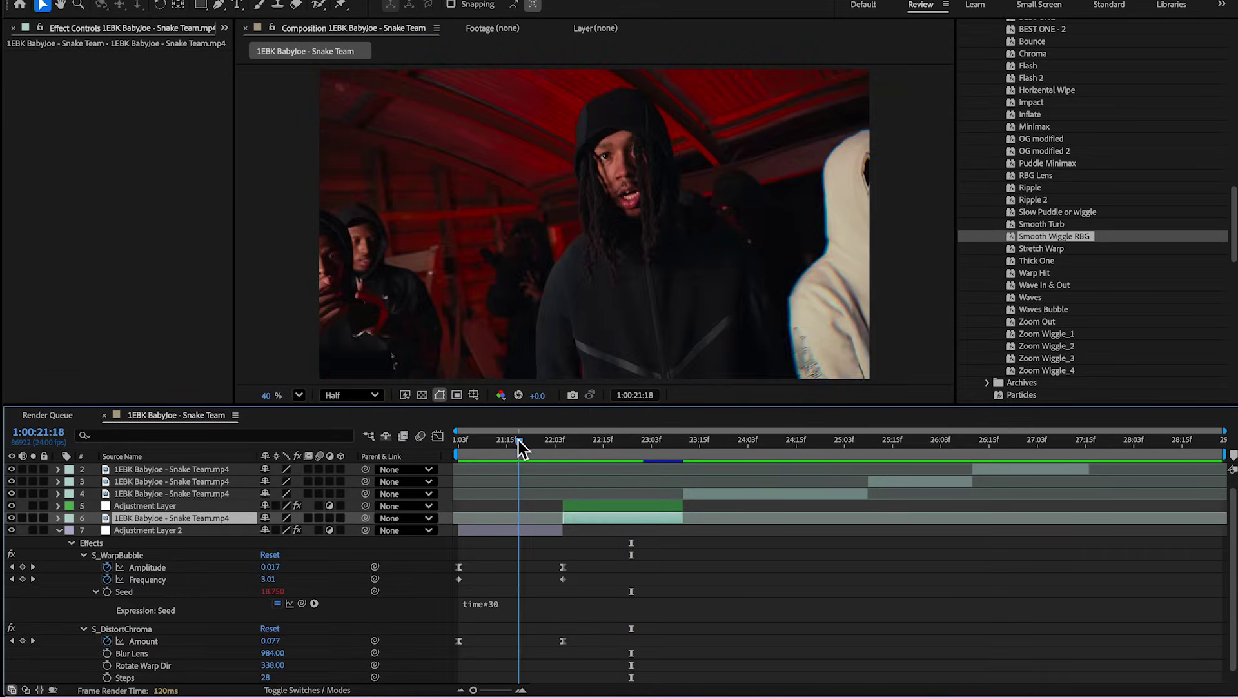
{"action": "left_click", "coordinate": [491, 532]}
{"action": "scroll", "coordinate": [490, 576], "scroll_direction": "down", "scroll_amount": 1}
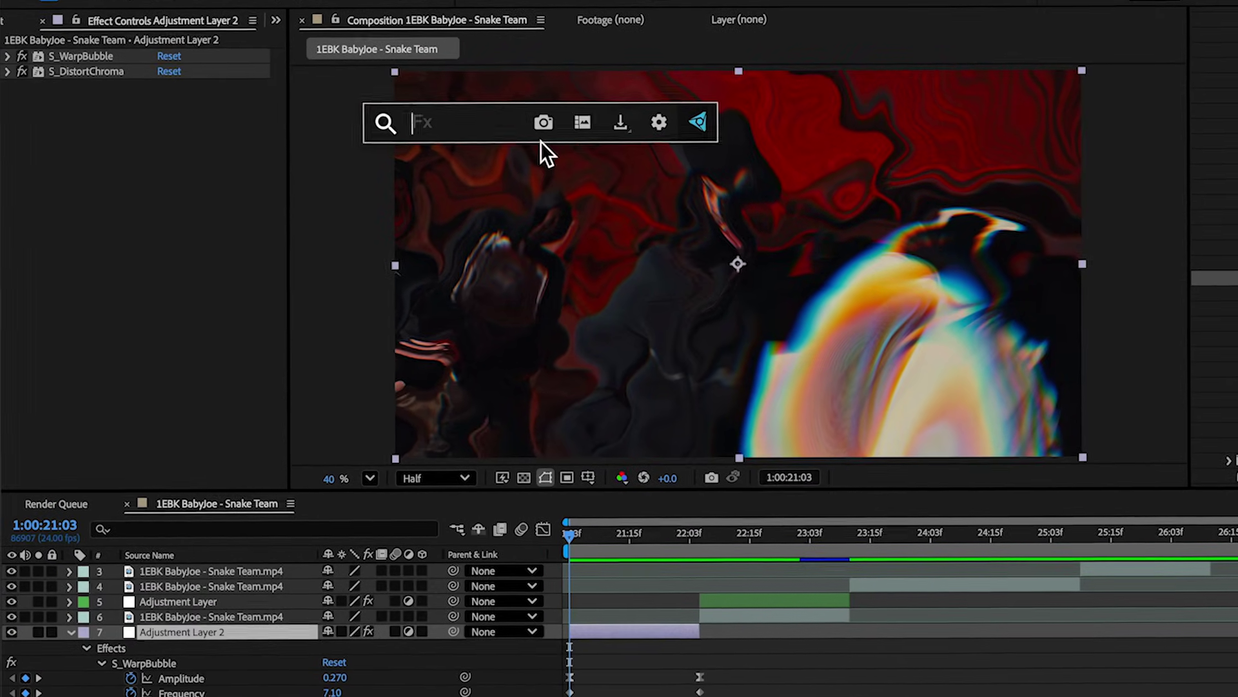
{"action": "type", "text": "ex"}
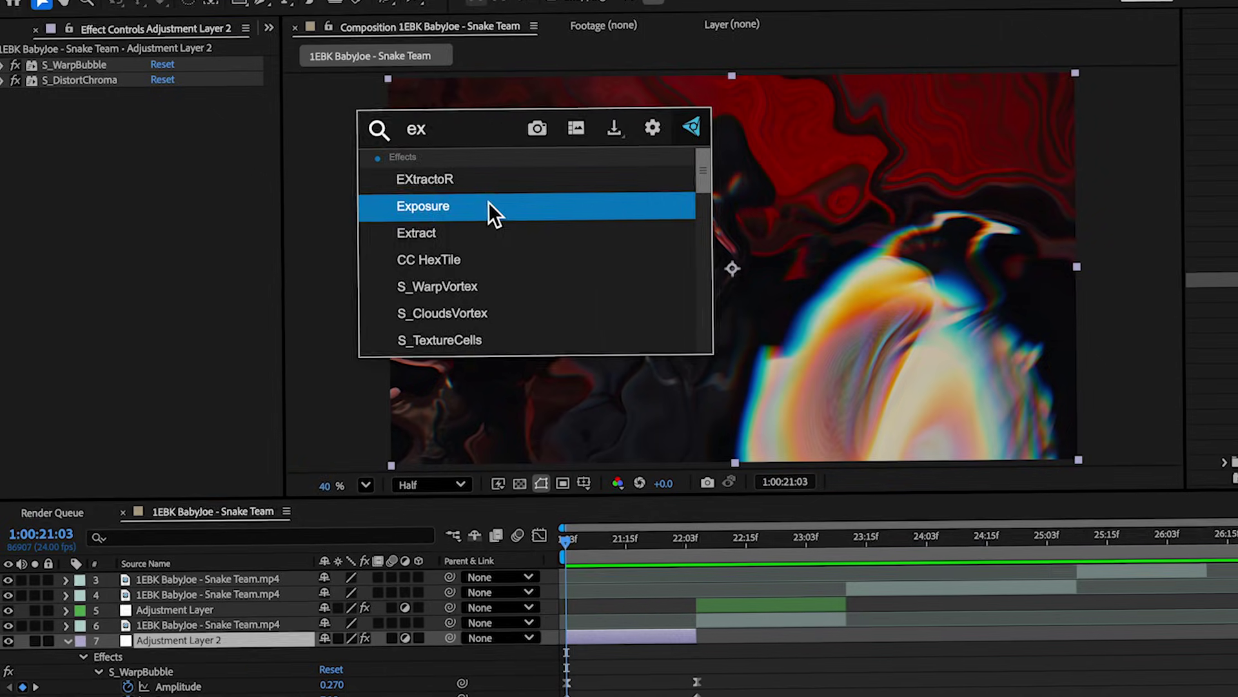
Add Exposure above S_DistortChroma, keyframed from 2.98 at the start to 0 near frame 9
{"action": "left_click", "coordinate": [489, 203]}
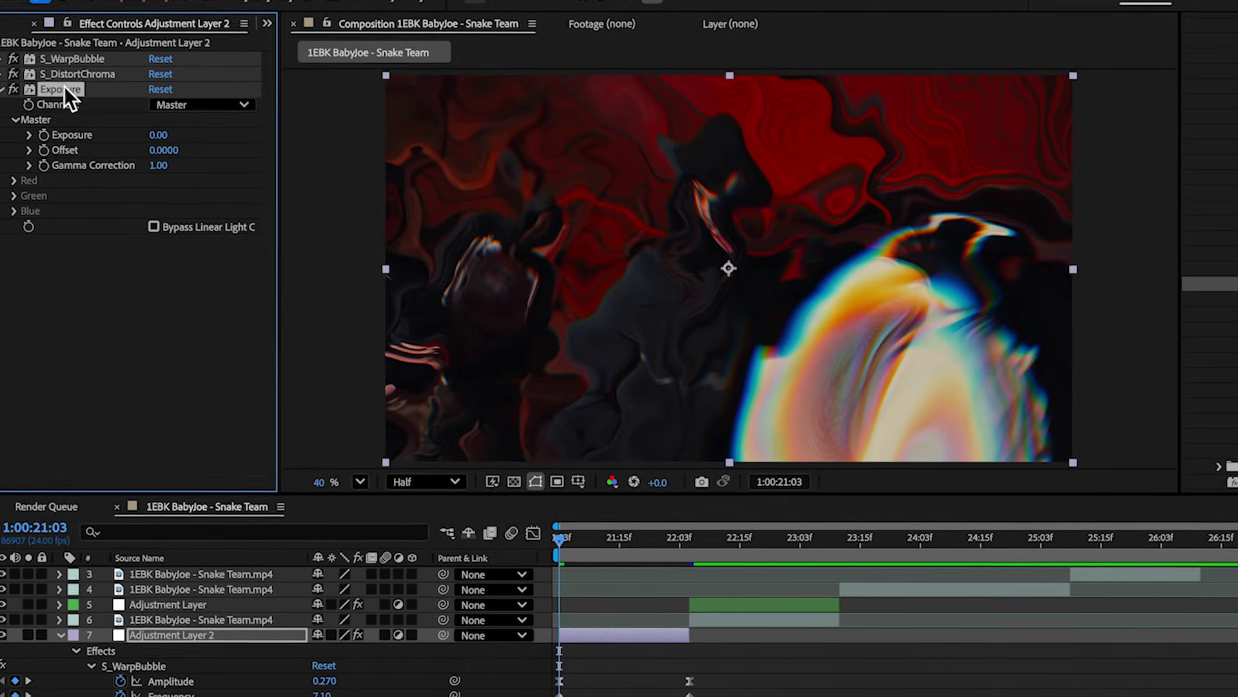
{"action": "left_click_drag", "start_coordinate": [64, 89], "coordinate": [91, 59]}
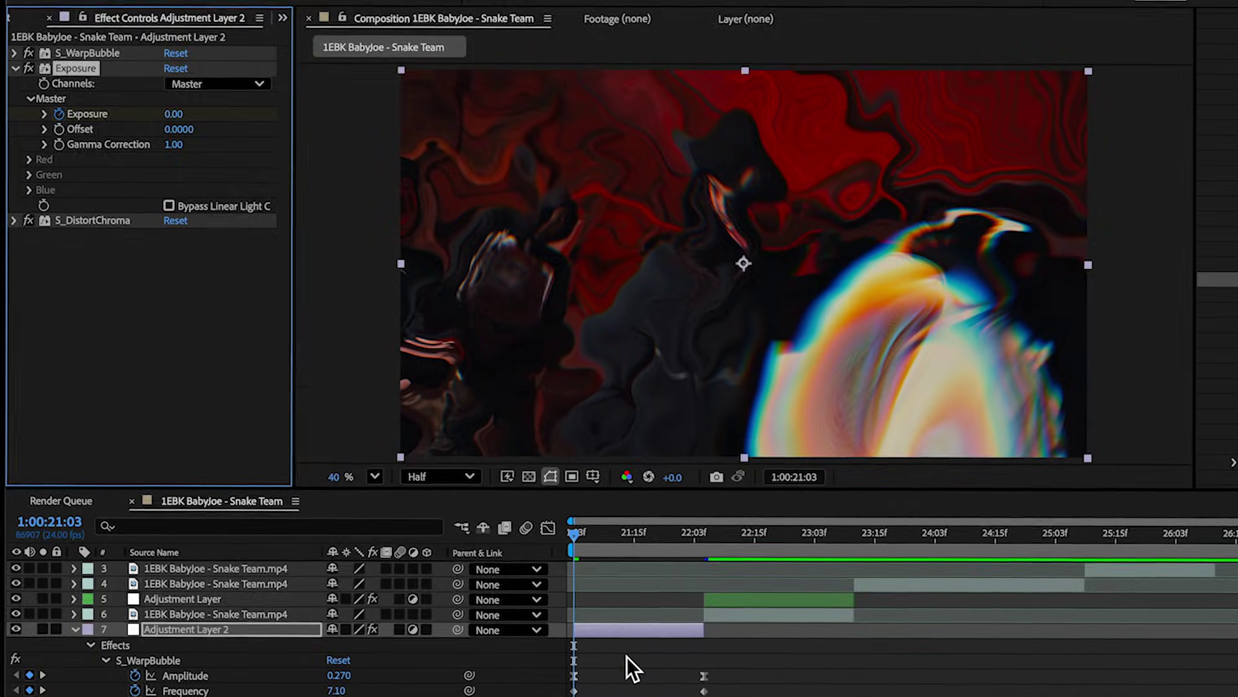
{"action": "key", "text": "u"}
{"action": "key", "text": "u"}
{"action": "key", "text": "equal"}
{"action": "key", "text": "equal"}
{"action": "key", "text": "equal"}
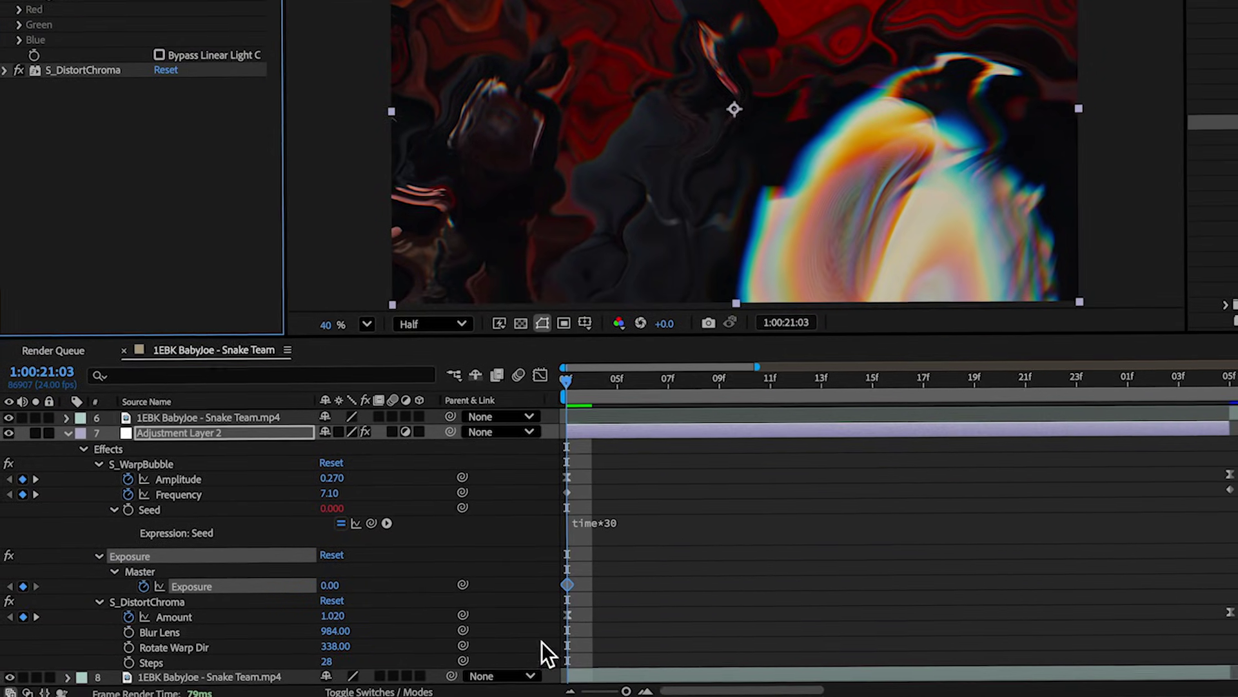
{"action": "left_click_drag", "start_coordinate": [567, 585], "coordinate": [721, 590]}
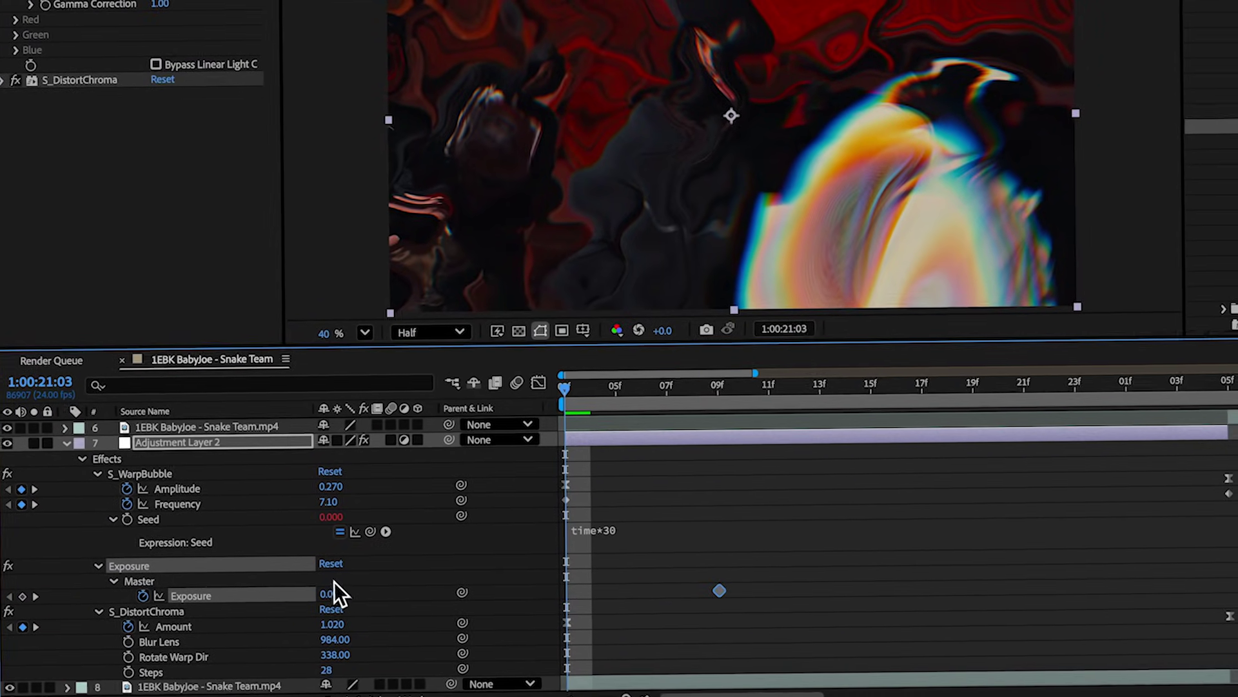
{"action": "left_click_drag", "start_coordinate": [334, 592], "coordinate": [568, 575]}
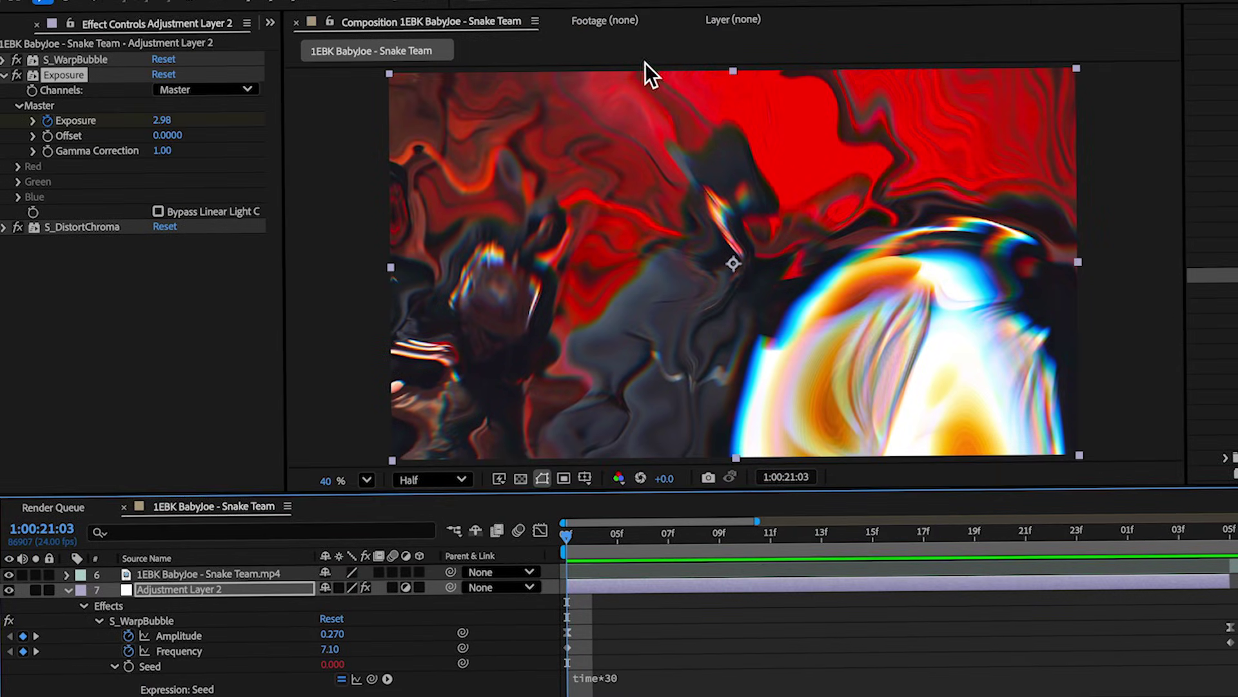
{"action": "key", "text": "ctrl+space"}
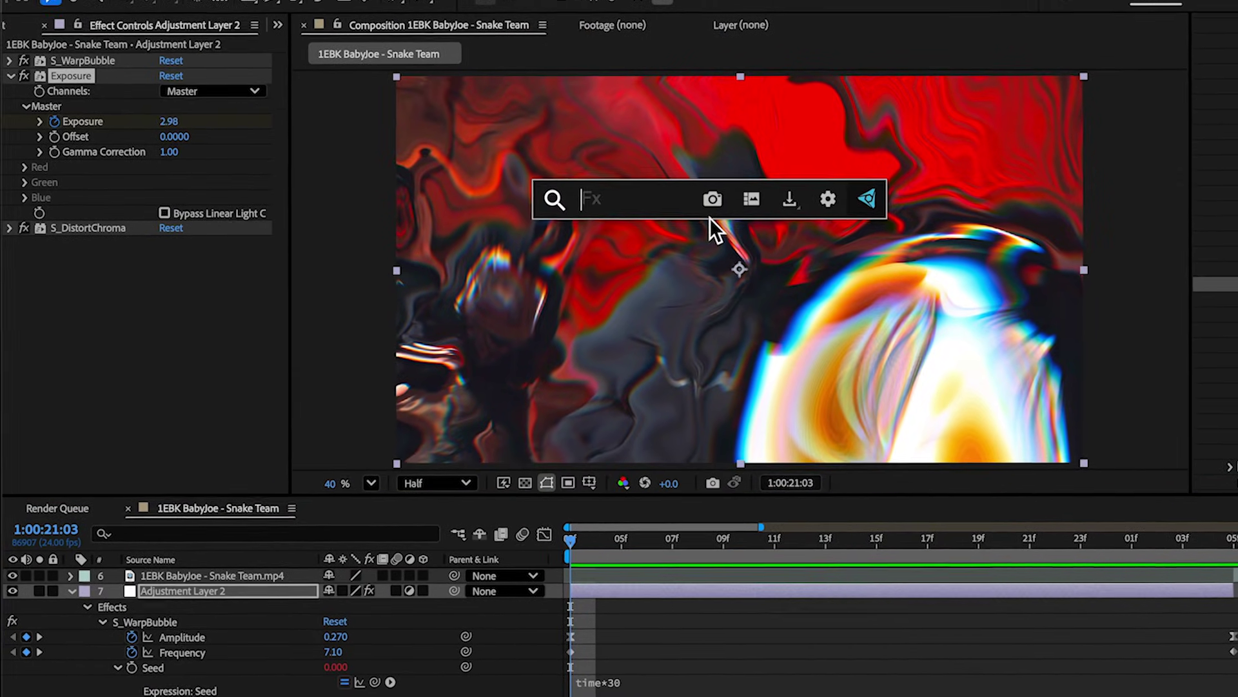
{"action": "type", "text": "shake"}
Add S_Shake with motion blur, Amplitude eased from 0.6 at the cut to 0 at 22:01
{"action": "key", "text": "Return"}
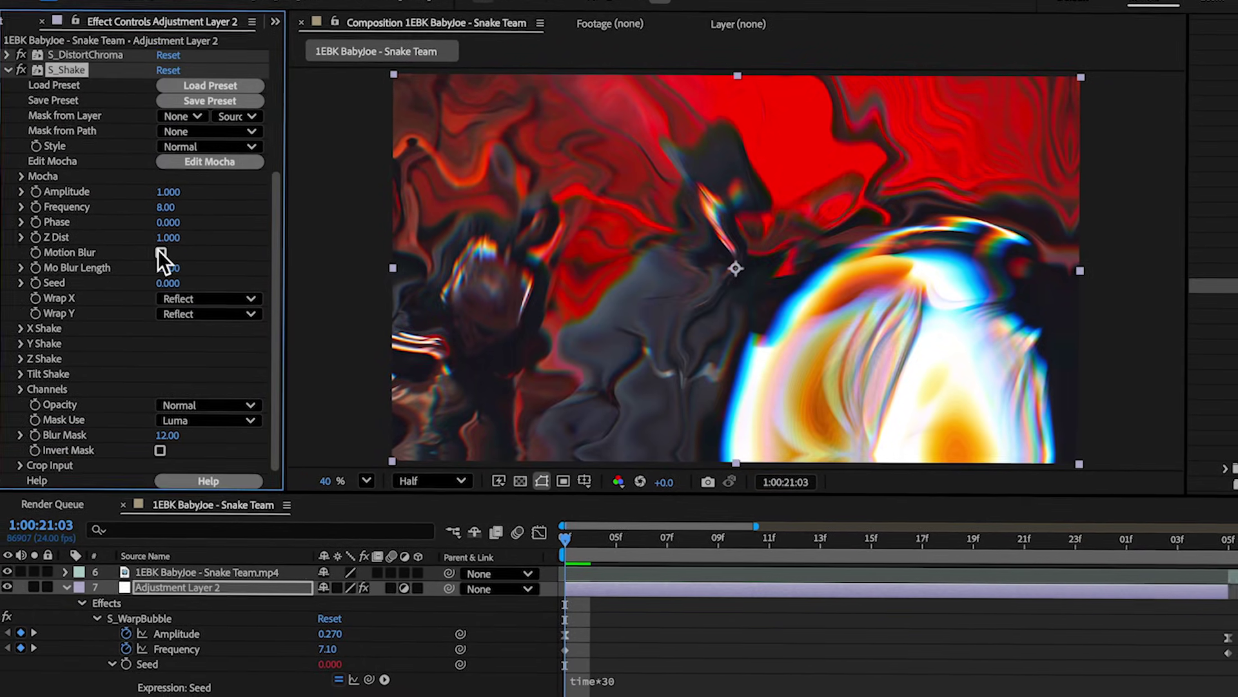
{"action": "left_click", "coordinate": [162, 253]}
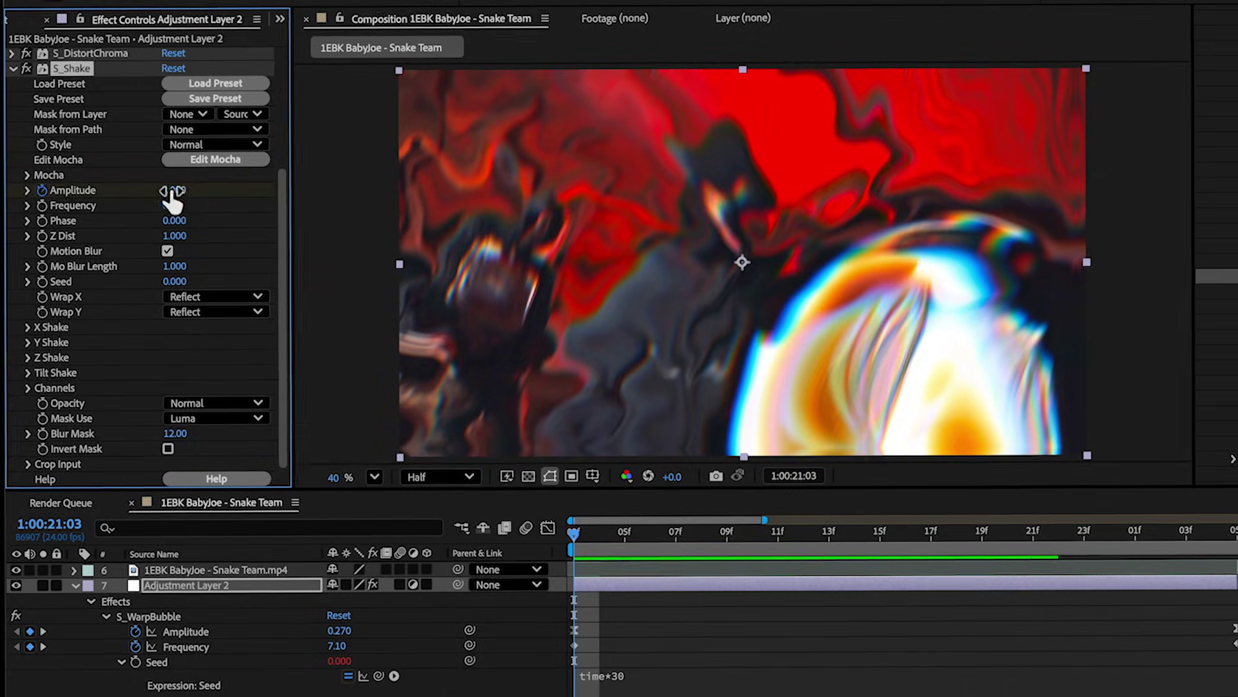
{"action": "left_click", "coordinate": [172, 190]}
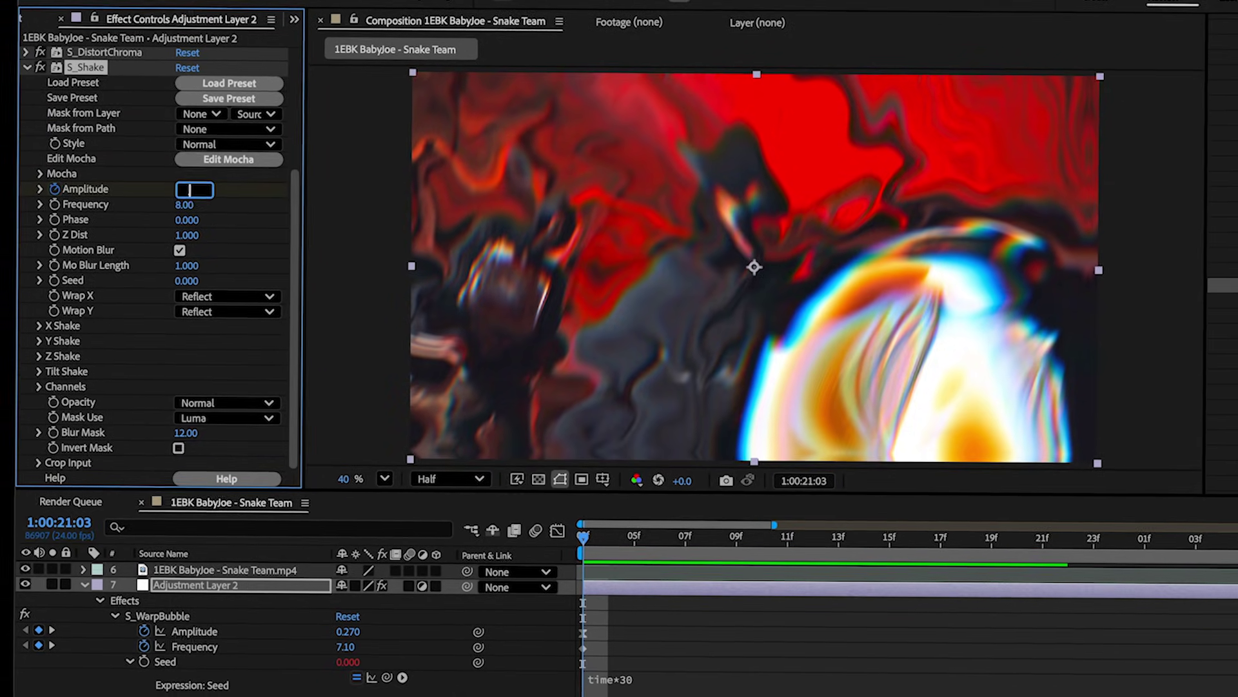
{"action": "type", "text": ".600"}
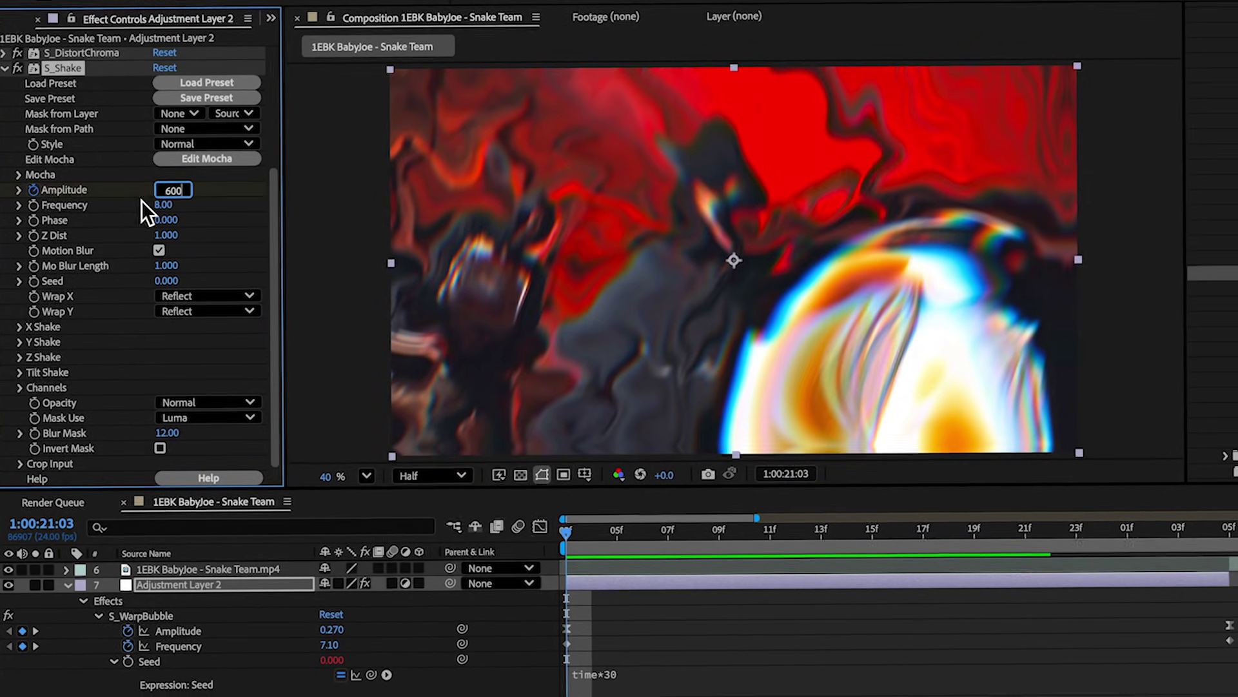
{"action": "key", "text": "Return"}
{"action": "left_click_drag", "start_coordinate": [688, 415], "coordinate": [1127, 463]}
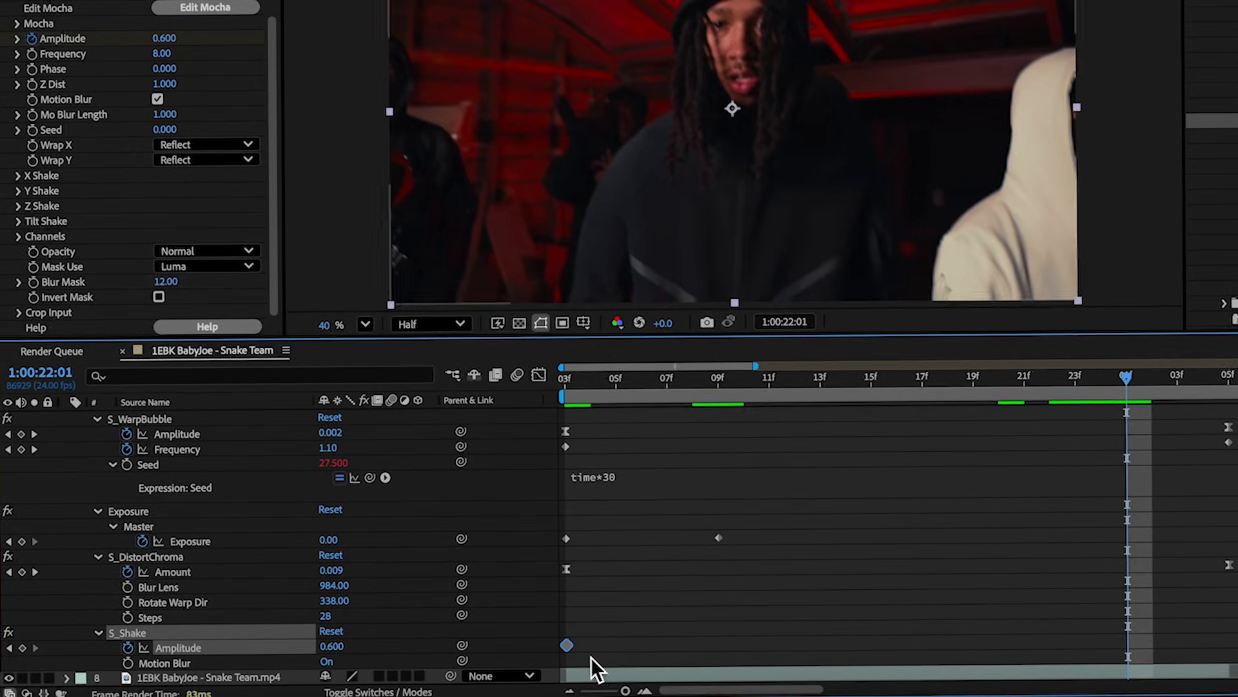
{"action": "left_click", "coordinate": [331, 646]}
{"action": "type", "text": "0"}
{"action": "key", "text": "Return"}
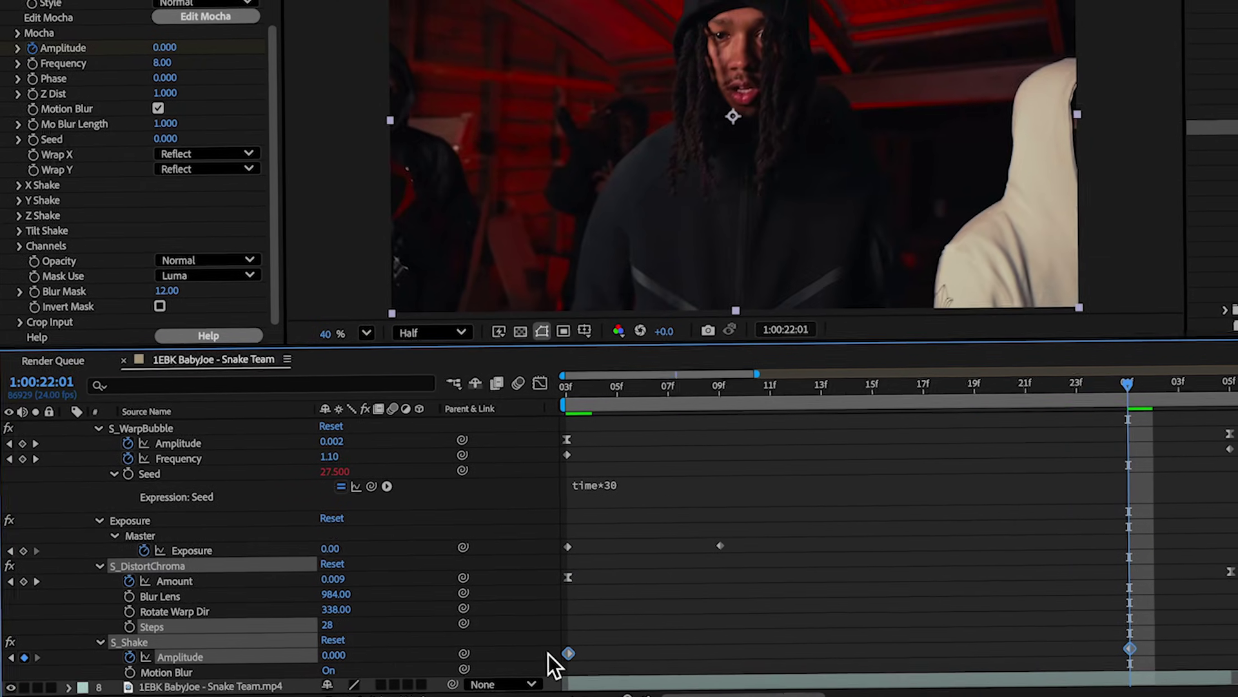
{"action": "key", "text": "F9"}
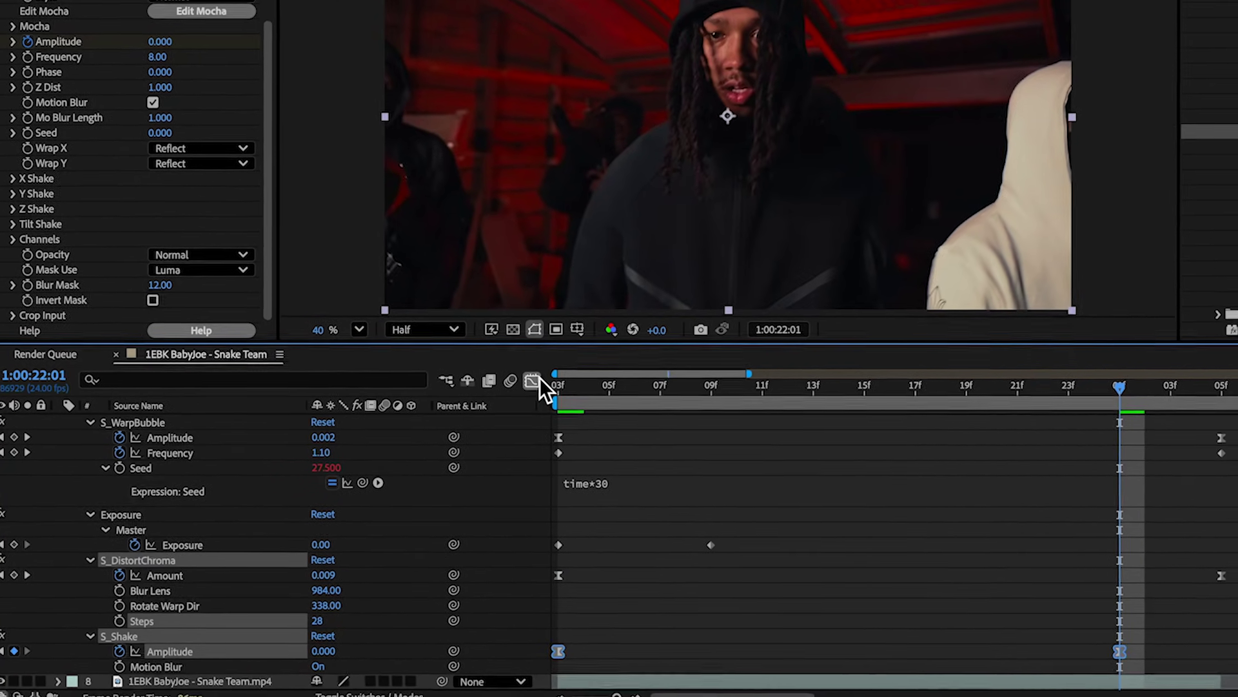
Steepen the first Amplitude keyframe's drop-off in the Graph Editor and preview the shake
{"action": "left_click", "coordinate": [535, 381]}
{"action": "left_click", "coordinate": [285, 647]}
{"action": "mouse_move", "coordinate": [751, 424]}
{"action": "left_mouse_down"}
{"action": "mouse_move", "coordinate": [576, 483]}
{"action": "mouse_move", "coordinate": [936, 614]}
{"action": "left_mouse_up"}
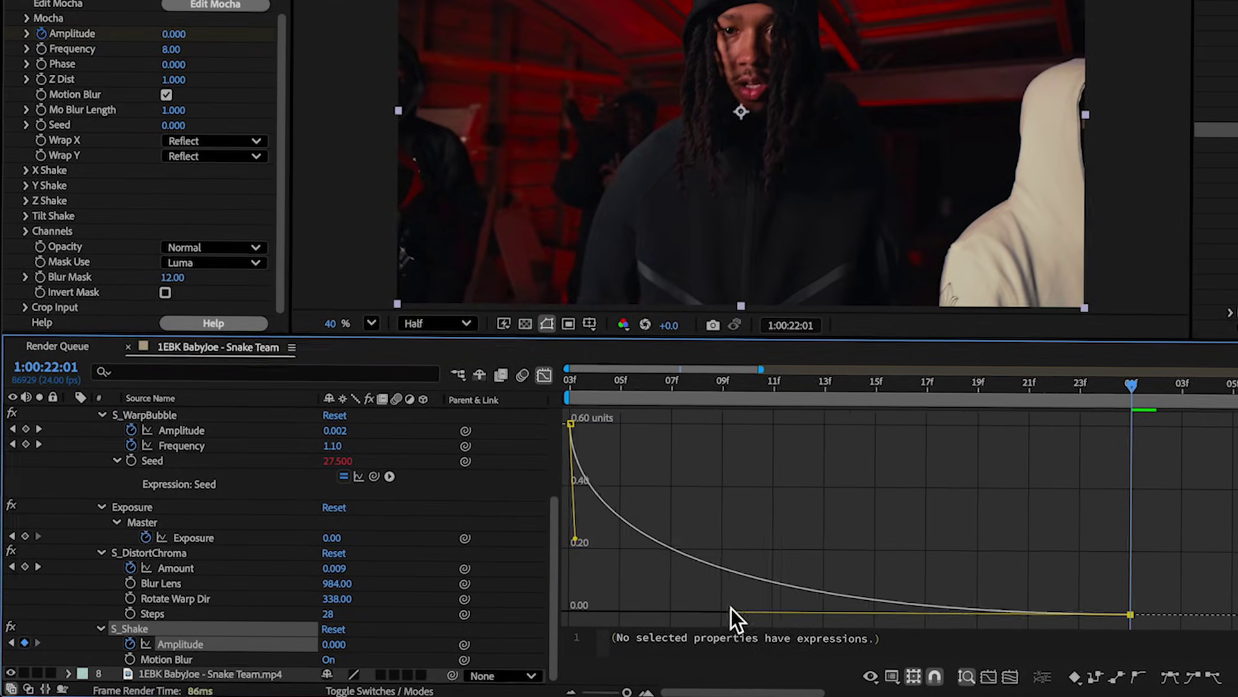
{"action": "key", "text": "space"}
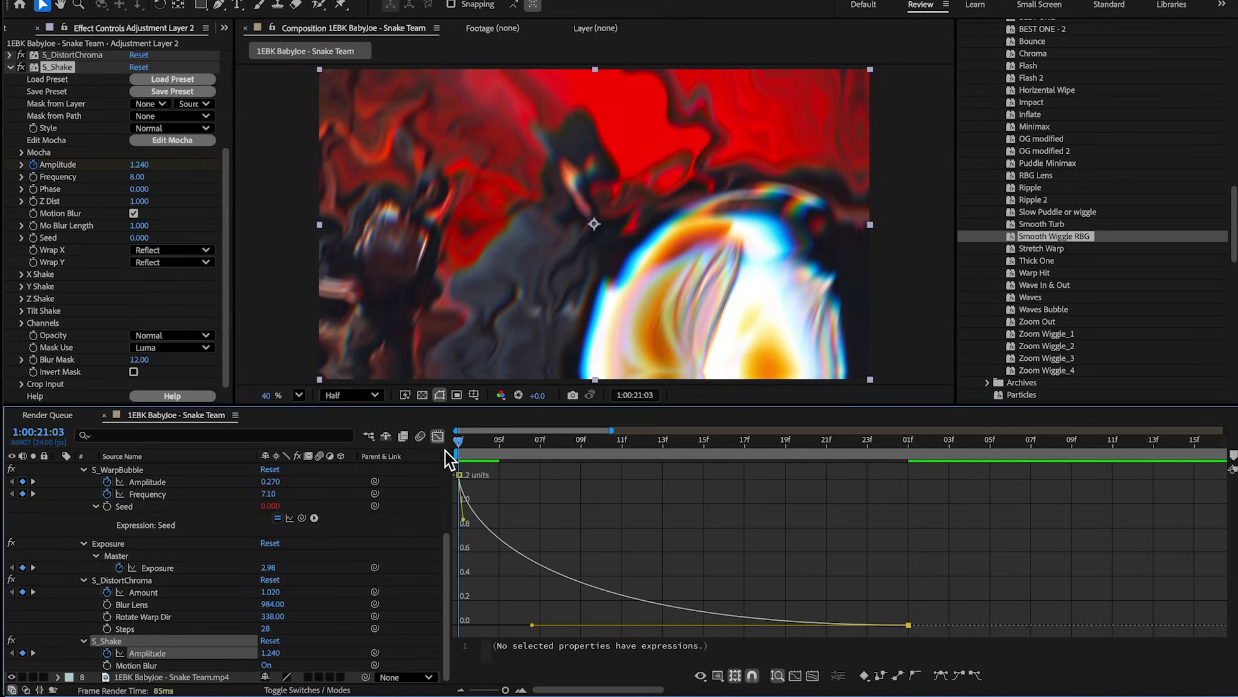
{"action": "mouse_move", "coordinate": [505, 447]}
{"action": "left_mouse_down"}
{"action": "mouse_move", "coordinate": [538, 447]}
{"action": "mouse_move", "coordinate": [453, 501]}
{"action": "left_mouse_up"}
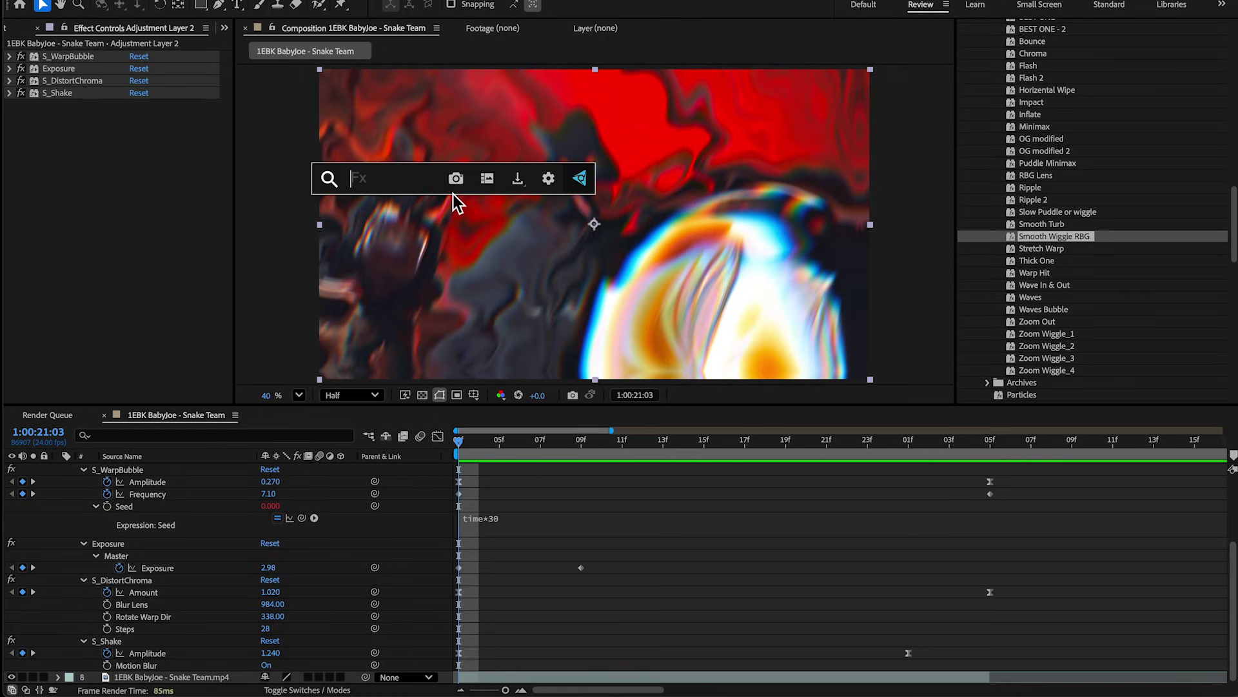
{"action": "type", "text": "flicker"}
Apply S_Flicker below Exposure with Amplitude about 0.59 and Rand Freq 25
{"action": "key", "text": "Return"}
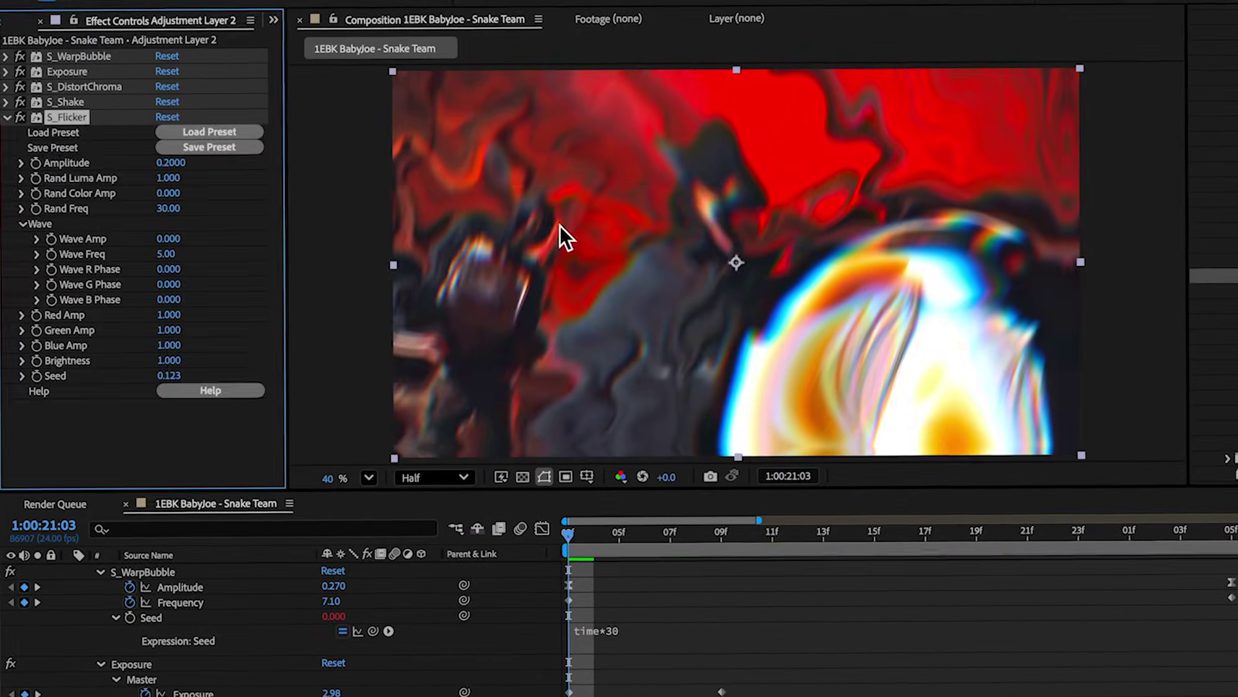
{"action": "left_click_drag", "start_coordinate": [66, 117], "coordinate": [65, 81]}
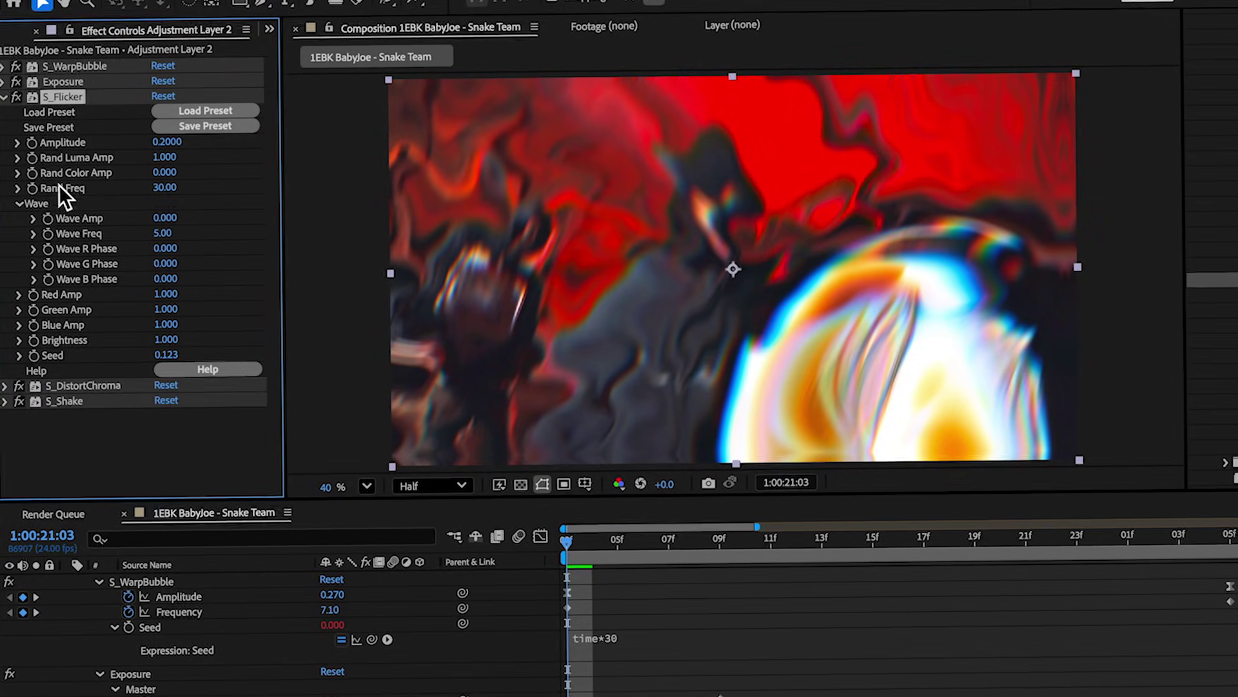
{"action": "left_click_drag", "start_coordinate": [167, 142], "coordinate": [187, 142]}
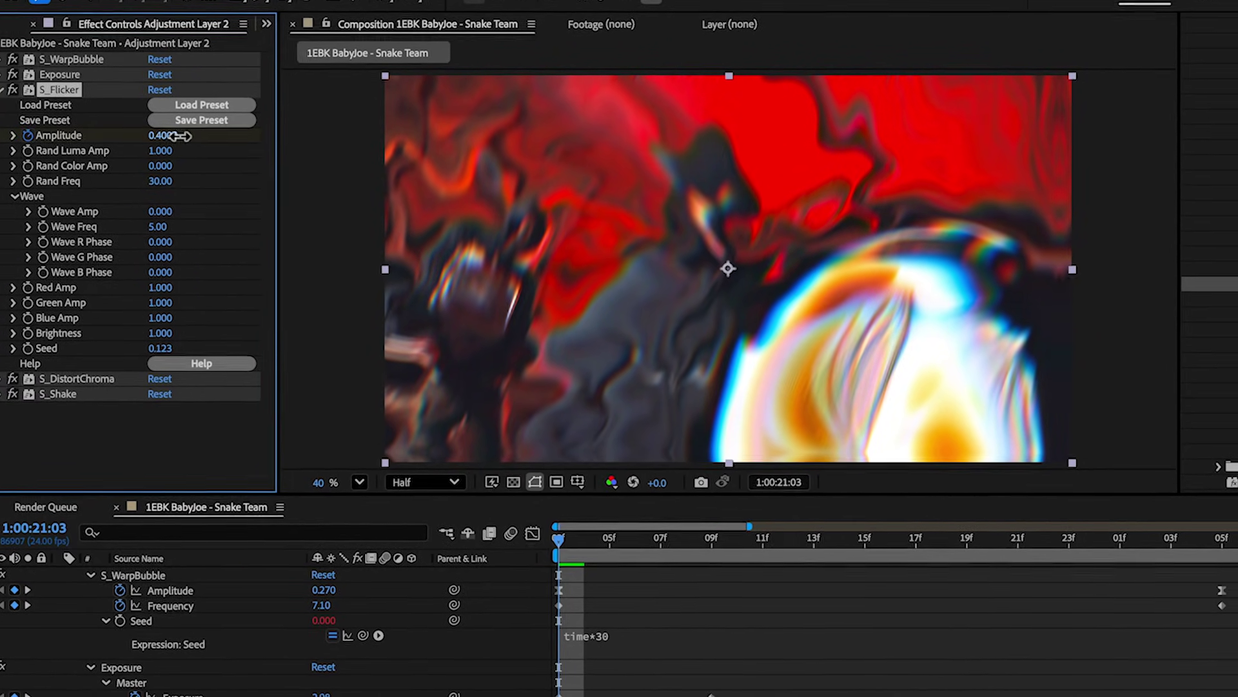
{"action": "left_click", "coordinate": [161, 180]}
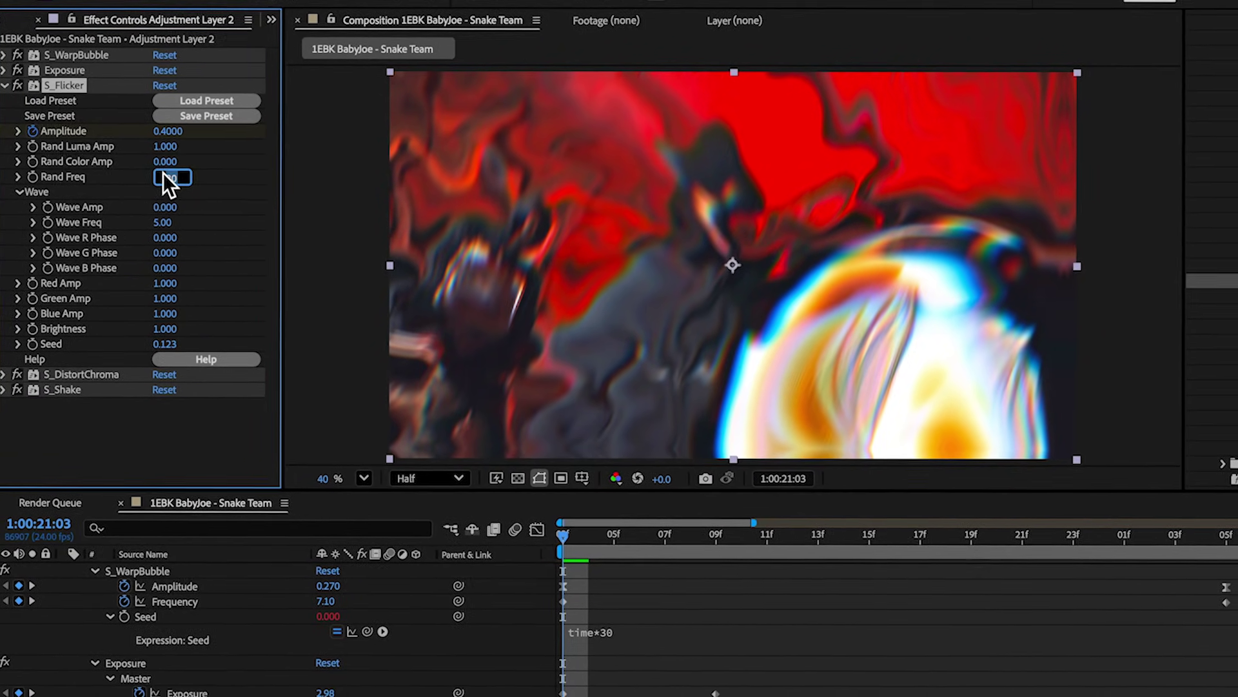
{"action": "type", "text": "25"}
{"action": "key", "text": "Return"}
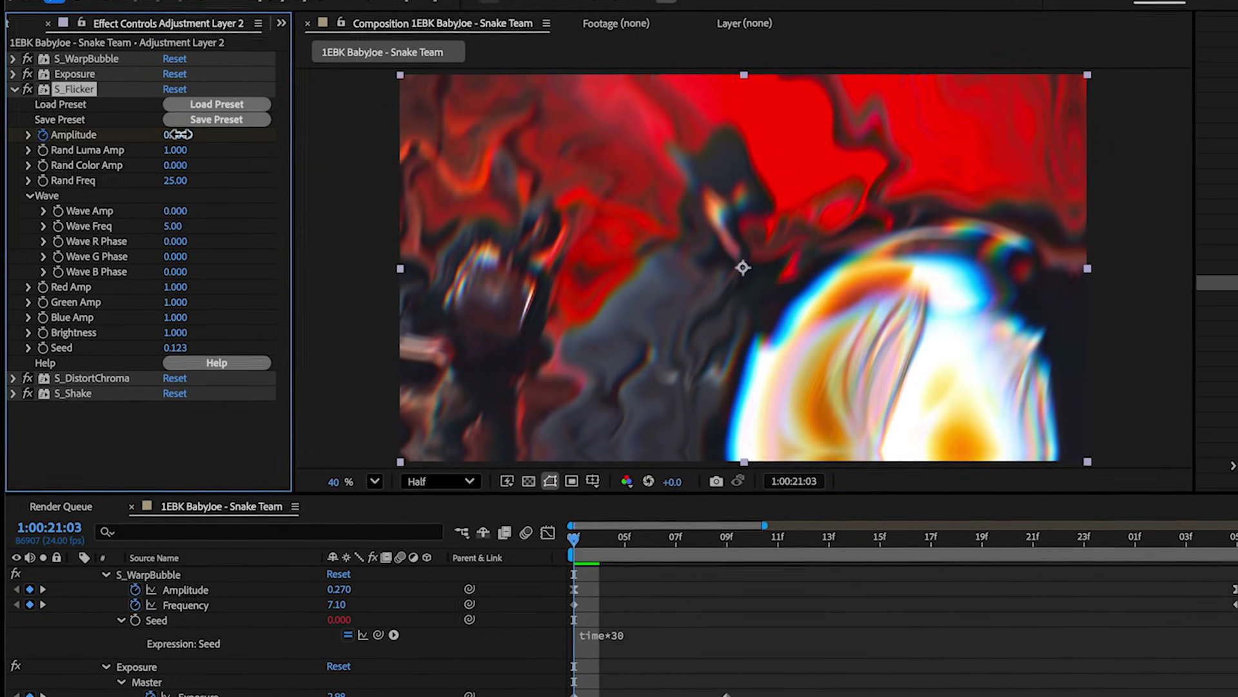
{"action": "left_click_drag", "start_coordinate": [179, 134], "coordinate": [201, 140]}
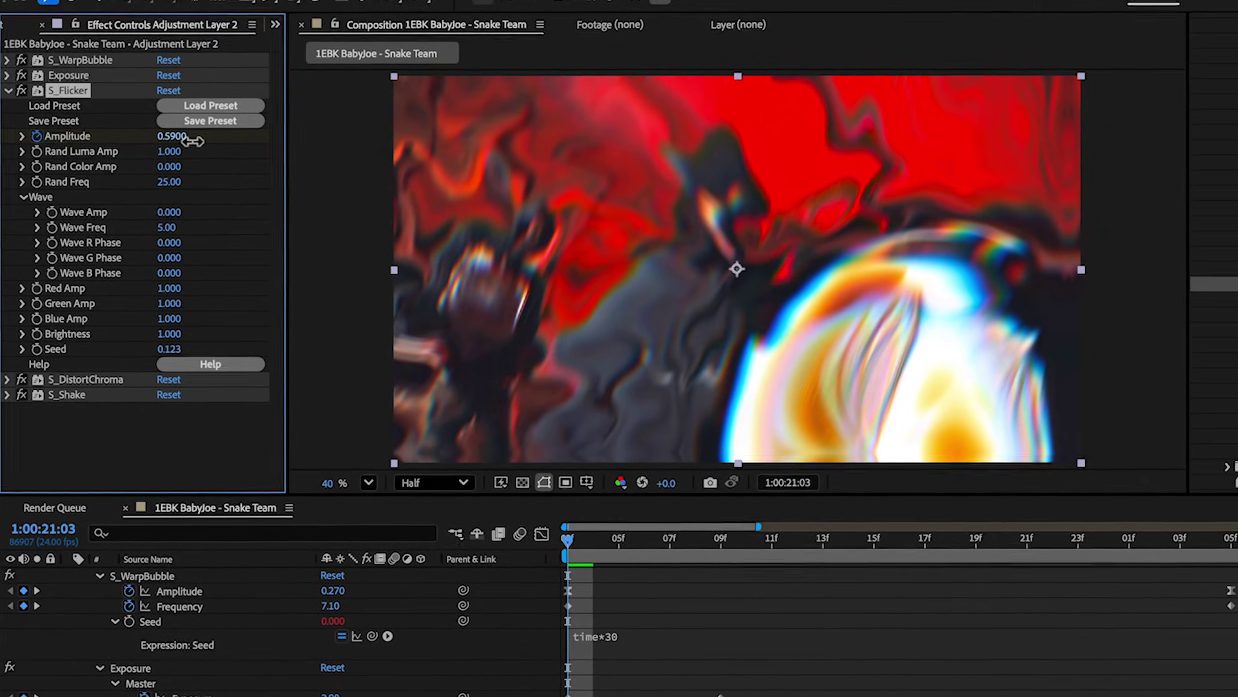
{"action": "scroll", "coordinate": [758, 599], "scroll_direction": "up", "scroll_amount": 3}
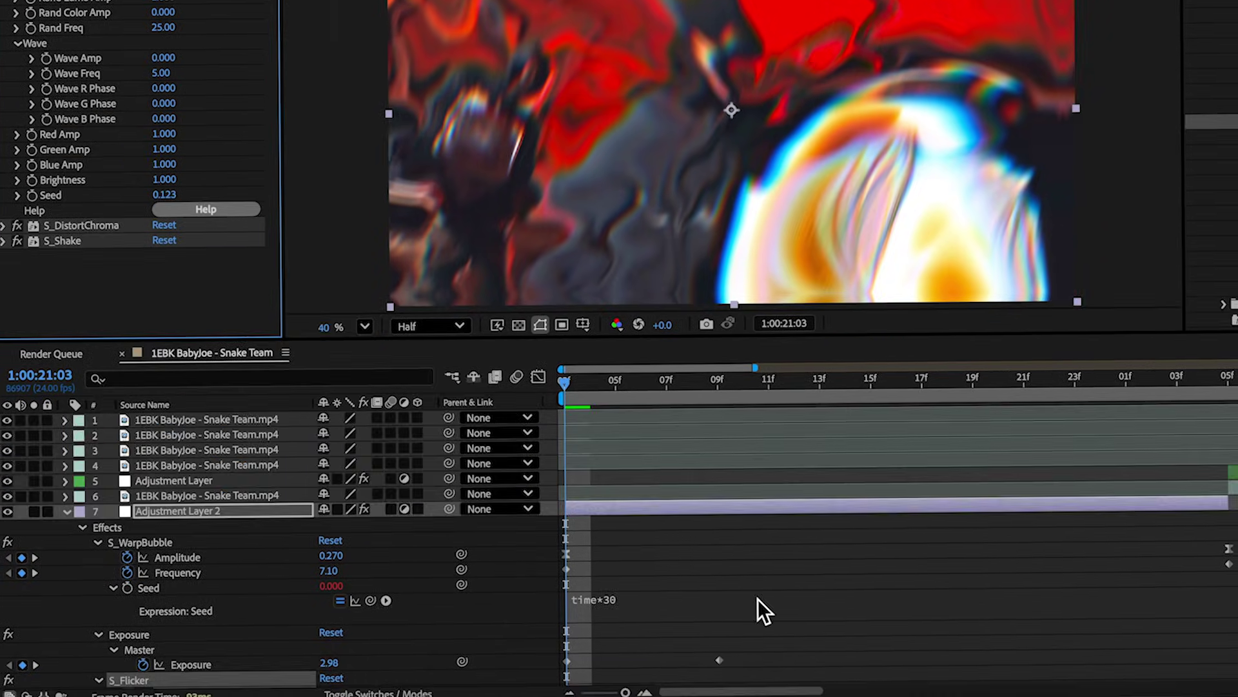
{"action": "scroll", "coordinate": [758, 599], "scroll_direction": "down", "scroll_amount": 5}
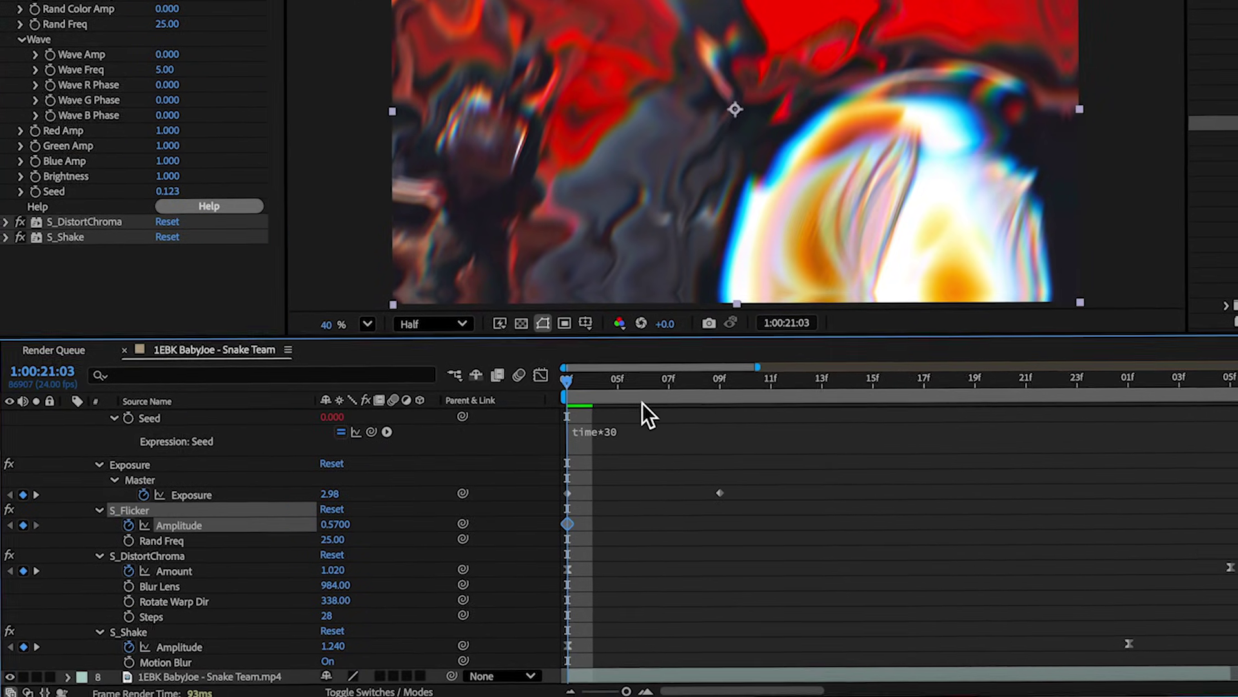
Keyframe the S_Flicker Amplitude to 0 at a later frame of the transition
{"action": "left_click_drag", "start_coordinate": [642, 403], "coordinate": [1208, 443]}
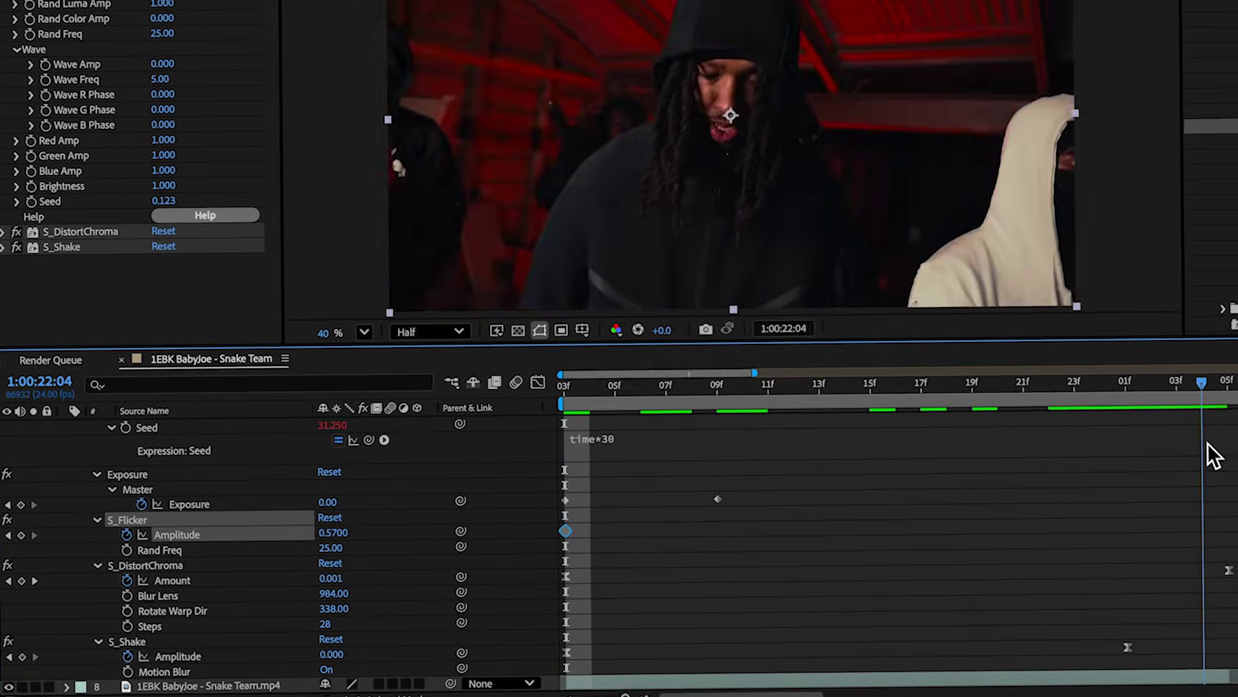
{"action": "key", "text": "ctrl+v"}
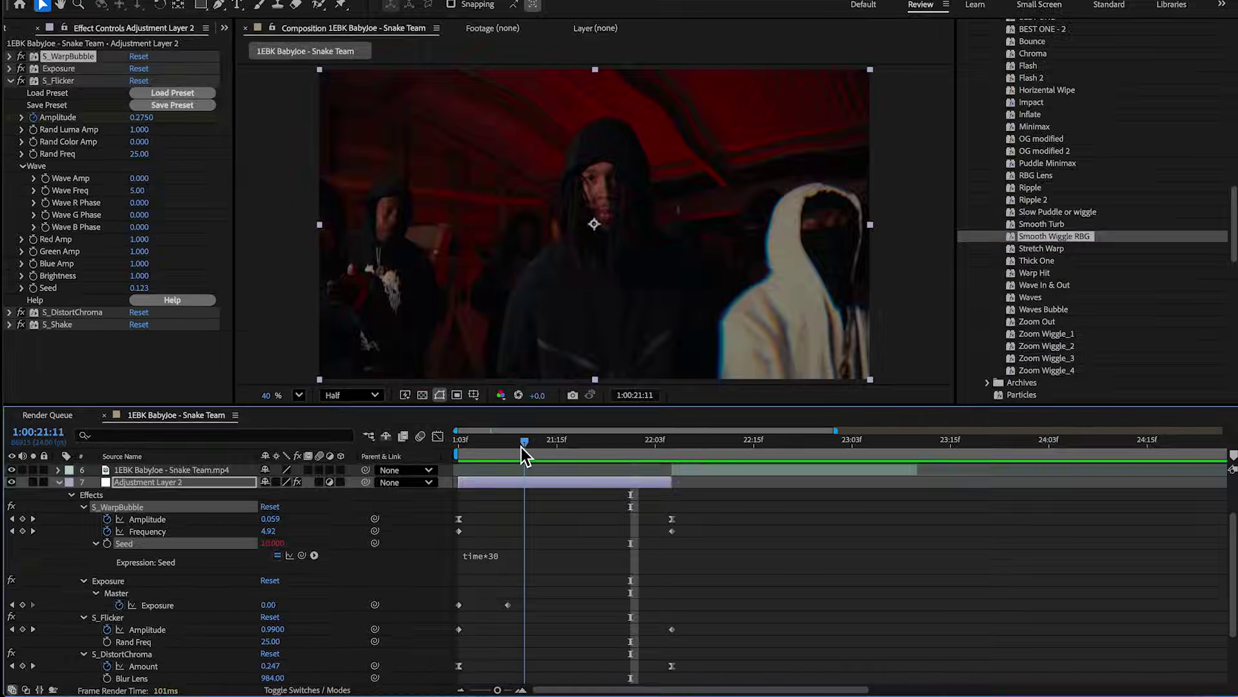
{"action": "left_click_drag", "start_coordinate": [521, 448], "coordinate": [318, 522]}
{"action": "key", "text": "space"}
{"action": "key", "text": "space"}
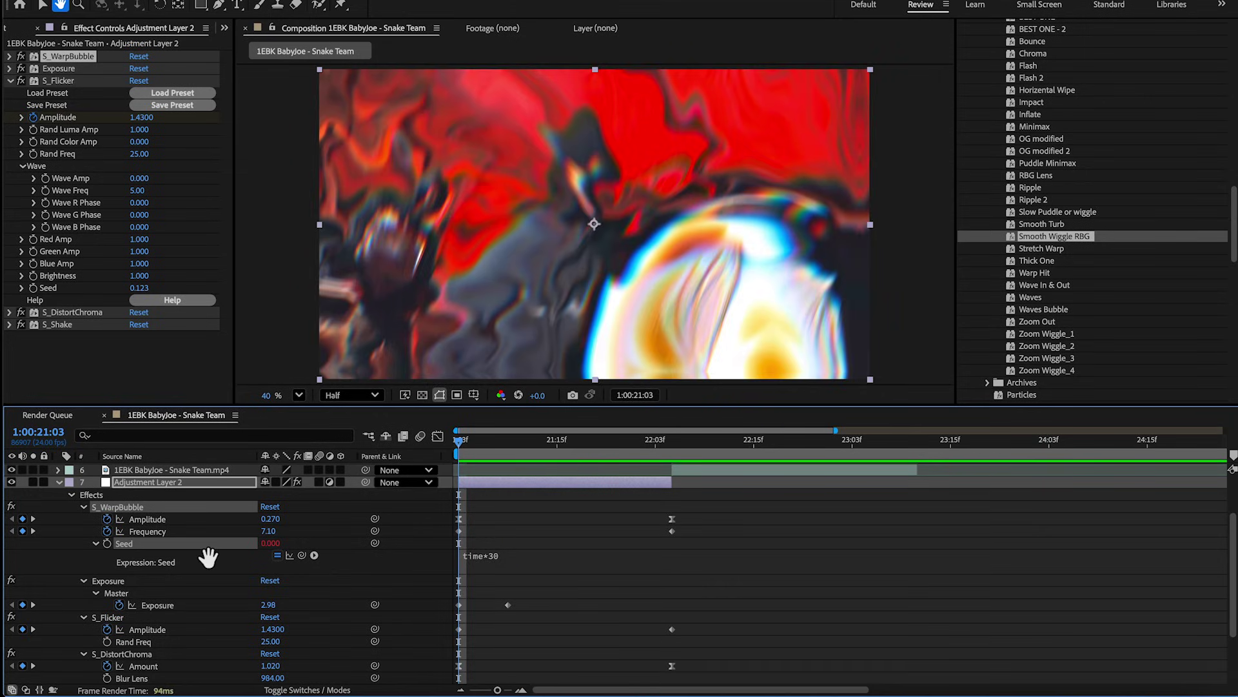
{"action": "scroll", "coordinate": [693, 542], "scroll_direction": "up", "scroll_amount": 2}
{"action": "scroll", "coordinate": [693, 542], "scroll_direction": "down", "scroll_amount": 4}
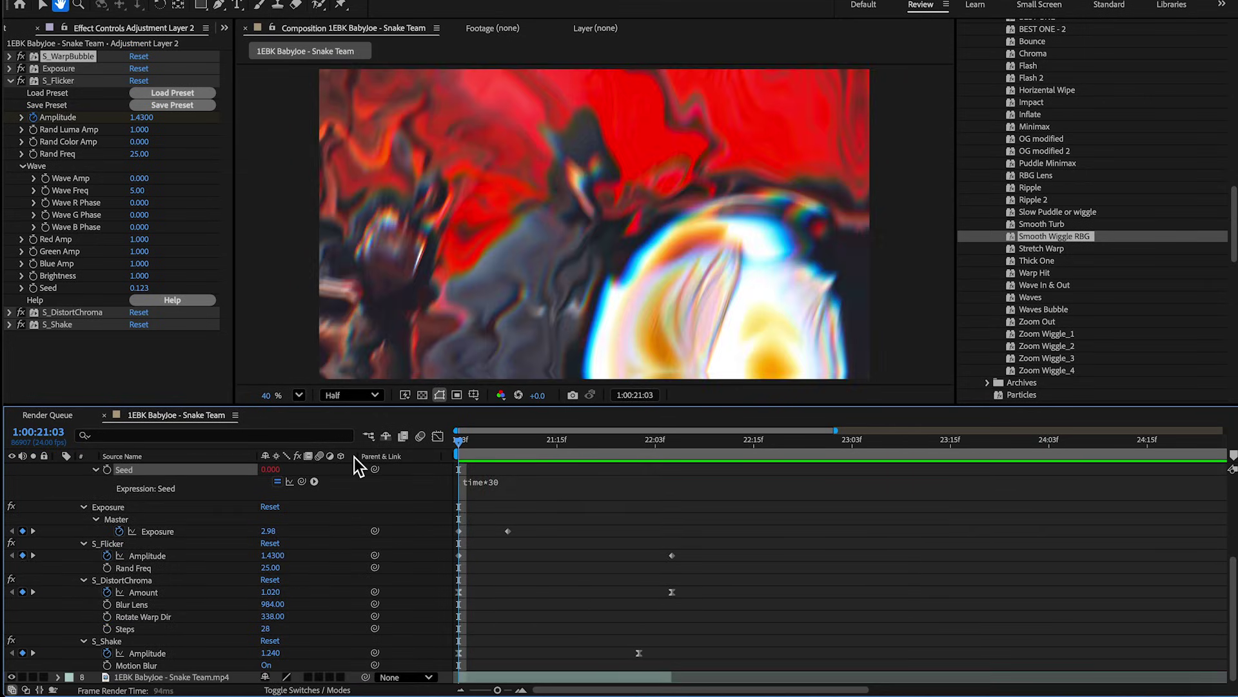
{"action": "scroll", "coordinate": [355, 457], "scroll_direction": "up", "scroll_amount": 4}
{"action": "key", "text": "space"}
{"action": "key", "text": "space"}
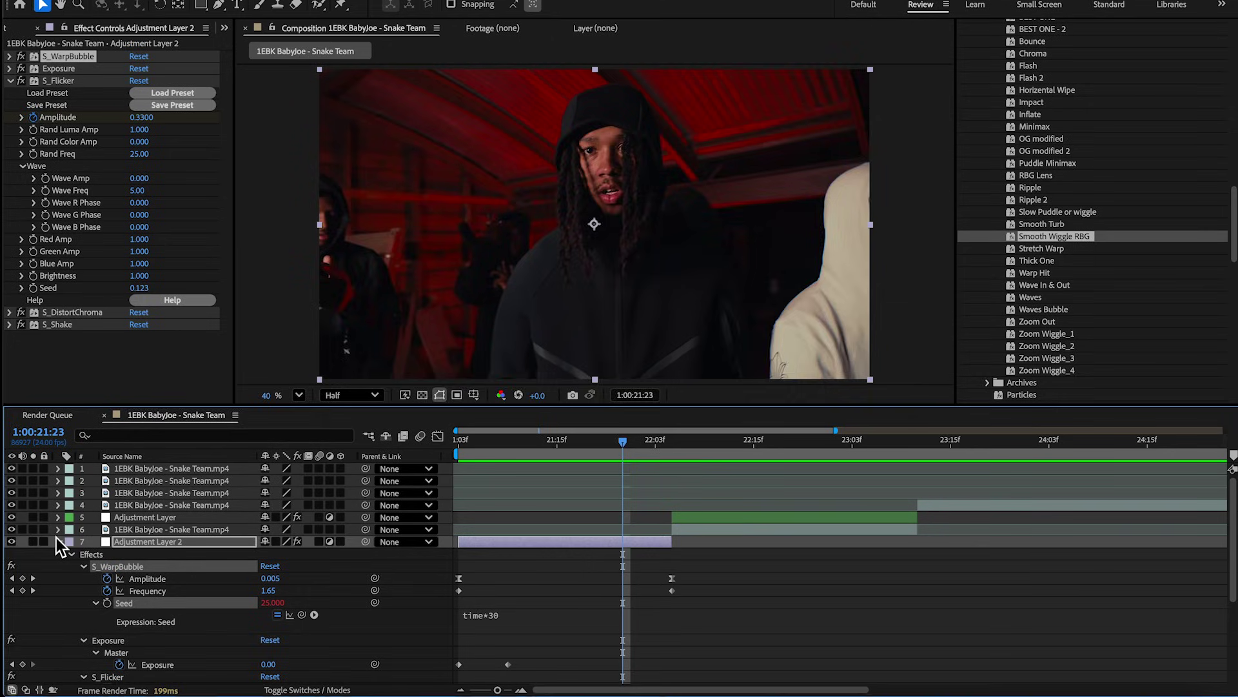
{"action": "key", "text": "super+s"}
{"action": "left_click", "coordinate": [808, 379]}
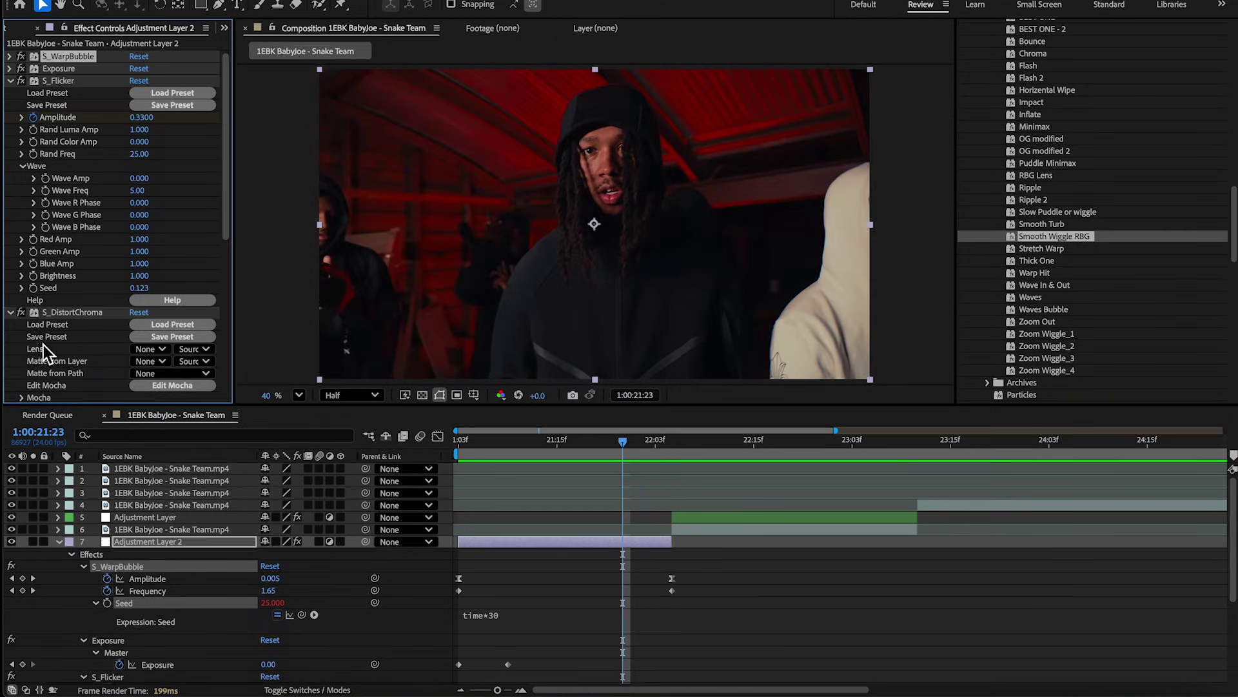
{"action": "scroll", "coordinate": [43, 355], "scroll_direction": "down", "scroll_amount": 6}
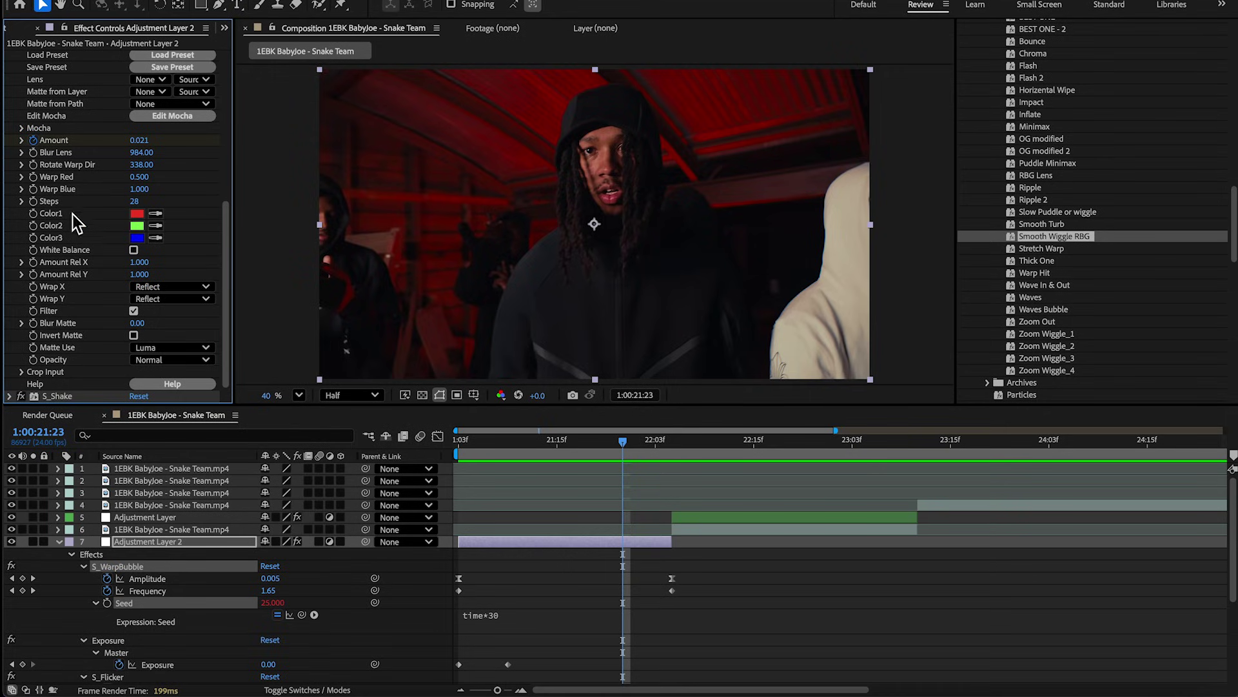
{"action": "scroll", "coordinate": [104, 171], "scroll_direction": "up", "scroll_amount": 3}
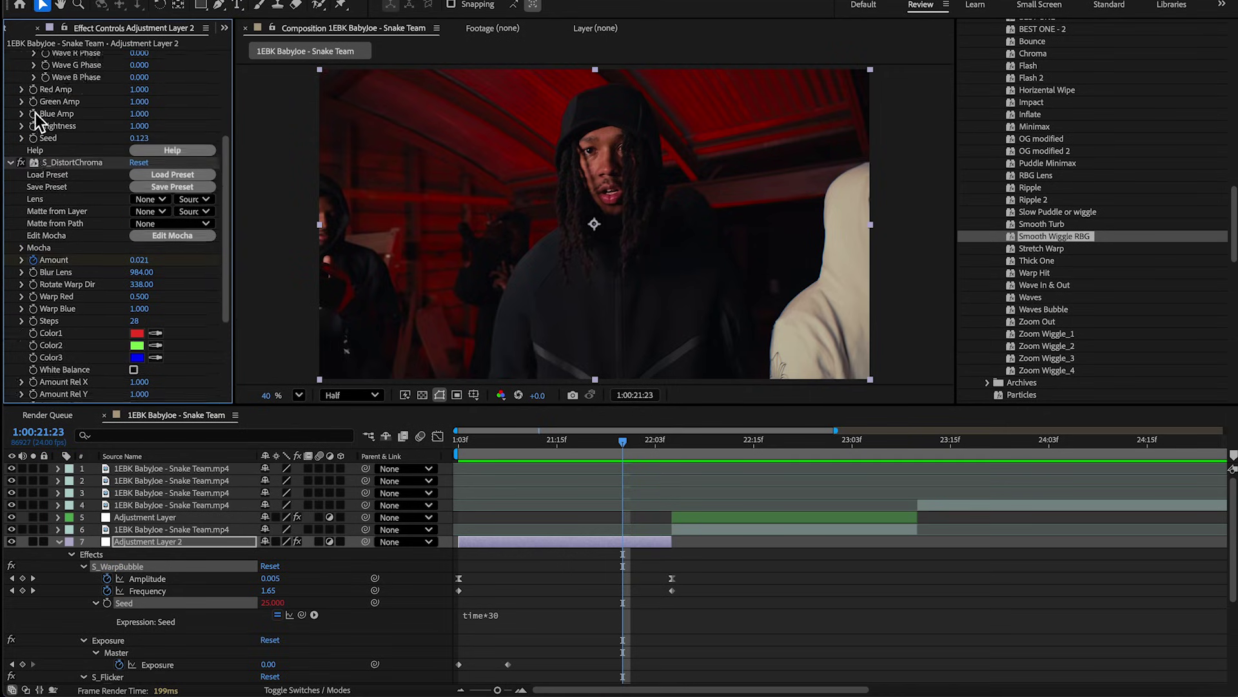
{"action": "scroll", "coordinate": [35, 113], "scroll_direction": "down", "scroll_amount": 3}
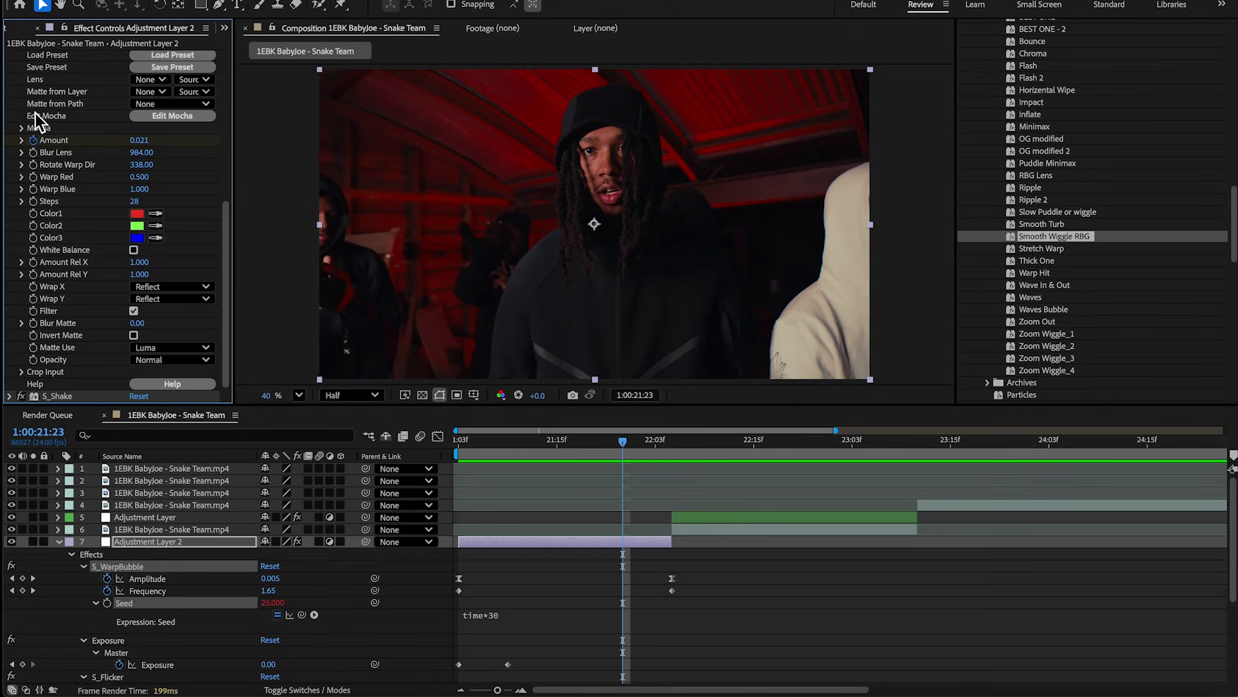
{"action": "scroll", "coordinate": [36, 113], "scroll_direction": "up", "scroll_amount": 5}
{"action": "scroll", "coordinate": [23, 97], "scroll_direction": "up", "scroll_amount": 1}
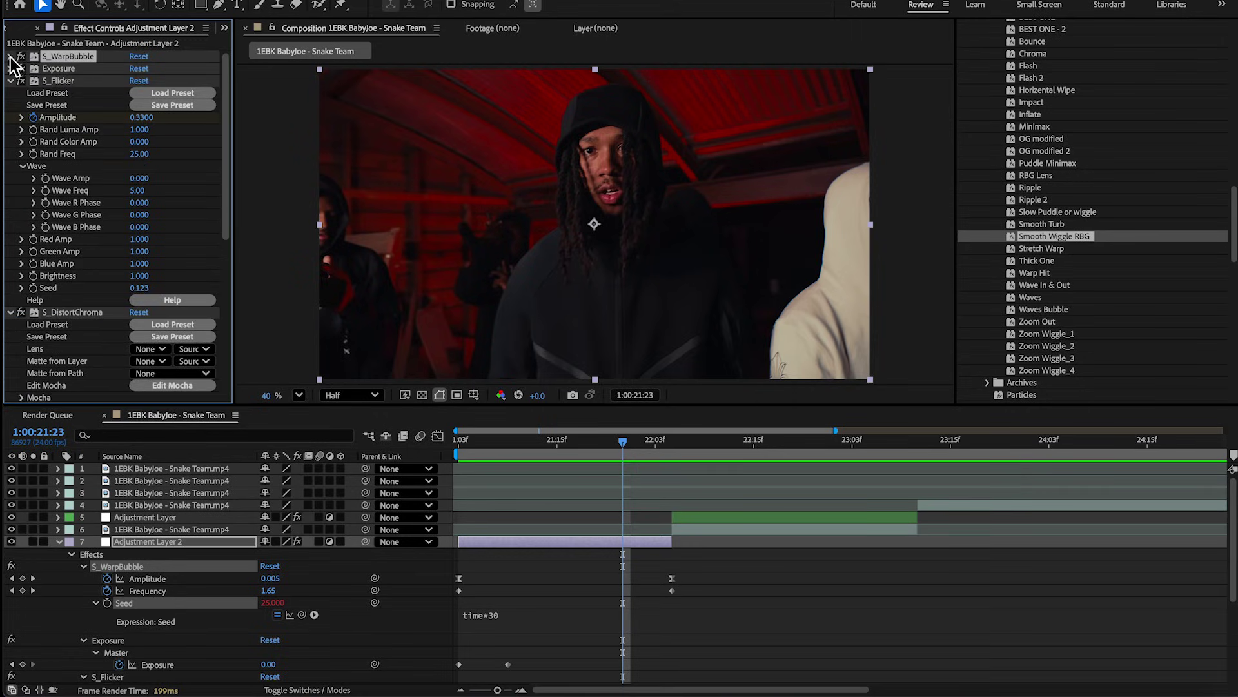
{"action": "left_click", "coordinate": [534, 467]}
Preview the transition, then duplicate the adjustment layer to start at the 23:11 cut
{"action": "key", "text": "Home"}
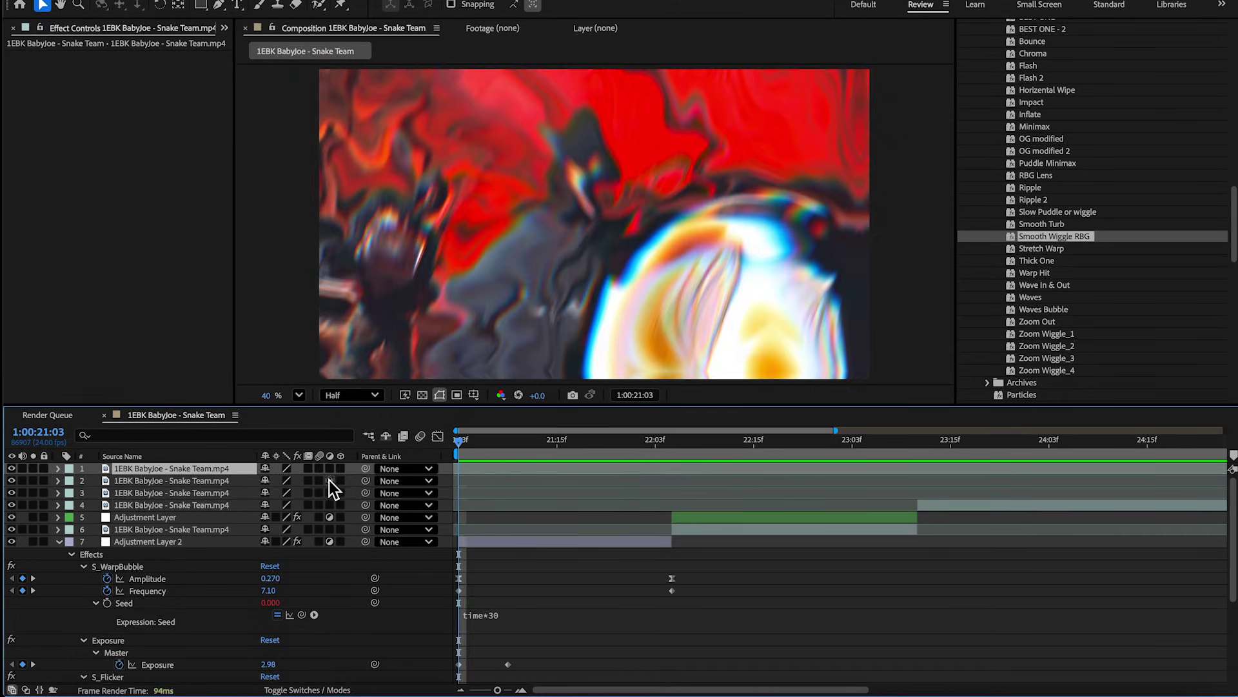
{"action": "key", "text": "space"}
{"action": "left_click", "coordinate": [619, 543]}
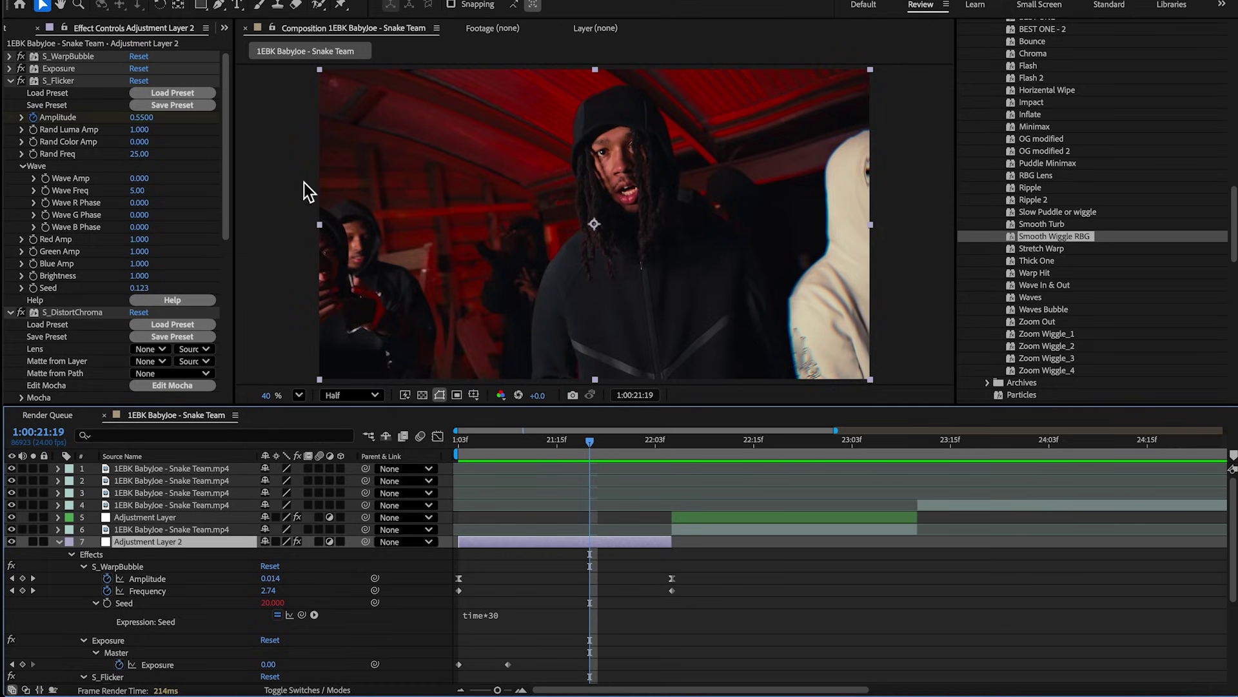
{"action": "key", "text": "ctrl+d"}
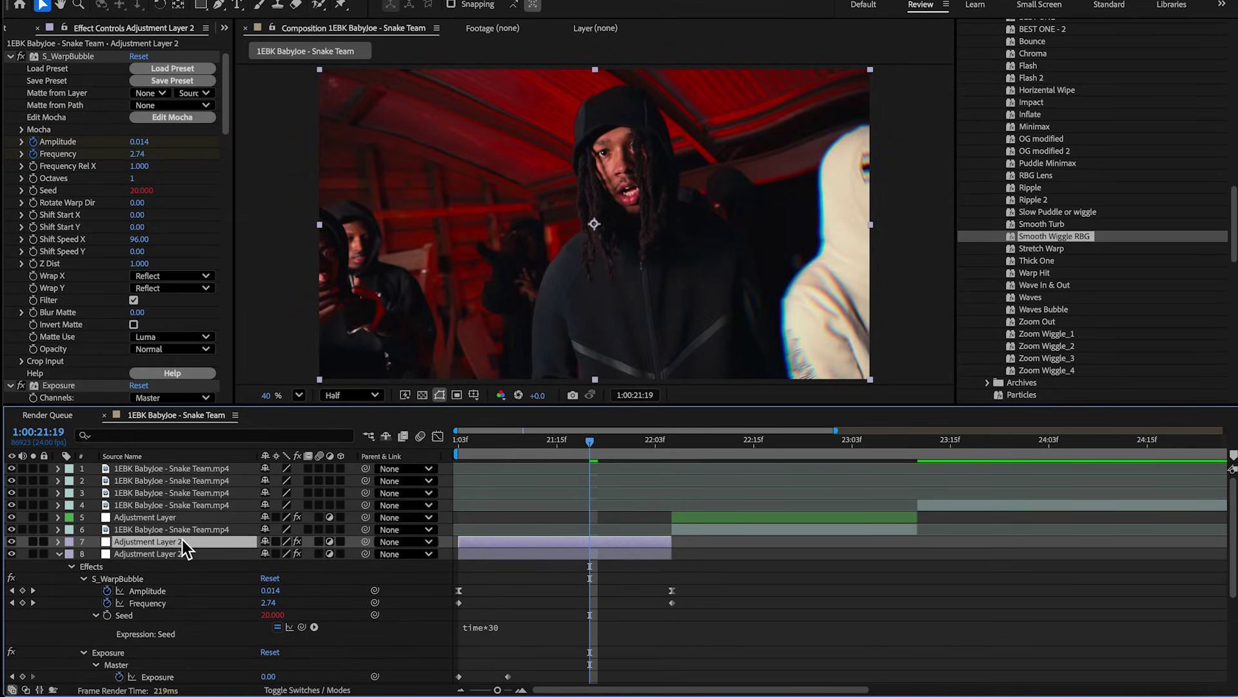
{"action": "left_click_drag", "start_coordinate": [184, 498], "coordinate": [322, 489]}
{"action": "left_click", "coordinate": [915, 456]}
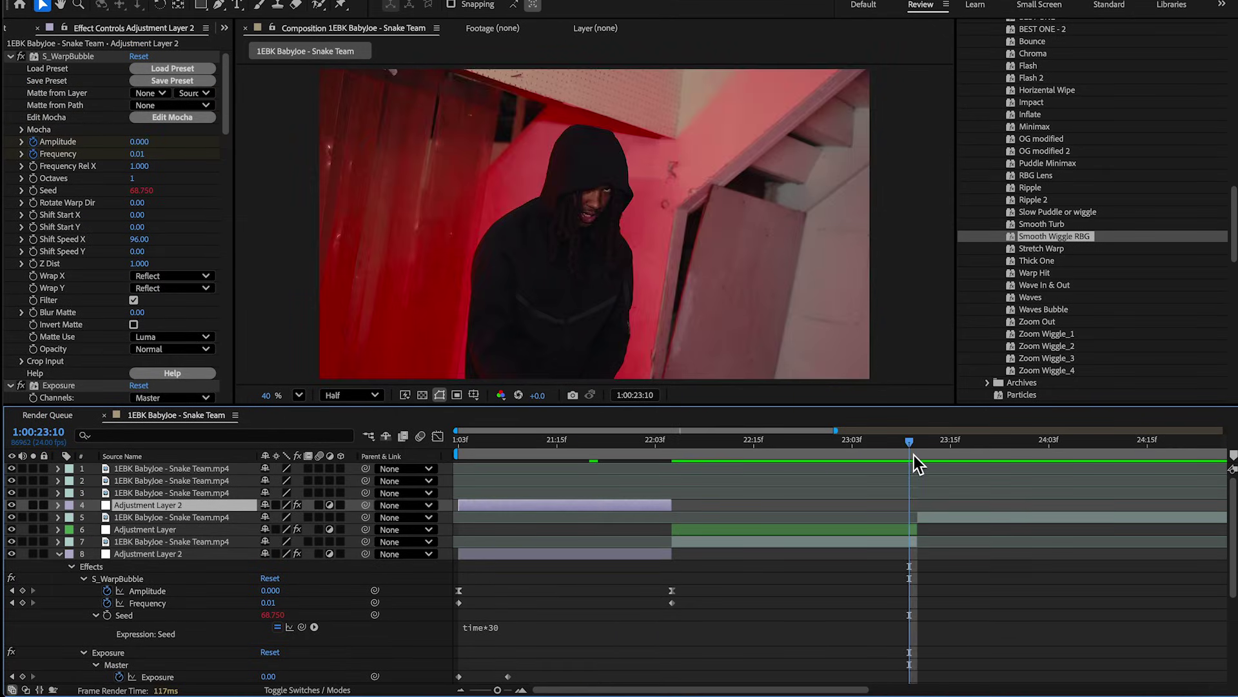
{"action": "key", "text": "bracketleft"}
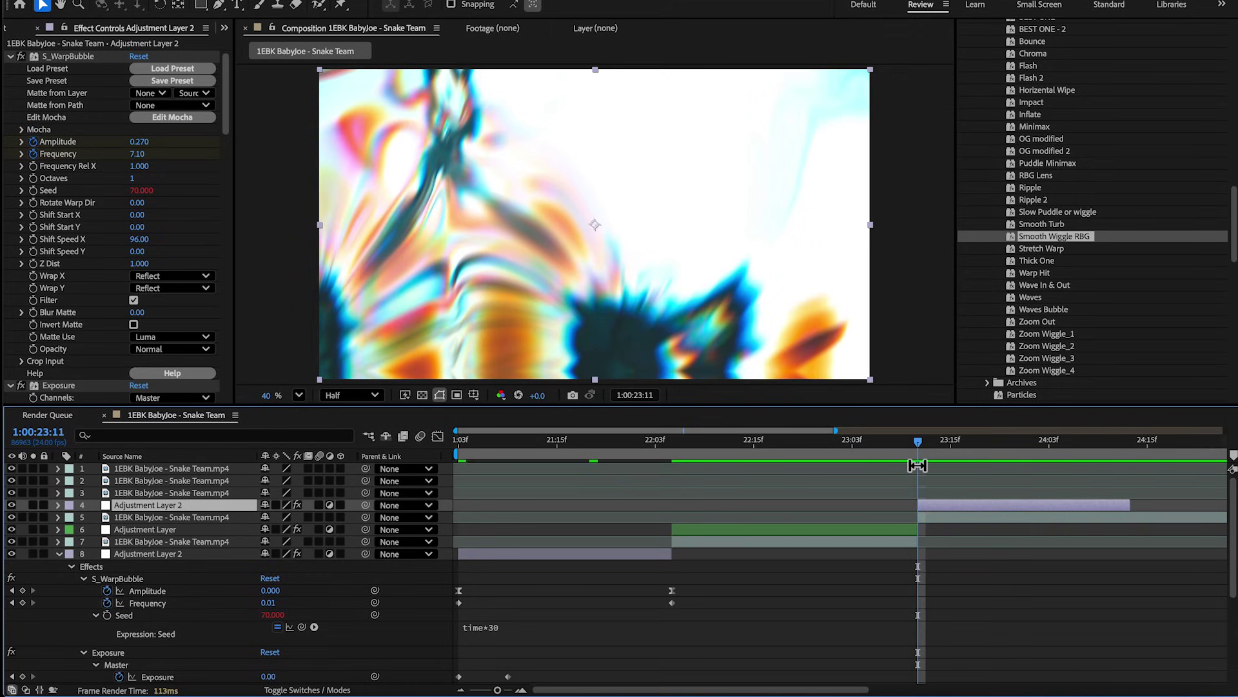
Preview the 23:11 cut and add another copy as layer 3 for the 25:09 cut
{"action": "left_click_drag", "start_coordinate": [918, 463], "coordinate": [891, 460]}
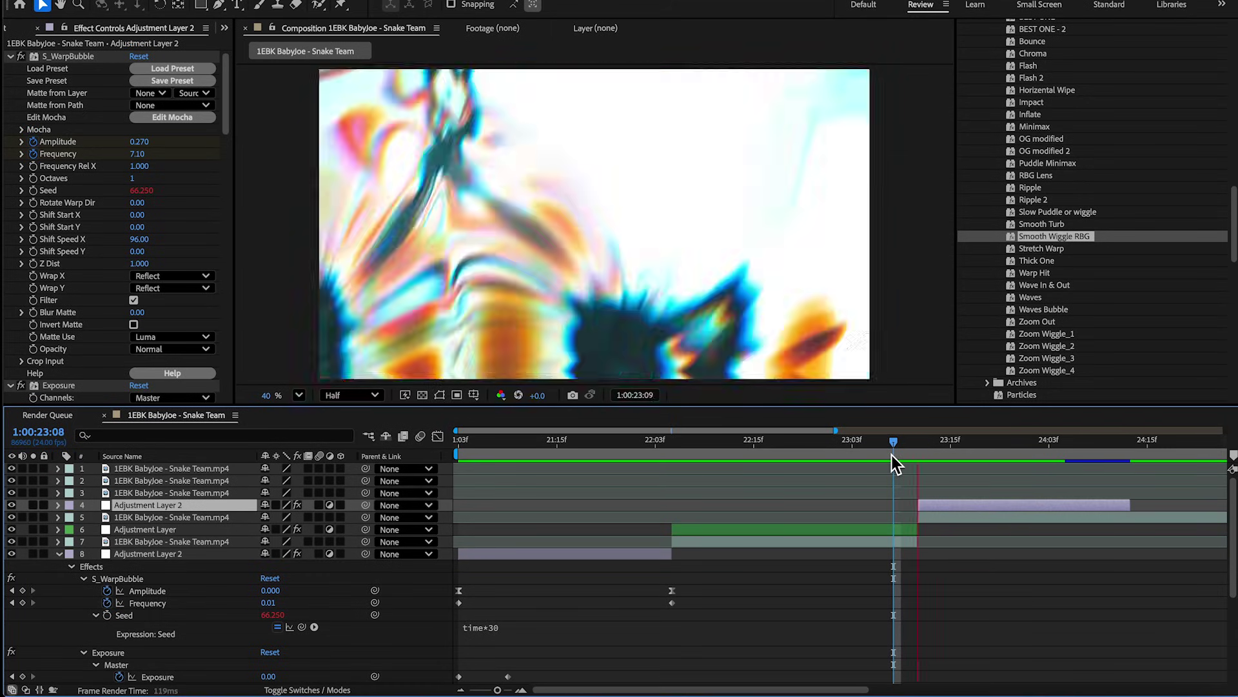
{"action": "key", "text": "space"}
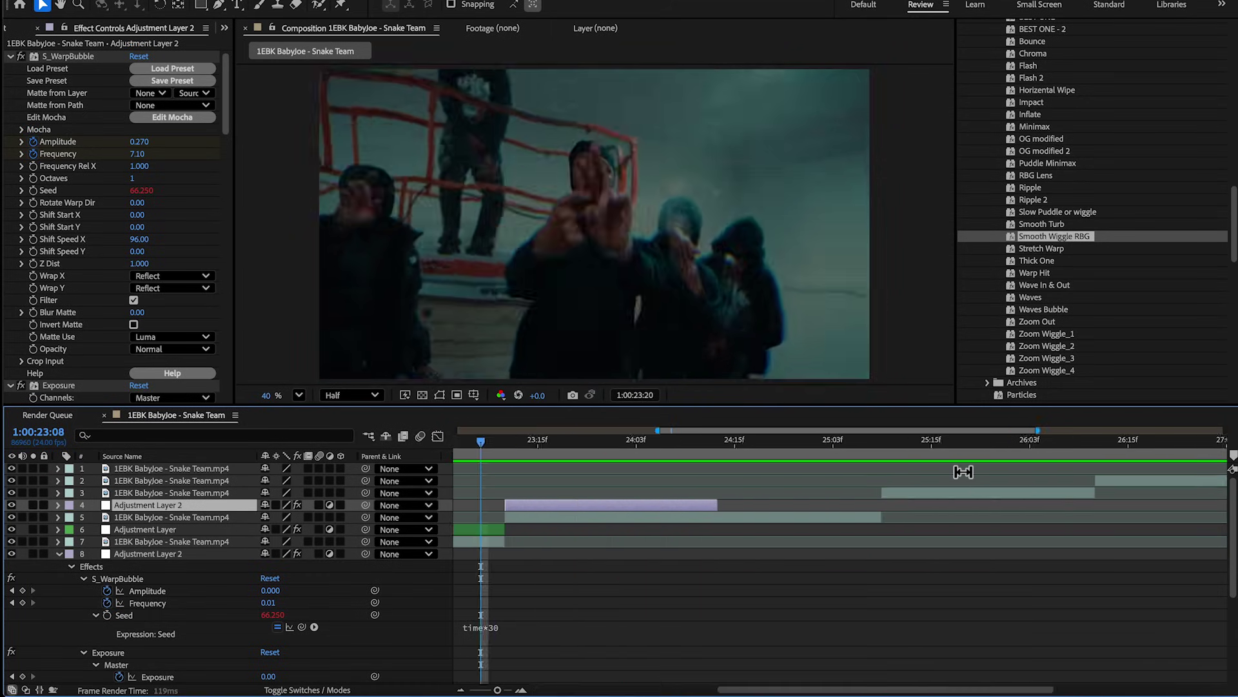
{"action": "key", "text": "space"}
{"action": "key", "text": "ctrl+d"}
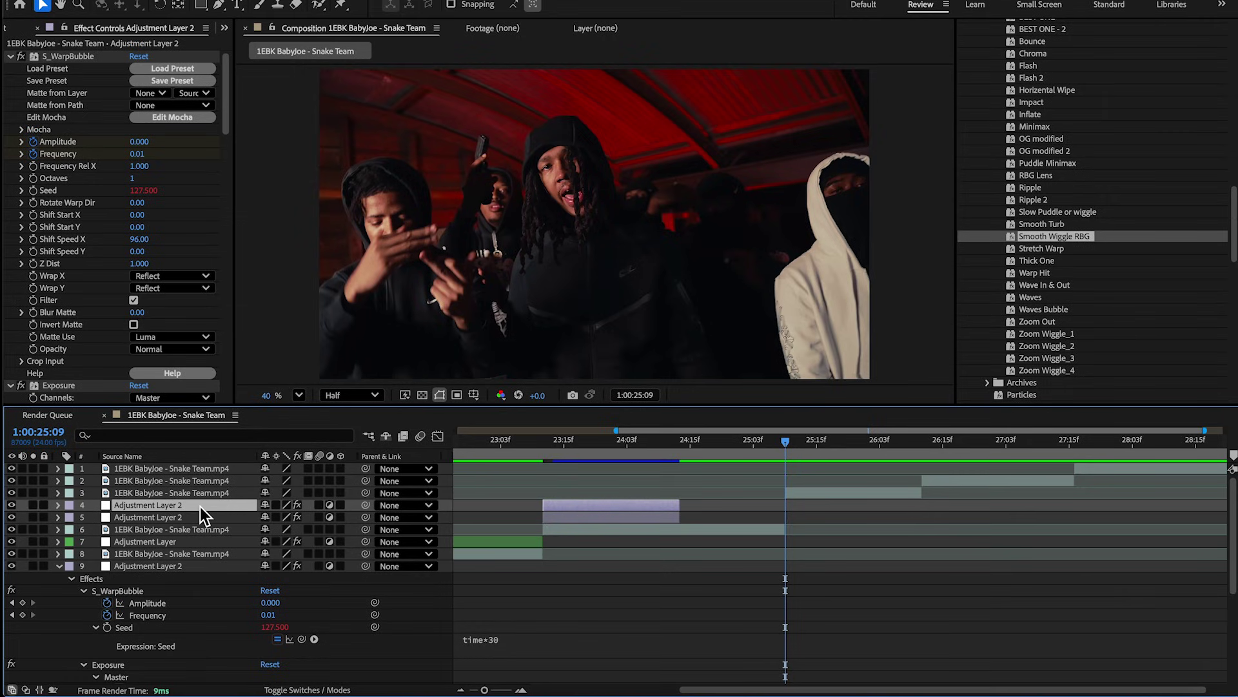
{"action": "left_click_drag", "start_coordinate": [201, 506], "coordinate": [201, 491]}
{"action": "key", "text": "bracketleft"}
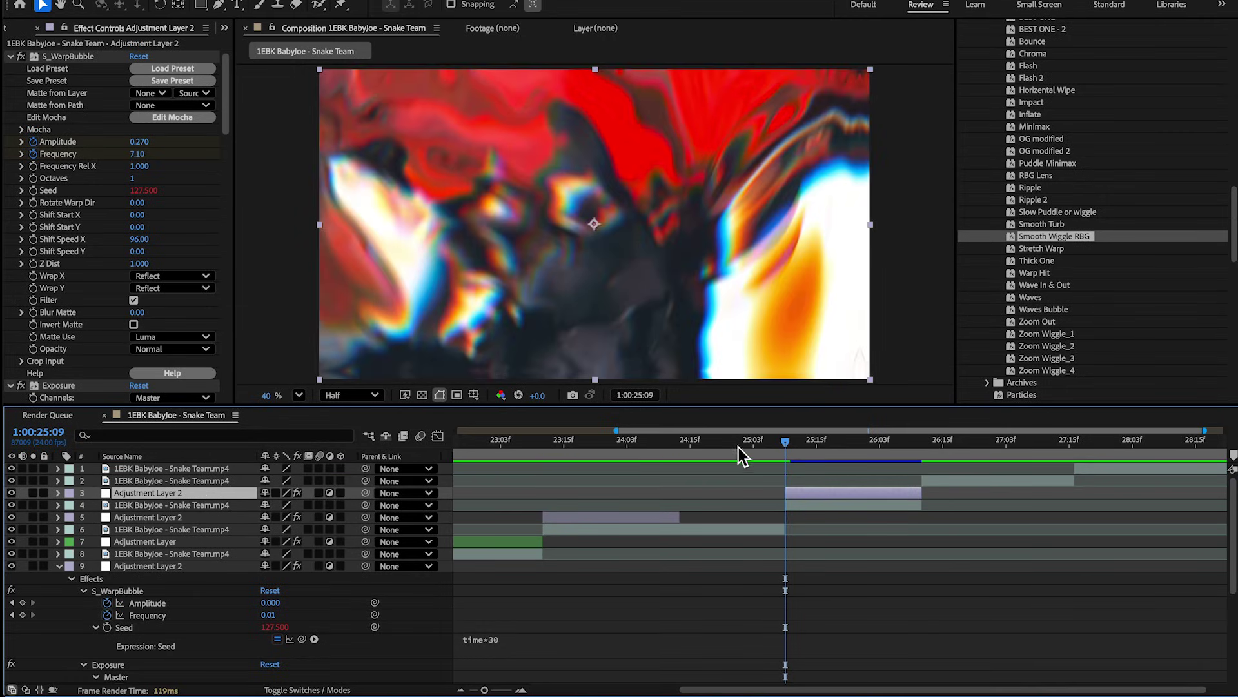
{"action": "left_click", "coordinate": [738, 445]}
{"action": "key", "text": "space"}
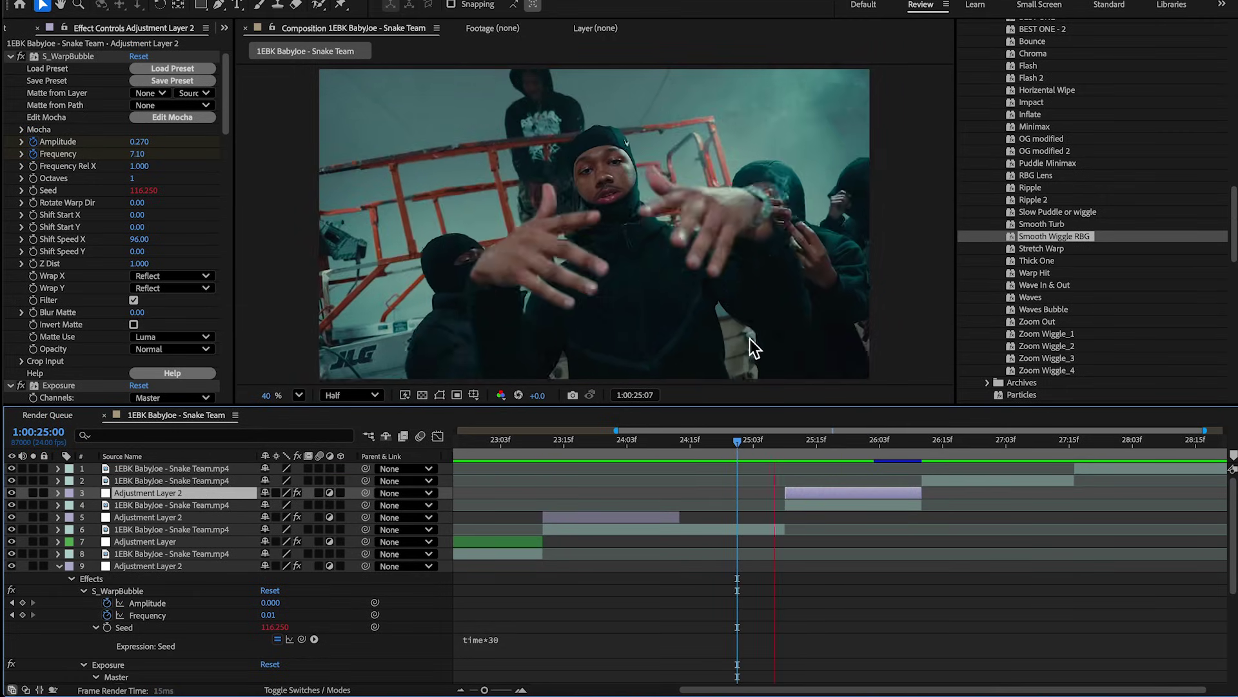